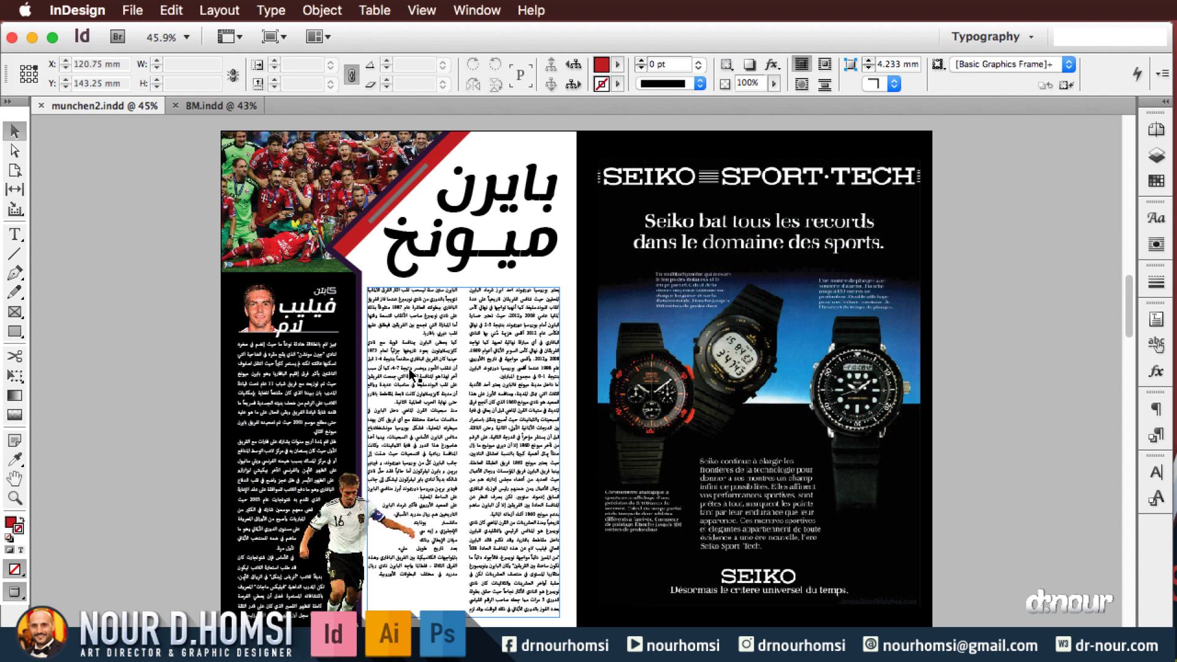
# Examine the article layout on the finished munchen2 page and read through the two Arabic articles in the Articles text file
pyautogui.click(318, 304)
pyautogui.click(297, 557)
pyautogui.click(284, 428)
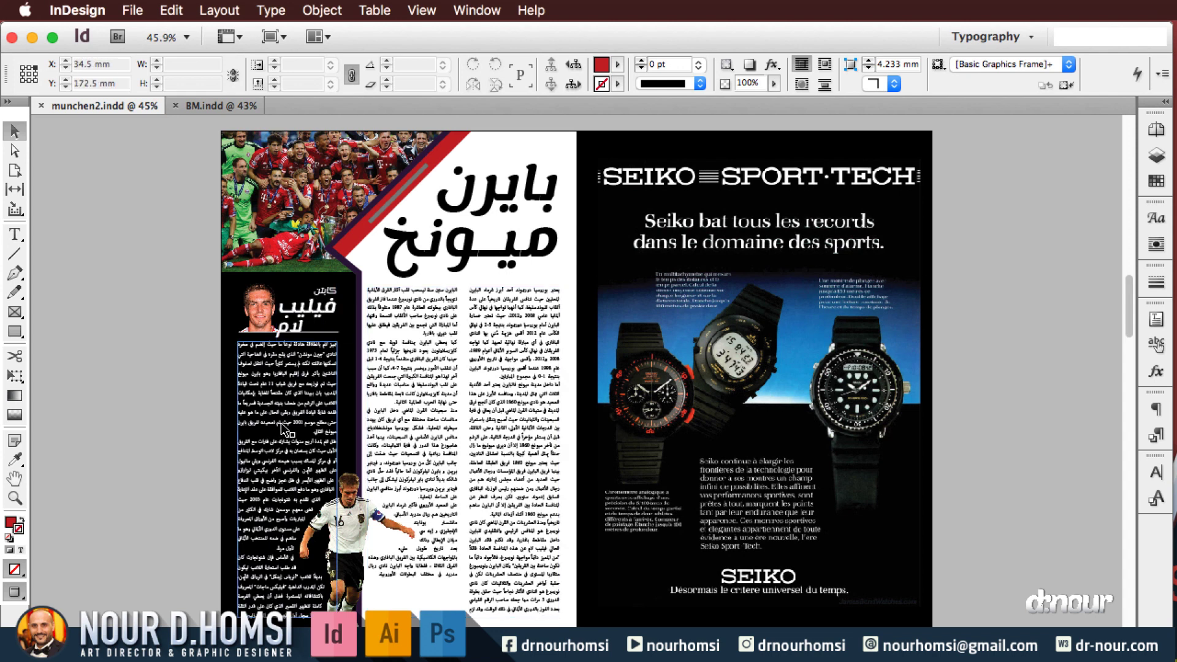
pyautogui.click(316, 535)
pyautogui.click(348, 589)
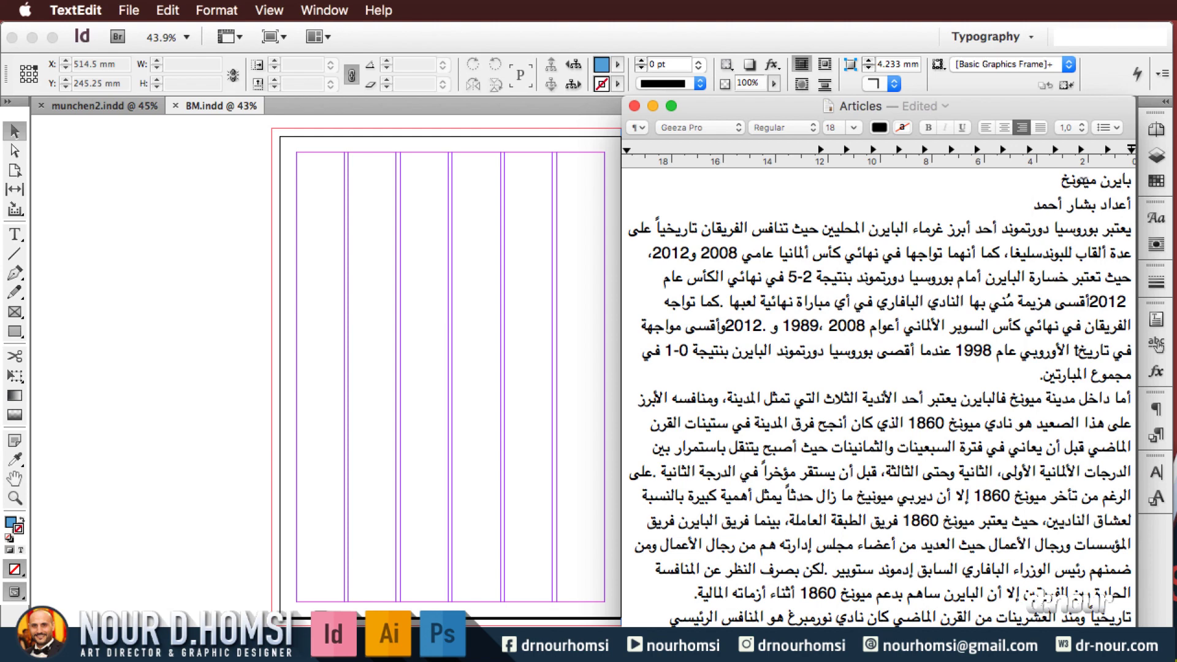
pyautogui.scroll(-15, 1072, 518)
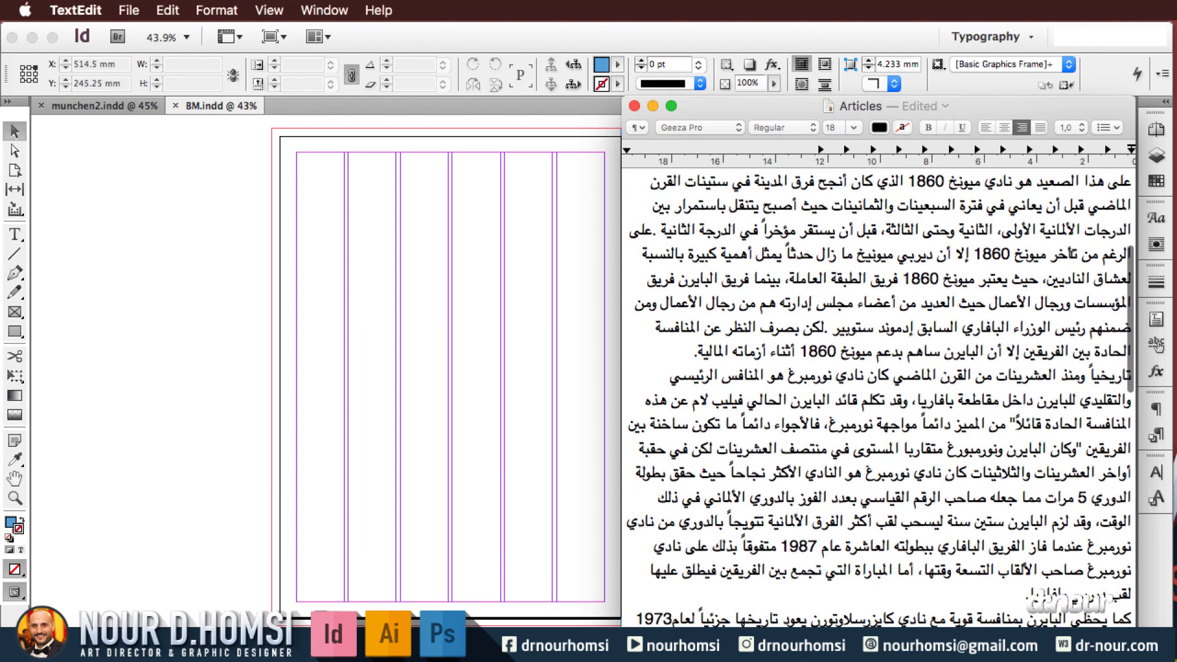
pyautogui.scroll(-5, 1071, 518)
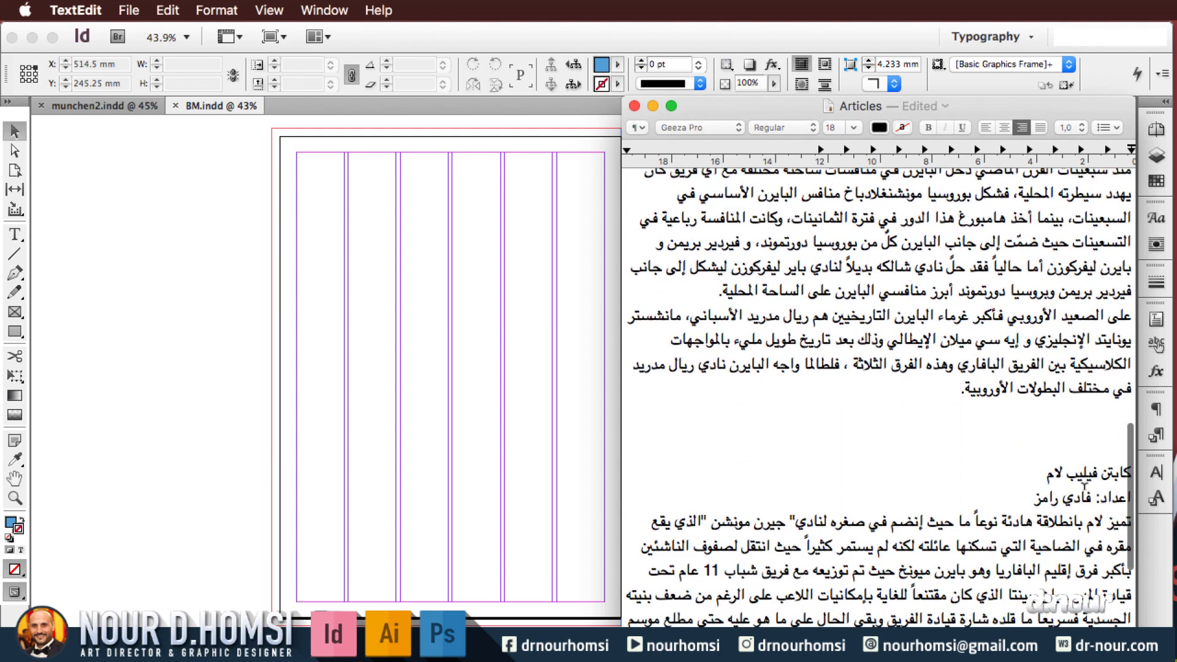
pyautogui.scroll(-10, 1020, 465)
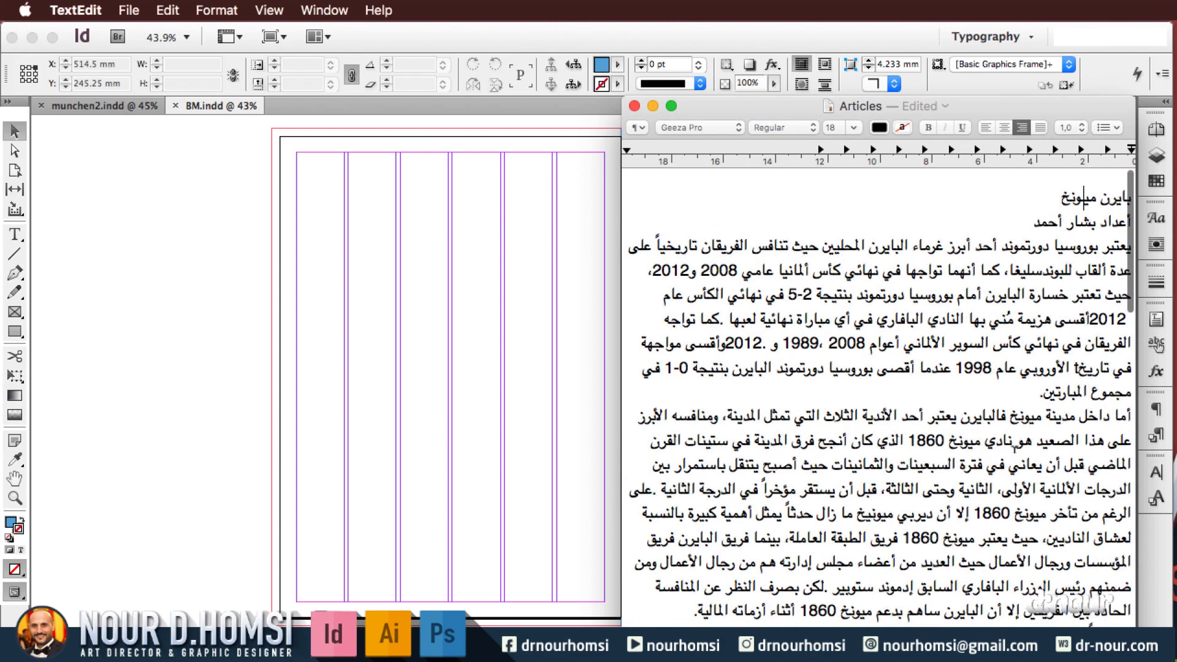
pyautogui.doubleClick(1082, 179)
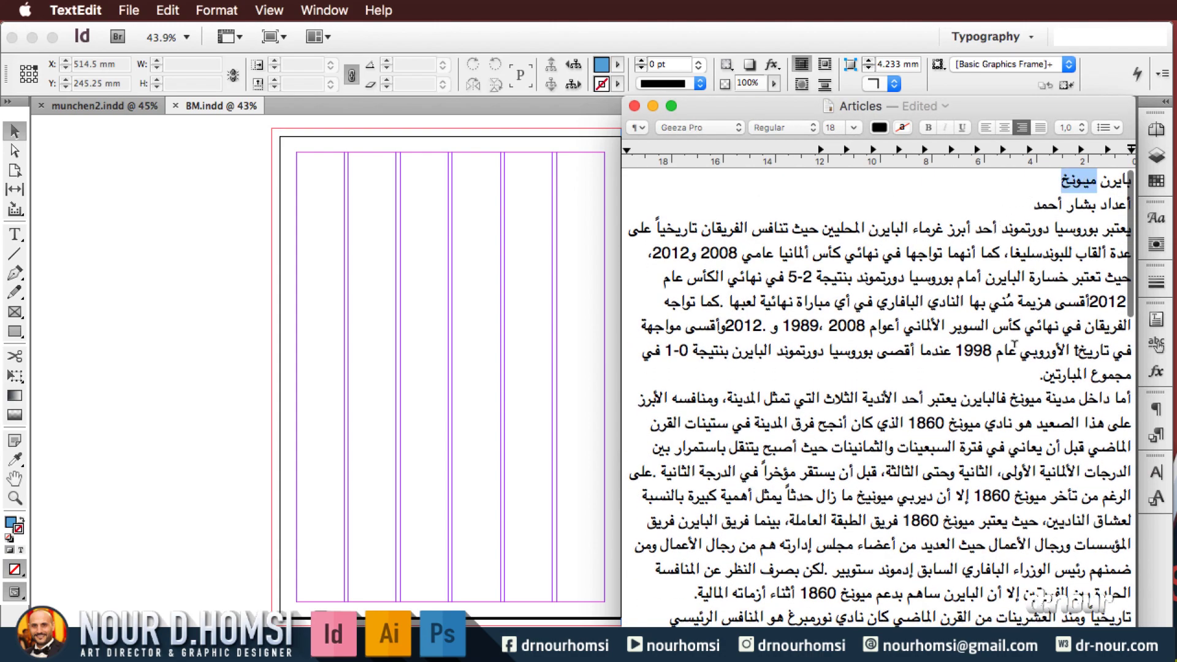
pyautogui.scroll(-12, 1014, 344)
# In InDesign's BM.indd, draw a text frame about 126 × 202 mm over the empty page's four rightmost columns and paste the Bayern Munich article
pyautogui.click(532, 261)
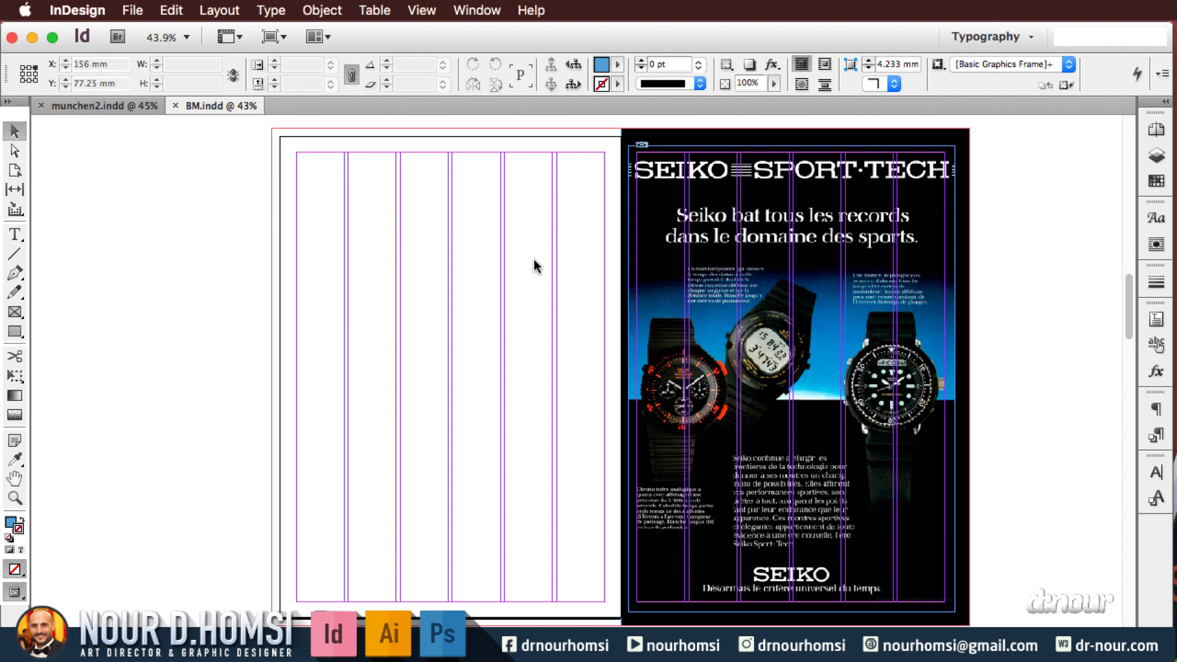
pyautogui.click(16, 235)
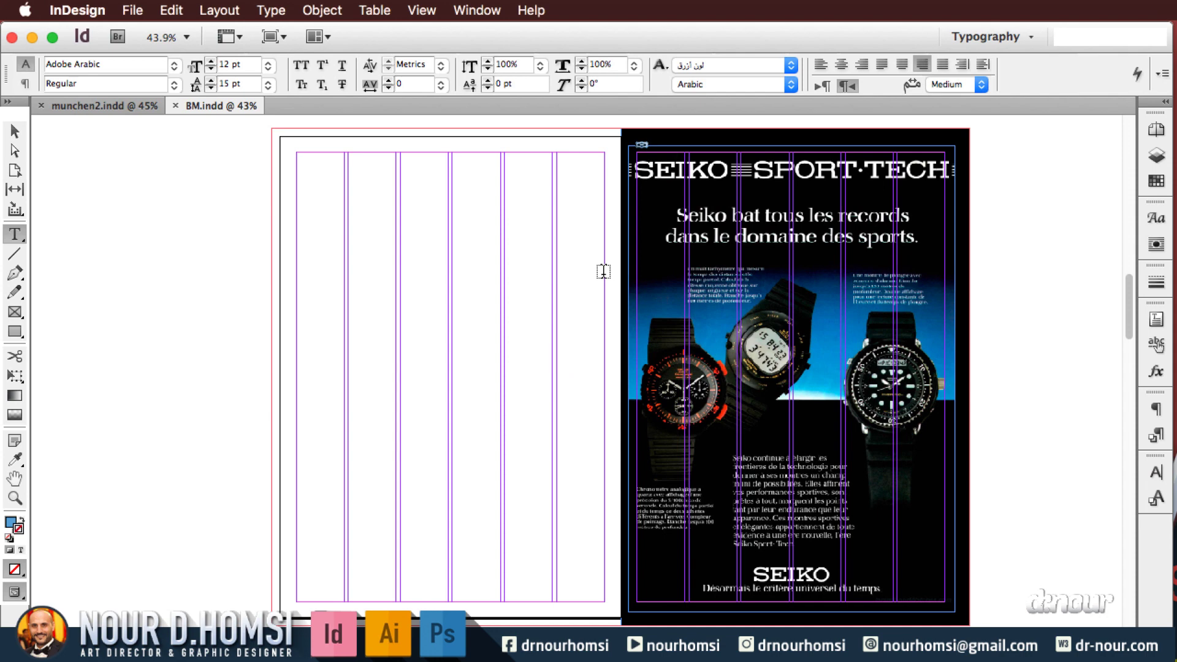
pyautogui.moveTo(604, 273); pyautogui.dragTo(403, 601)
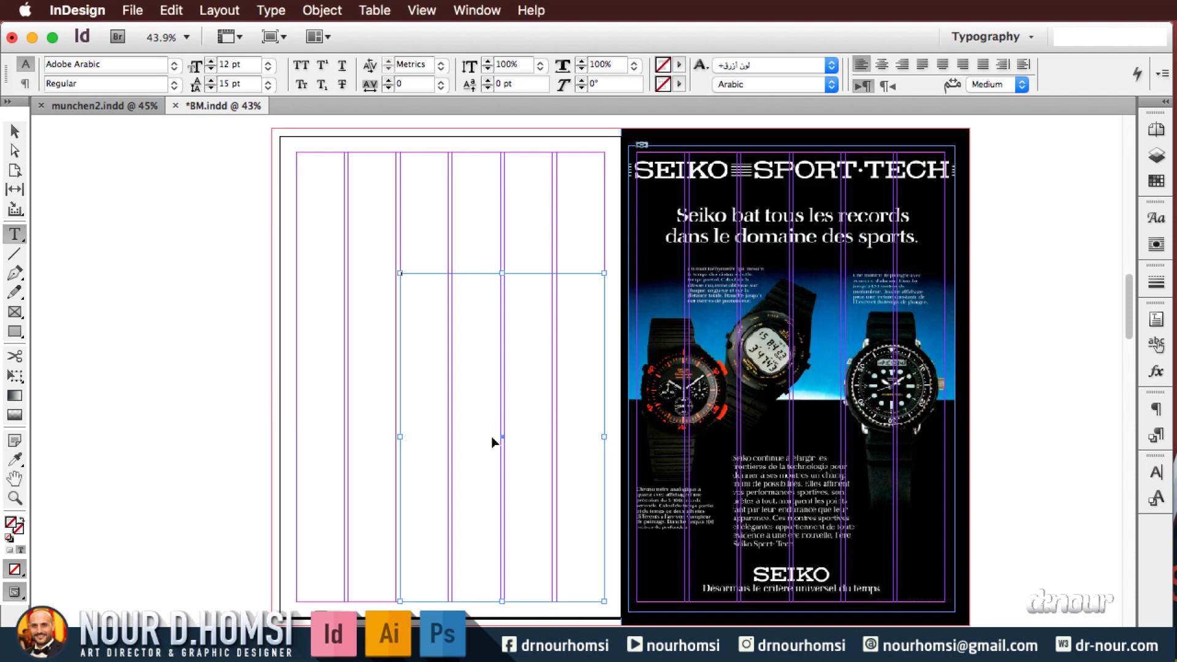
pyautogui.press('cmd+v')
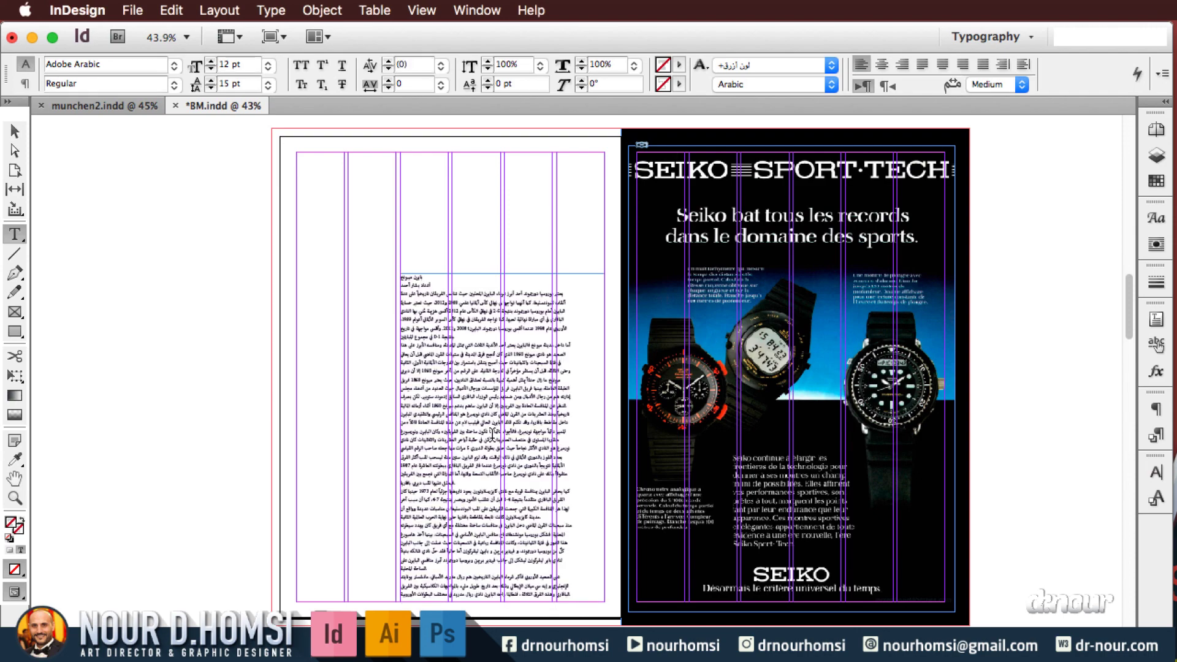
pyautogui.press('Escape')
# Switch to TextEdit, copy the second article about the team captain, and return to the InDesign page
pyautogui.press('cmd+Tab')
pyautogui.moveTo(1075, 283); pyautogui.dragTo(908, 626)
pyautogui.press('super+Tab')
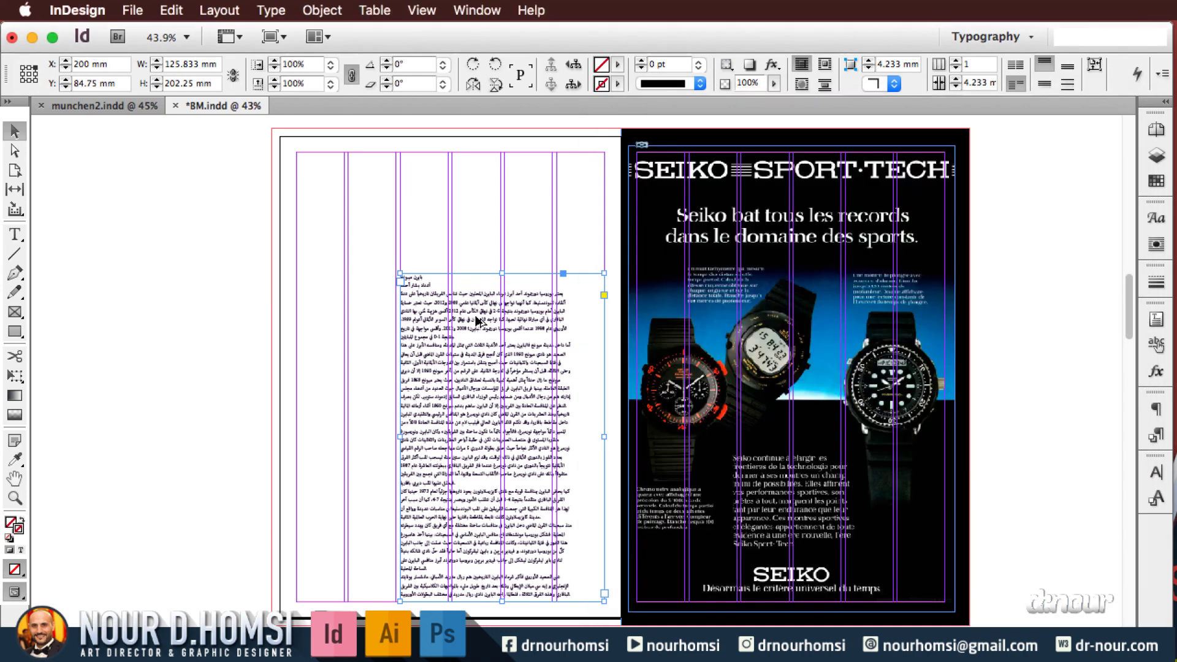
# Place the copied captain article in a duplicate of the text frame that spans the page's two leftmost columns
pyautogui.moveTo(404, 319); pyautogui.dragTo(368, 323)
pyautogui.doubleClick(360, 310)
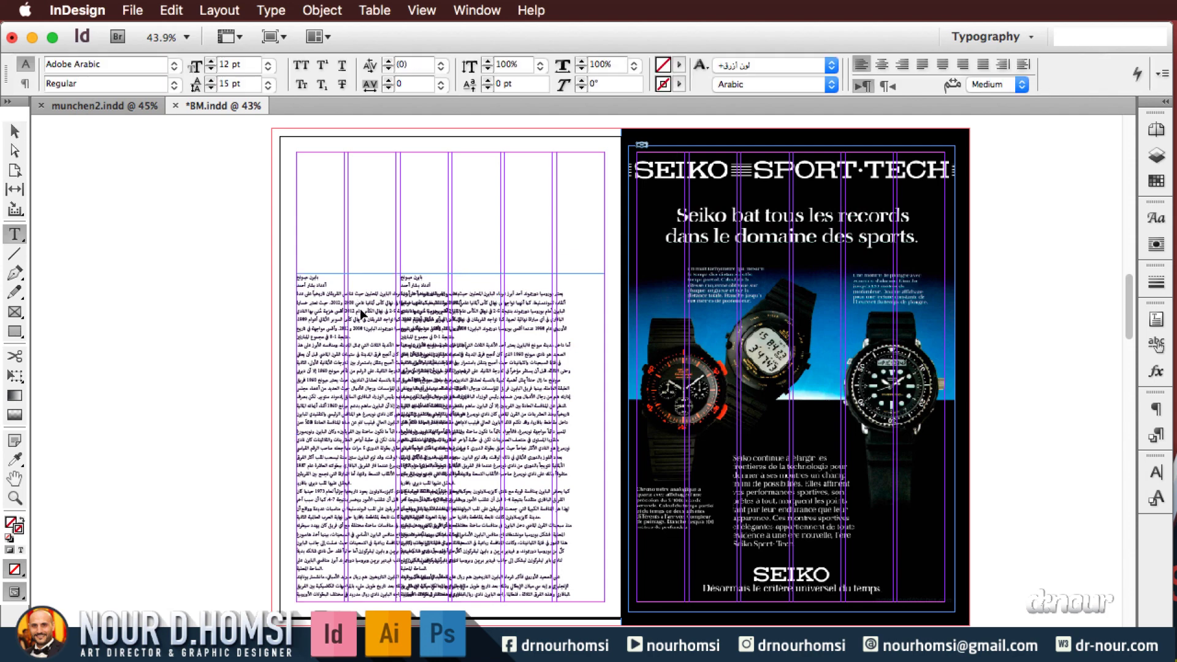
pyautogui.press('super+a')
pyautogui.press('super+v')
pyautogui.press('Escape')
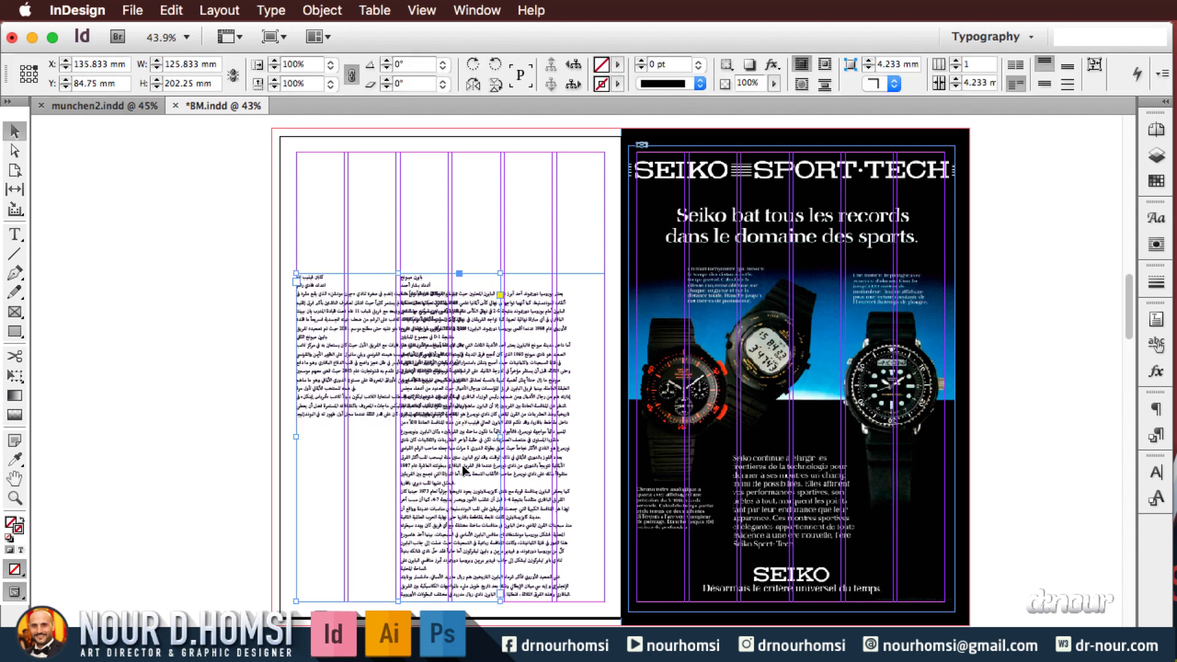
pyautogui.moveTo(500, 436); pyautogui.dragTo(396, 437)
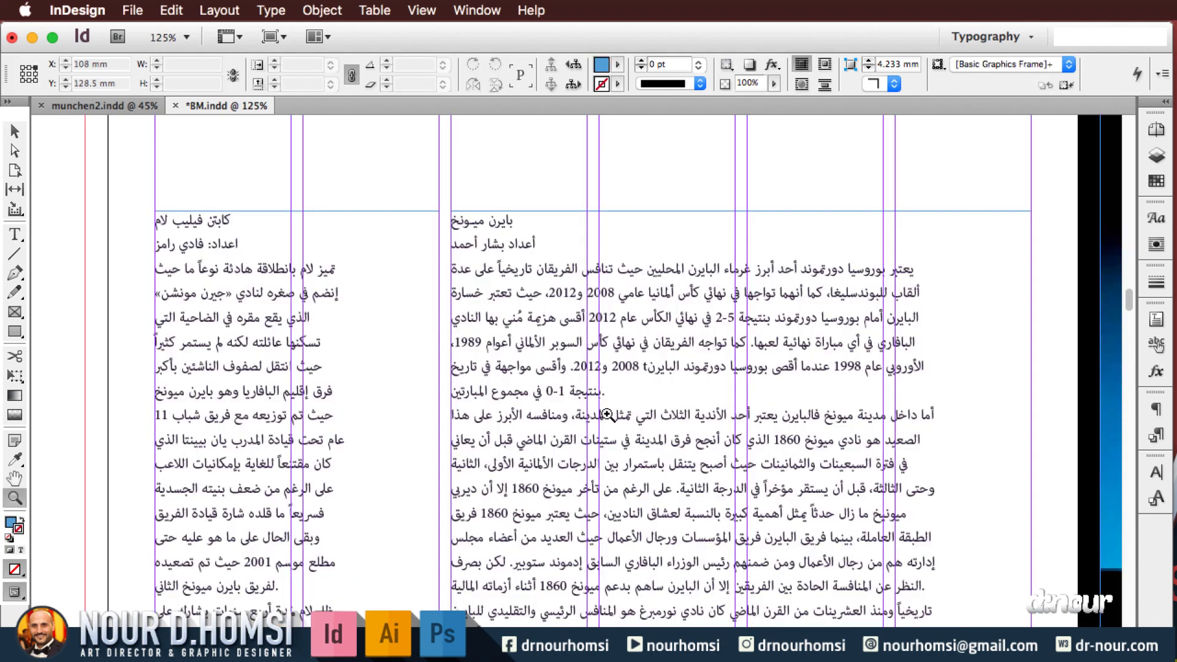
# Set the story direction of both article text frames to right-to-left
pyautogui.press('v')
pyautogui.click(619, 294)
pyautogui.click(477, 11)
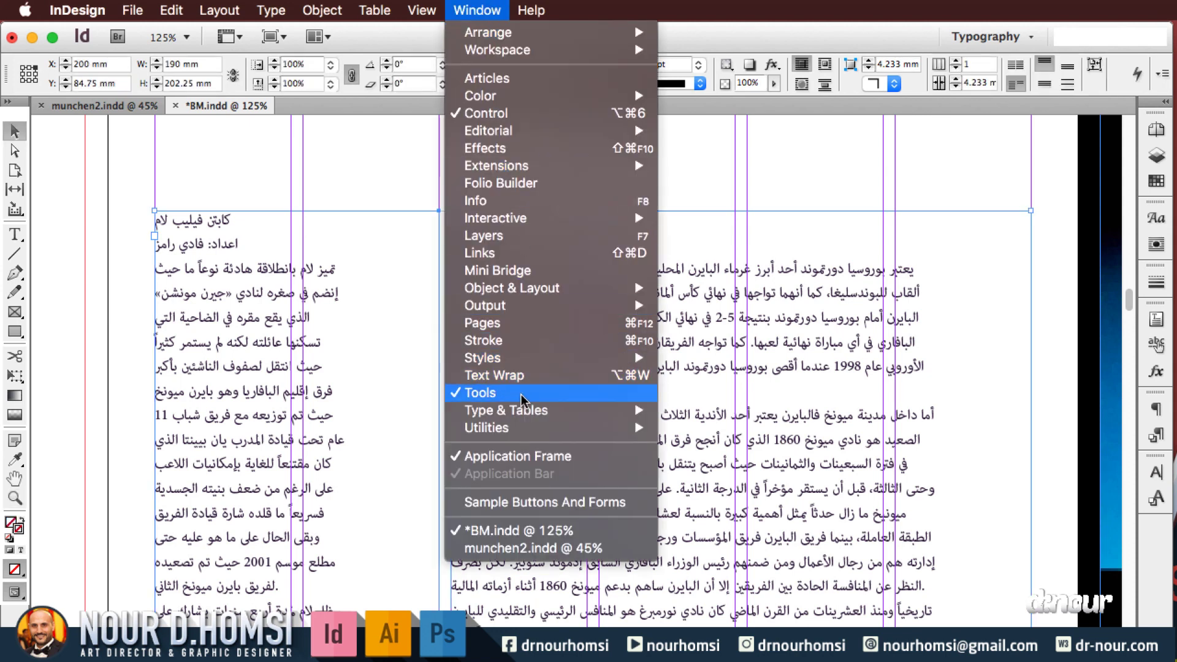
pyautogui.moveTo(533, 410)
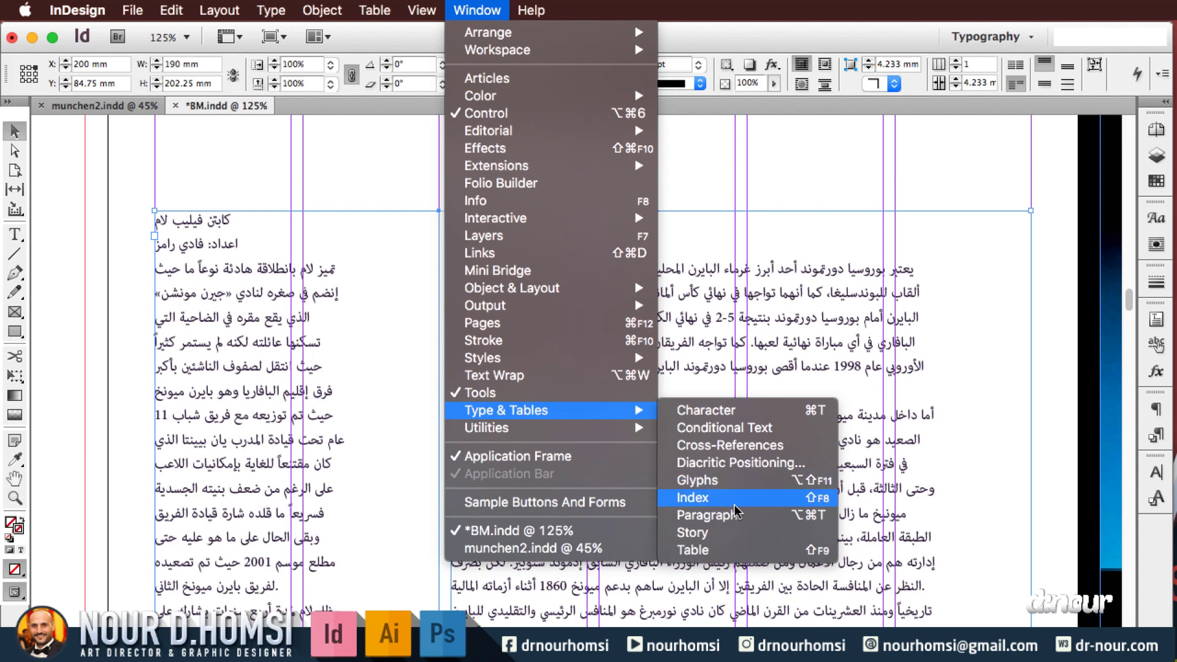
pyautogui.click(768, 535)
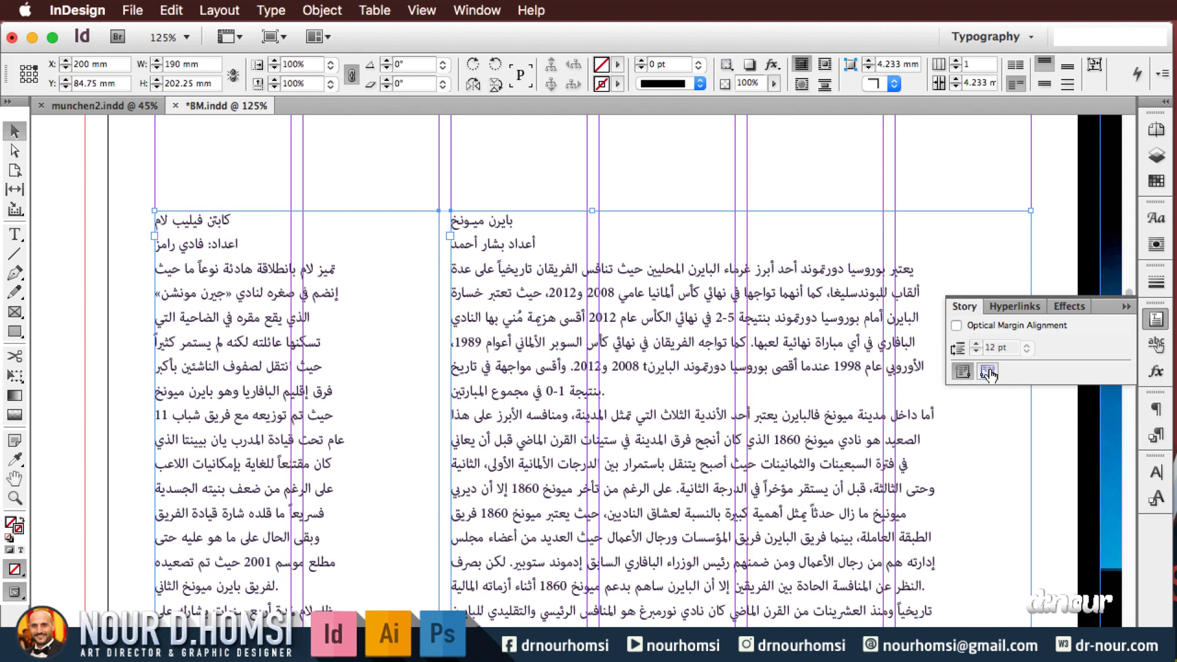
pyautogui.click(988, 371)
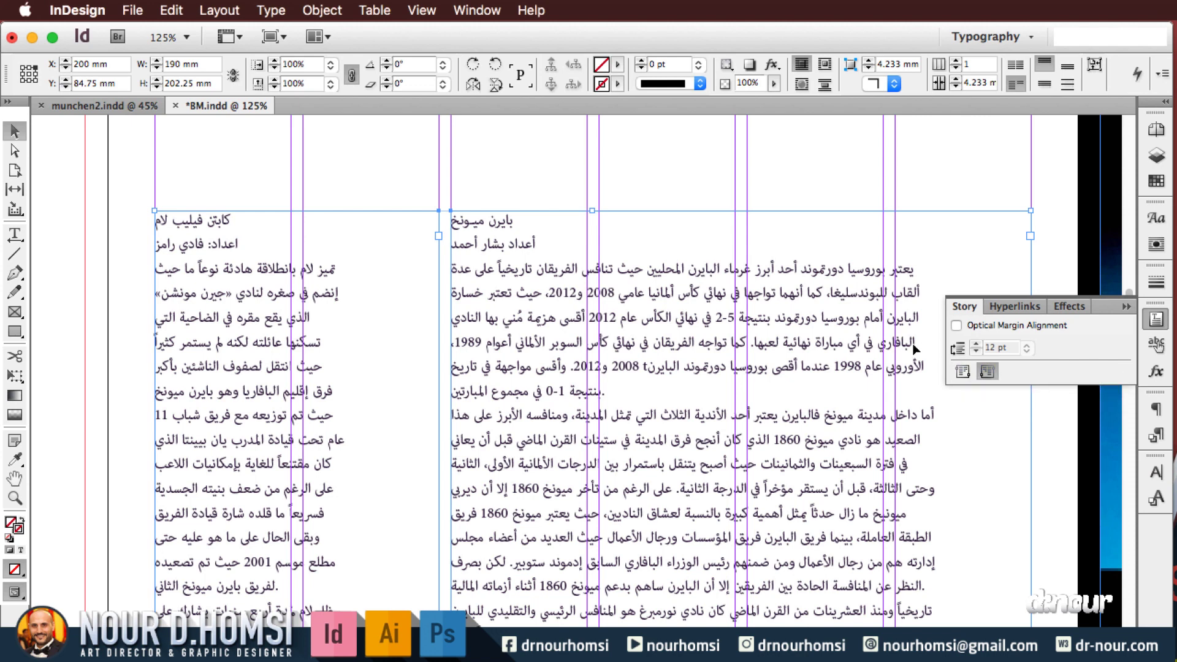
# Give the Bayern Munich text frame a paragraph style named النص الأساسي, based on تنسيق النص الأصلي
pyautogui.click(690, 181)
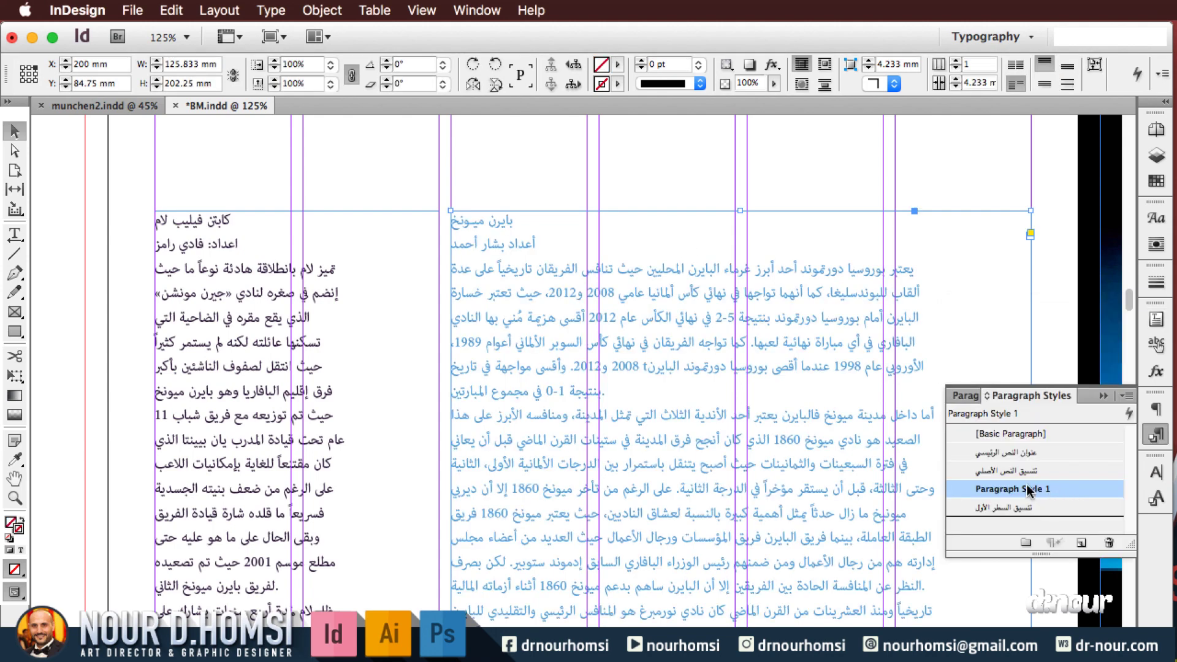
pyautogui.doubleClick(1054, 492)
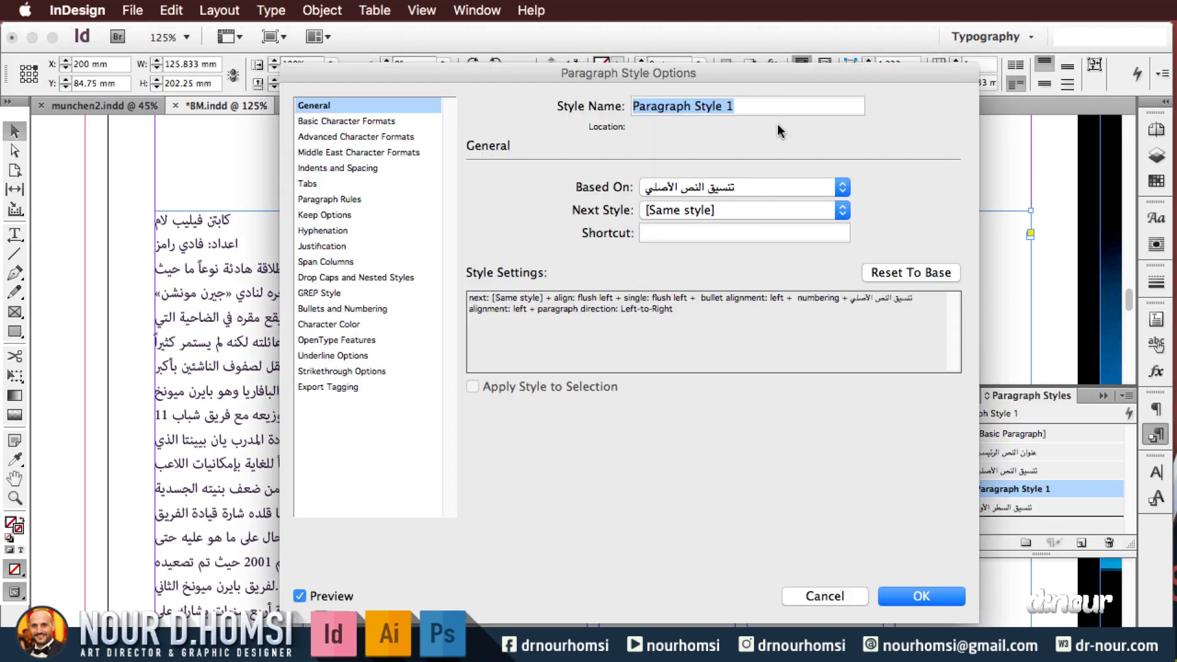
pyautogui.press('BackSpace')
pyautogui.write('النص الأساسي')
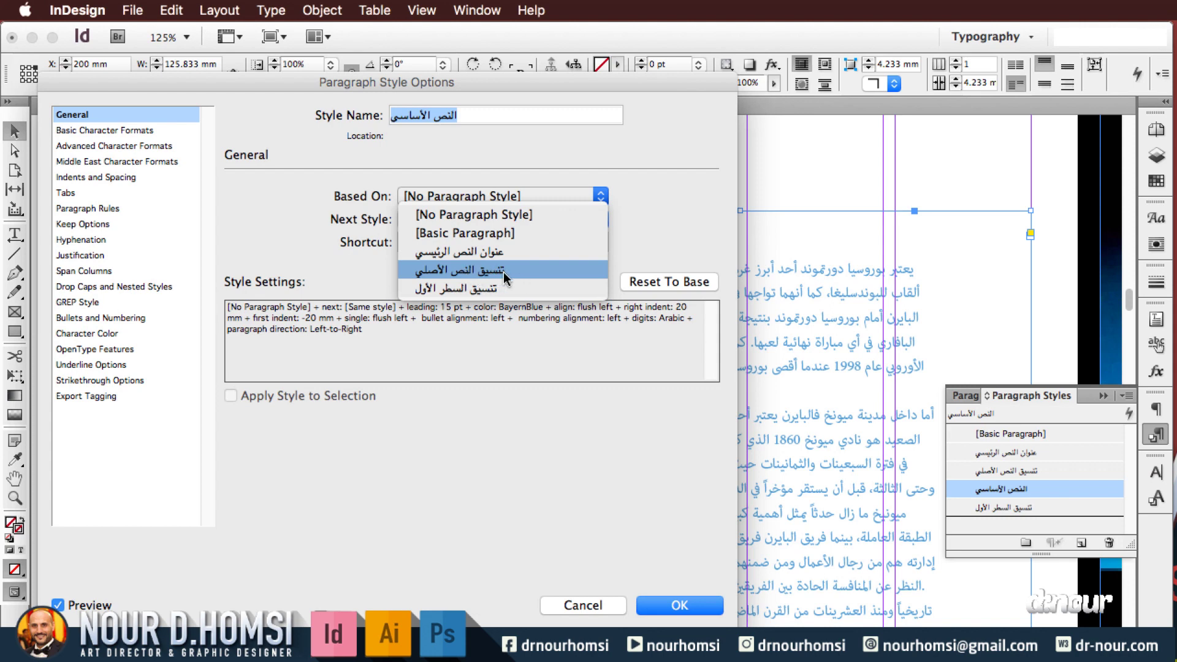
pyautogui.click(505, 278)
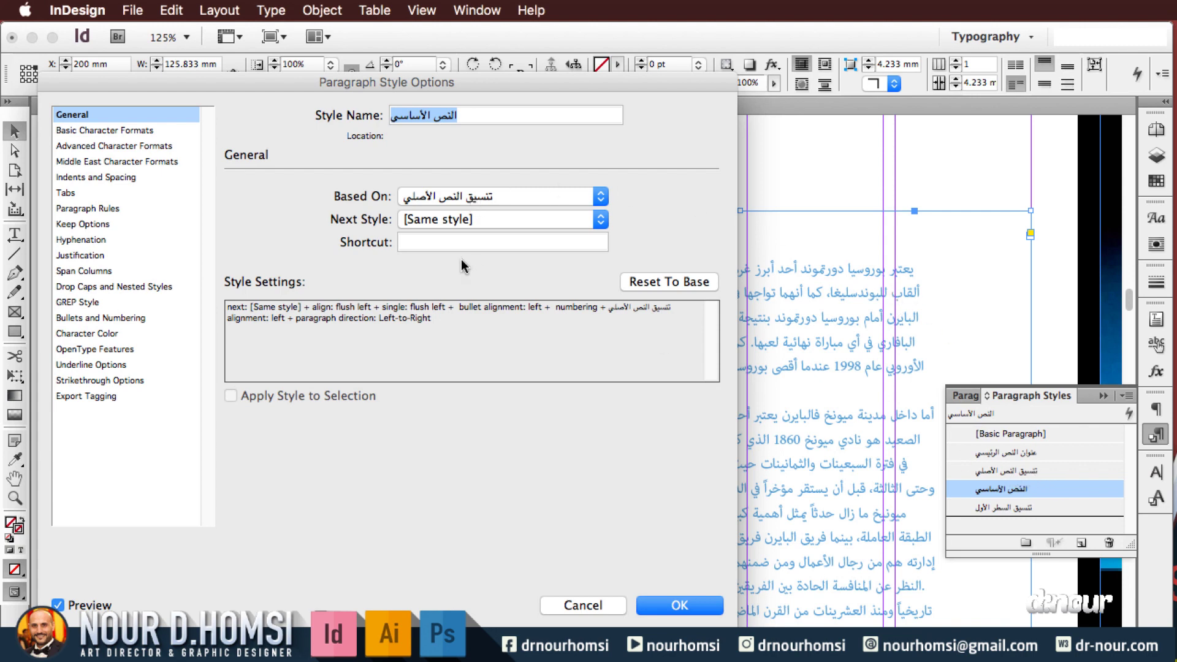
# Set the النص الأساسي style to Right alignment with right indent and first line indent both at 0 mm
pyautogui.click(123, 177)
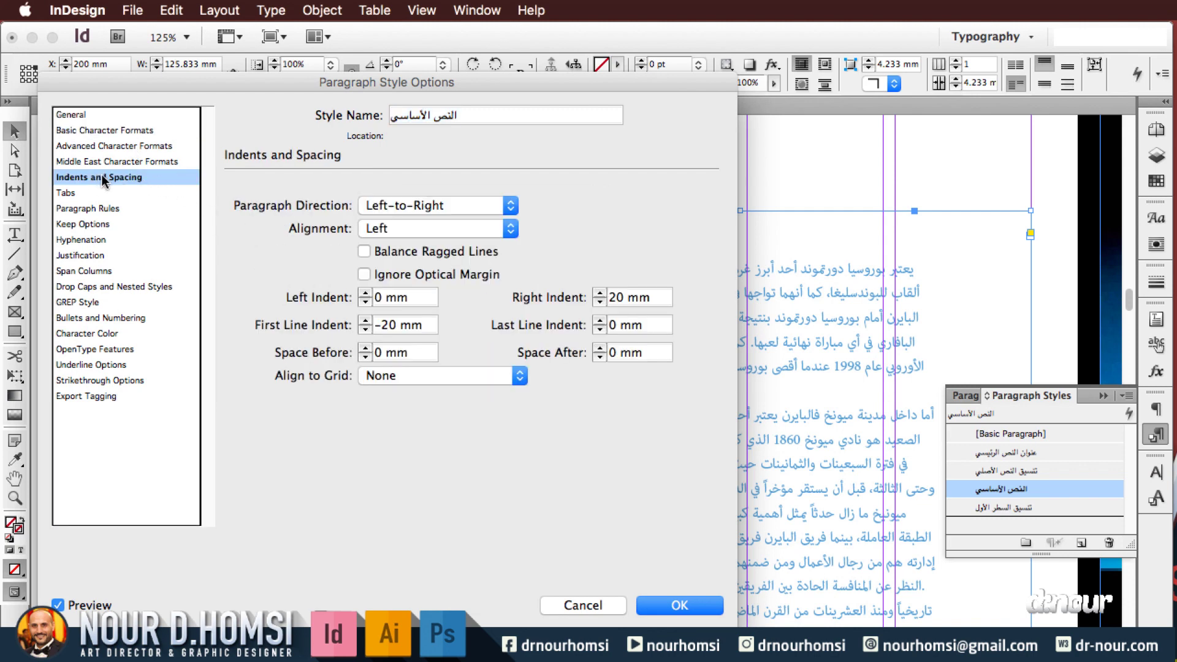
pyautogui.click(387, 233)
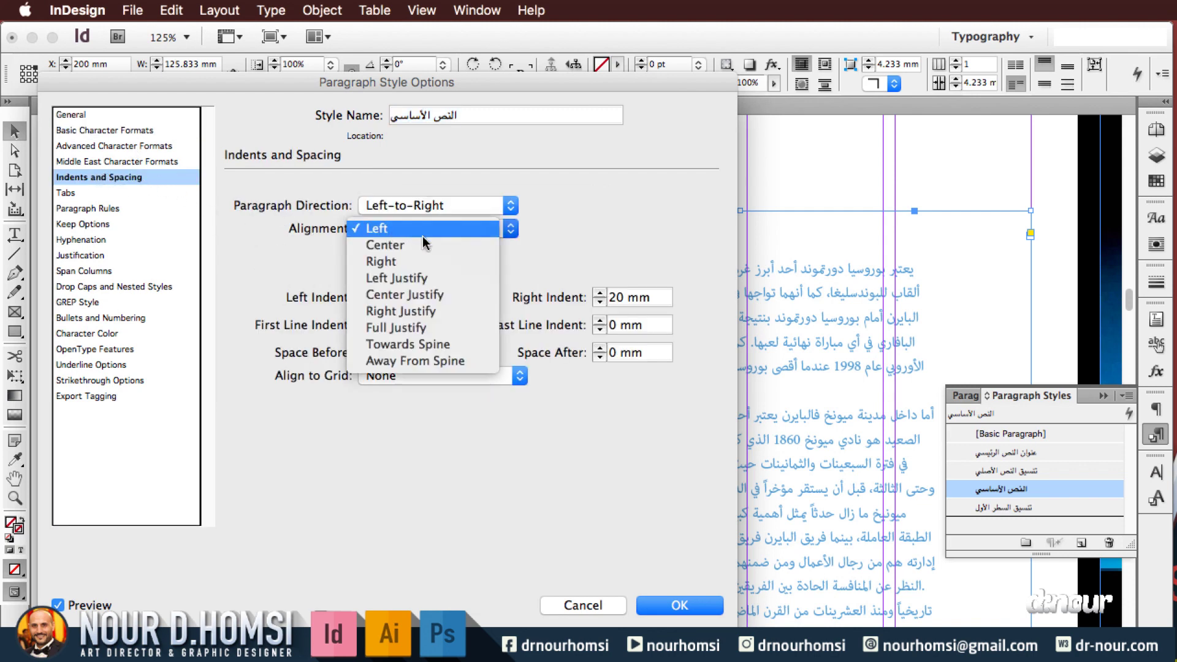
pyautogui.click(383, 261)
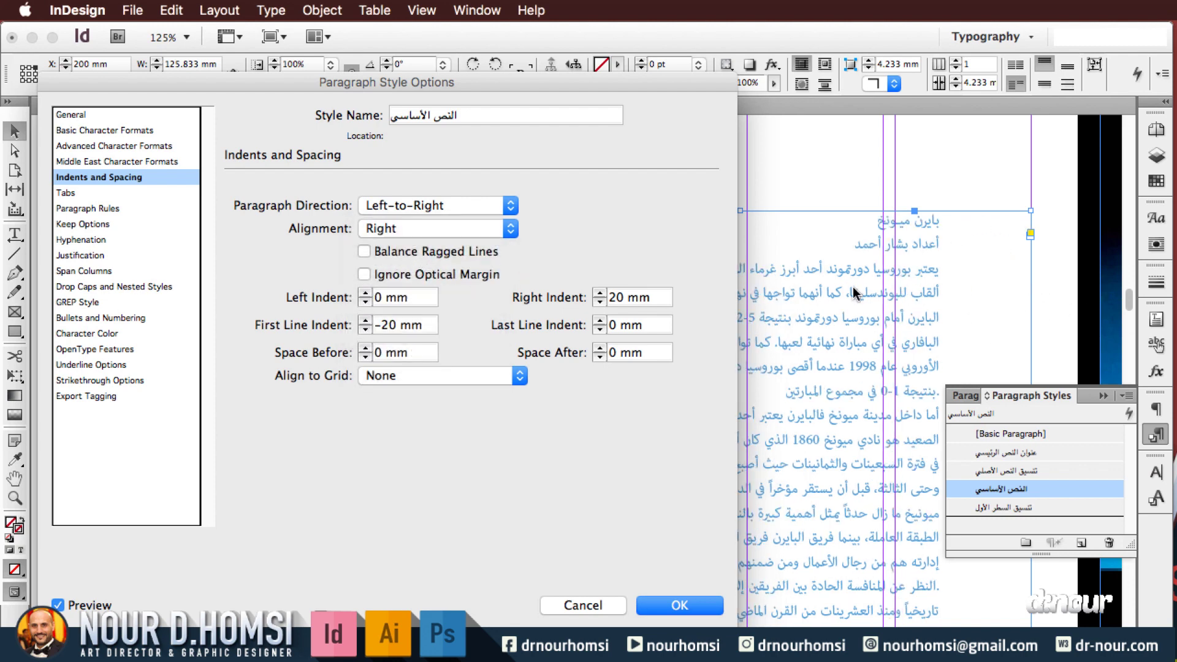
pyautogui.tripleClick(628, 303)
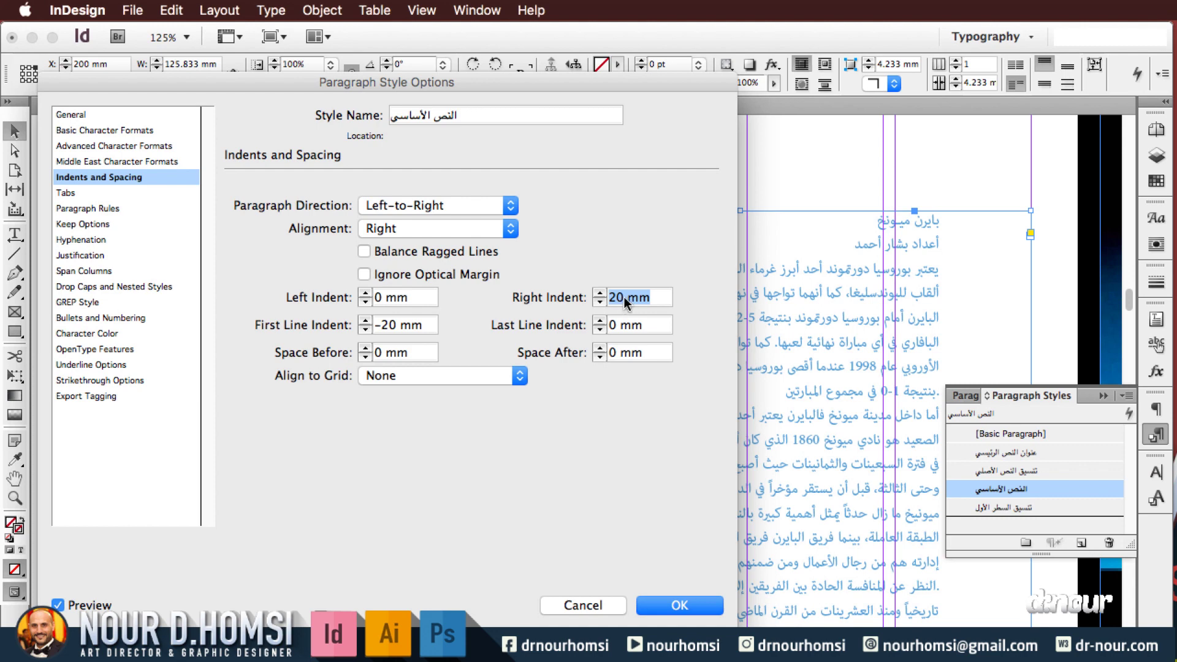
pyautogui.write('0')
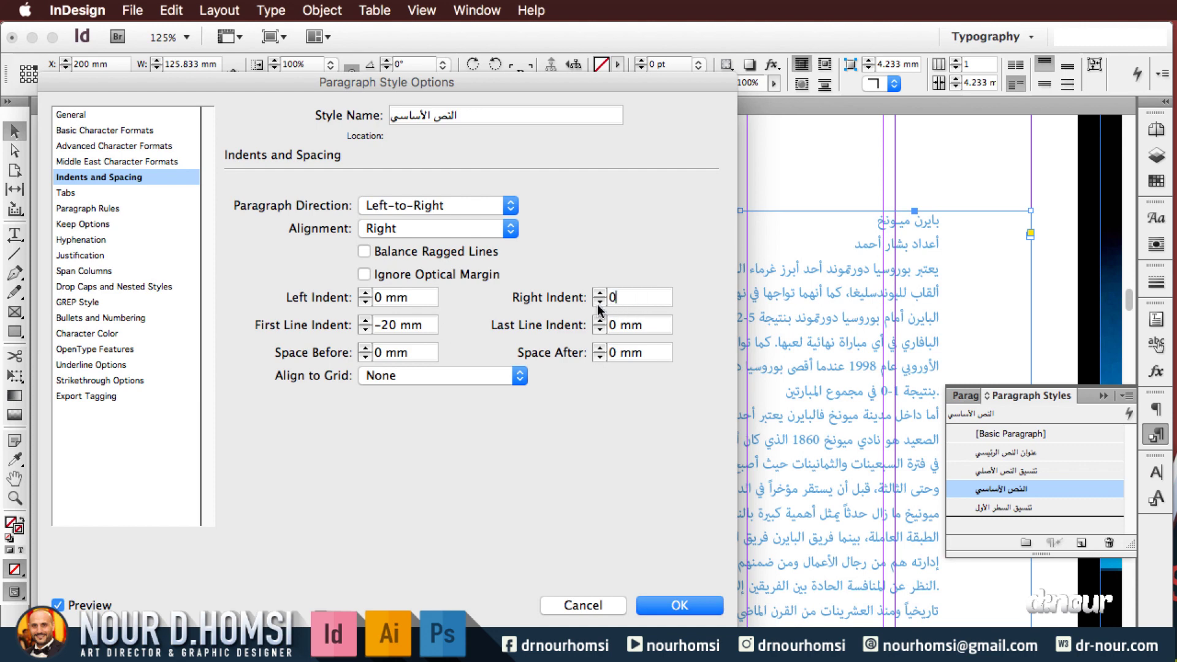
pyautogui.tripleClick(409, 327)
pyautogui.write('0')
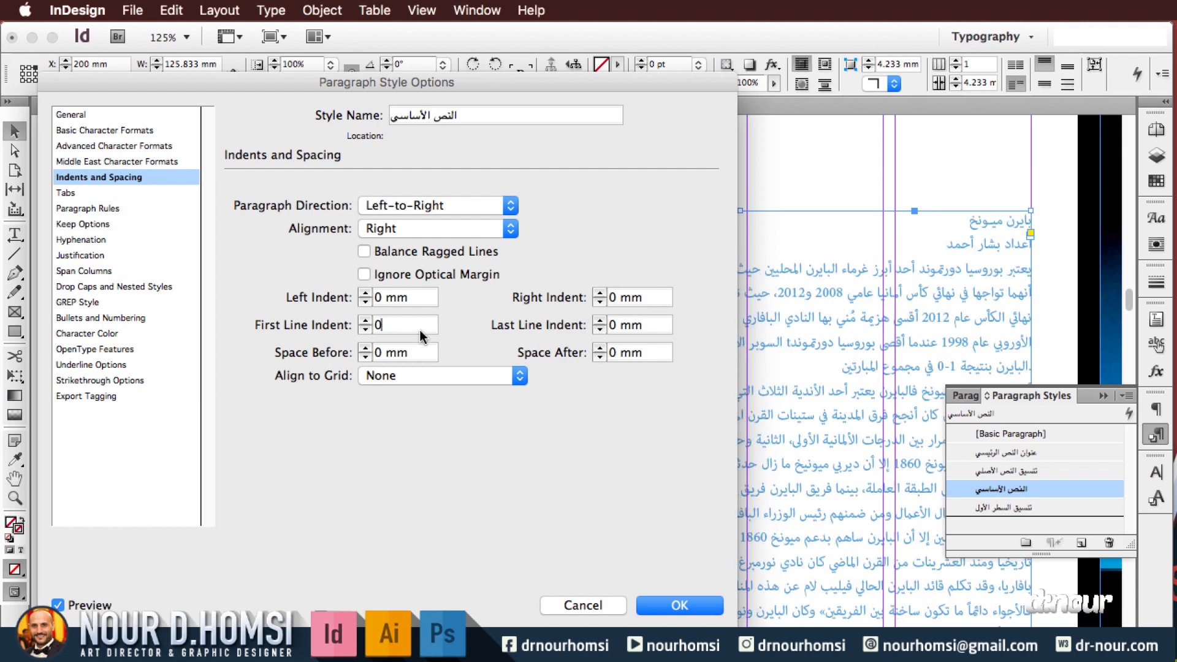
pyautogui.click(87, 333)
pyautogui.click(678, 604)
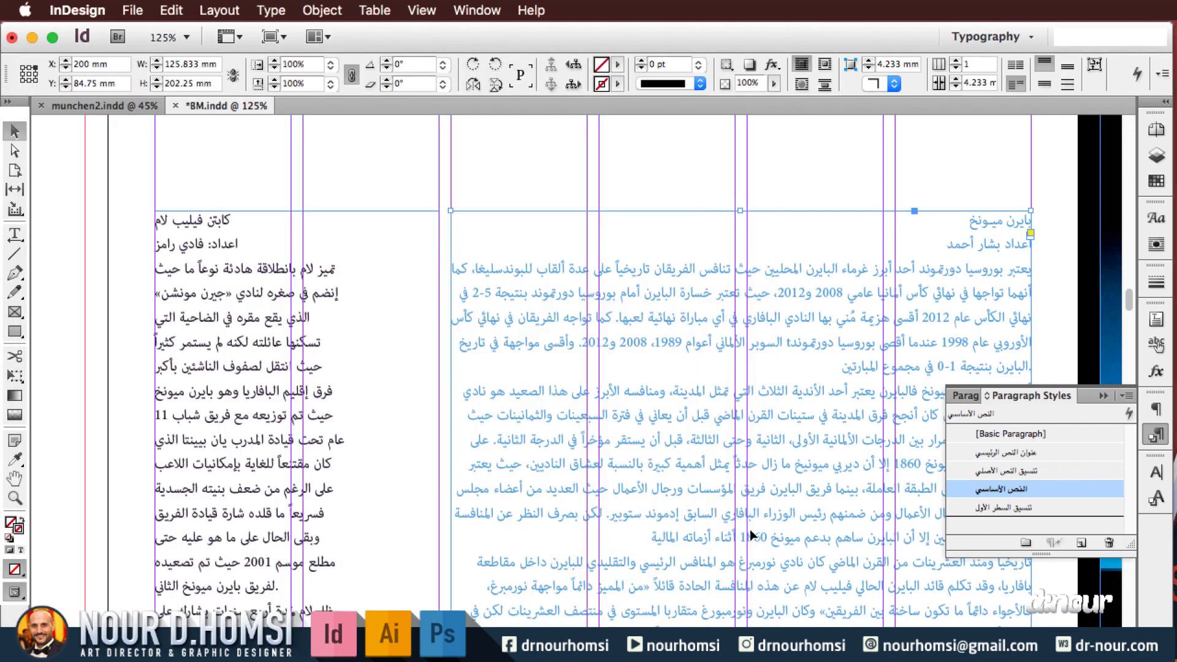
# Set the character style of all text in the Bayern Munich article to [None]
pyautogui.tripleClick(789, 423)
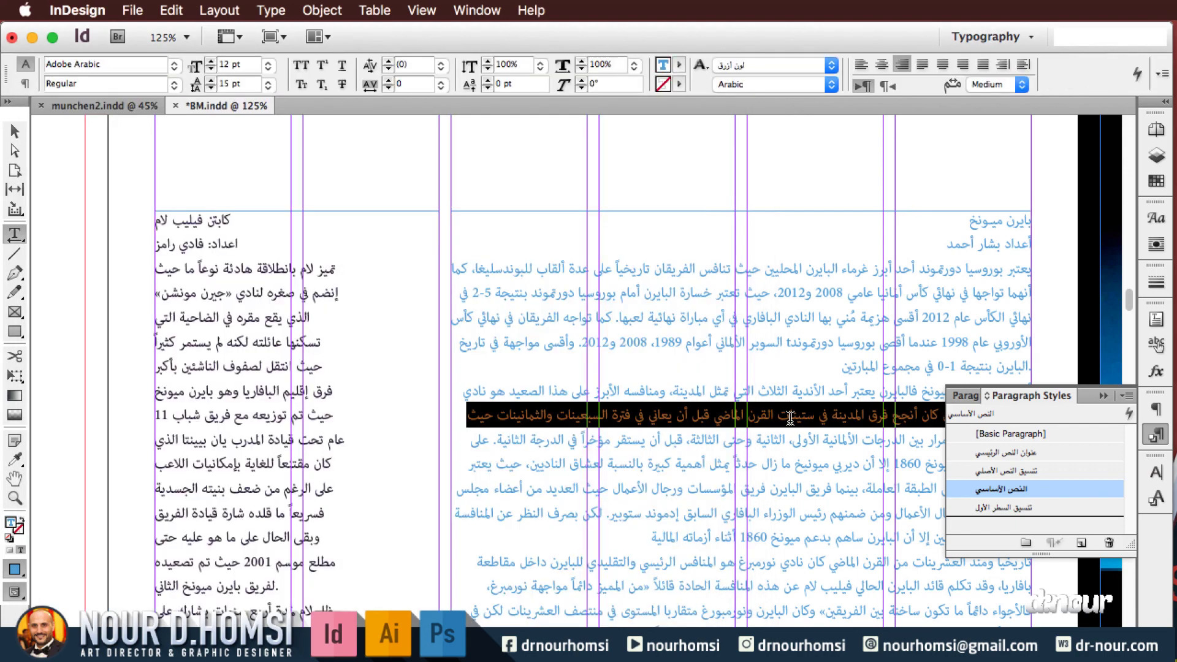
pyautogui.press('super+a')
pyautogui.click(1155, 499)
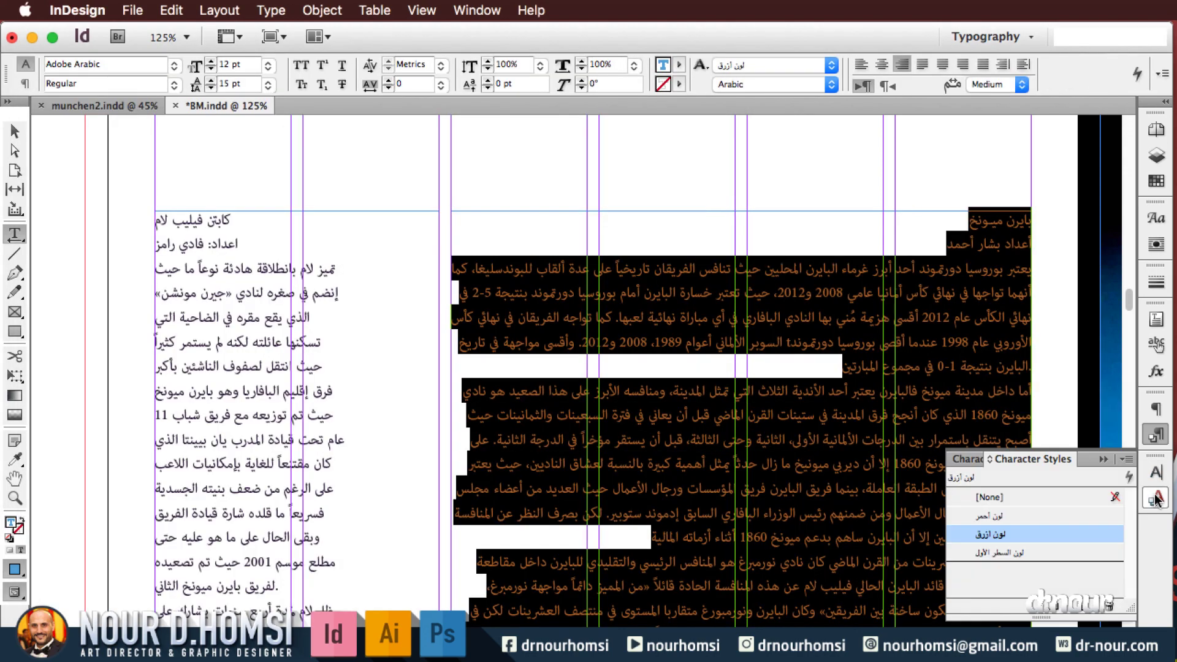
pyautogui.click(1003, 498)
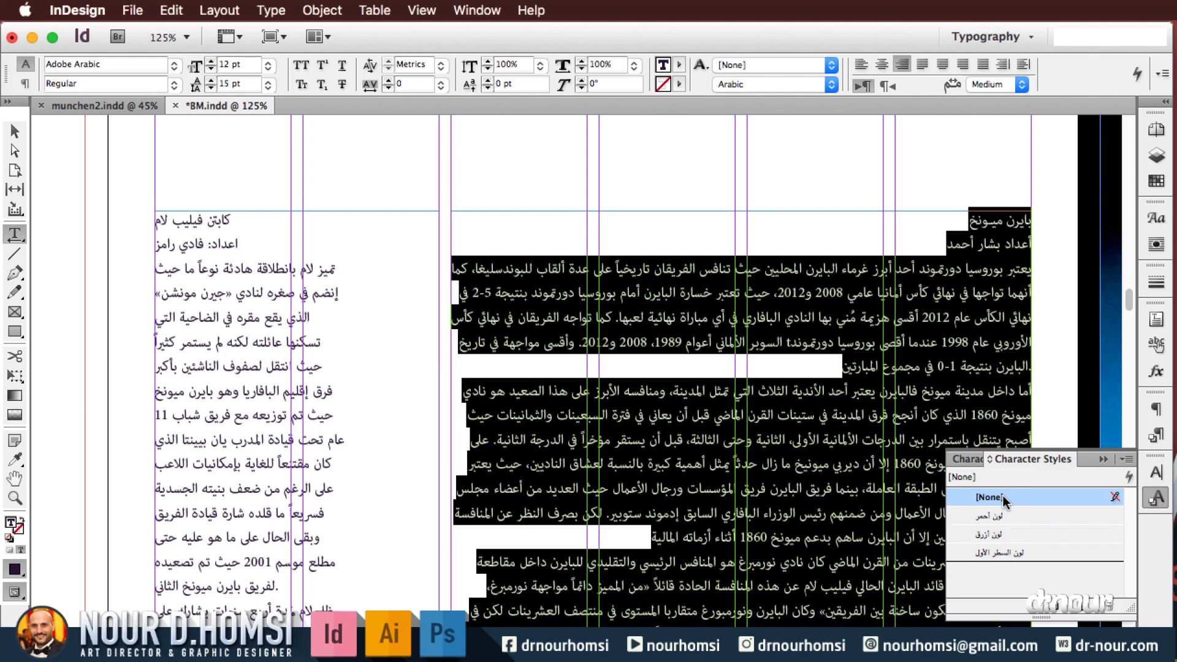
pyautogui.press('Escape')
# Set all text in the Philipp Lahm article to character style [None] and paragraph style النص الأساسي
pyautogui.tripleClick(225, 286)
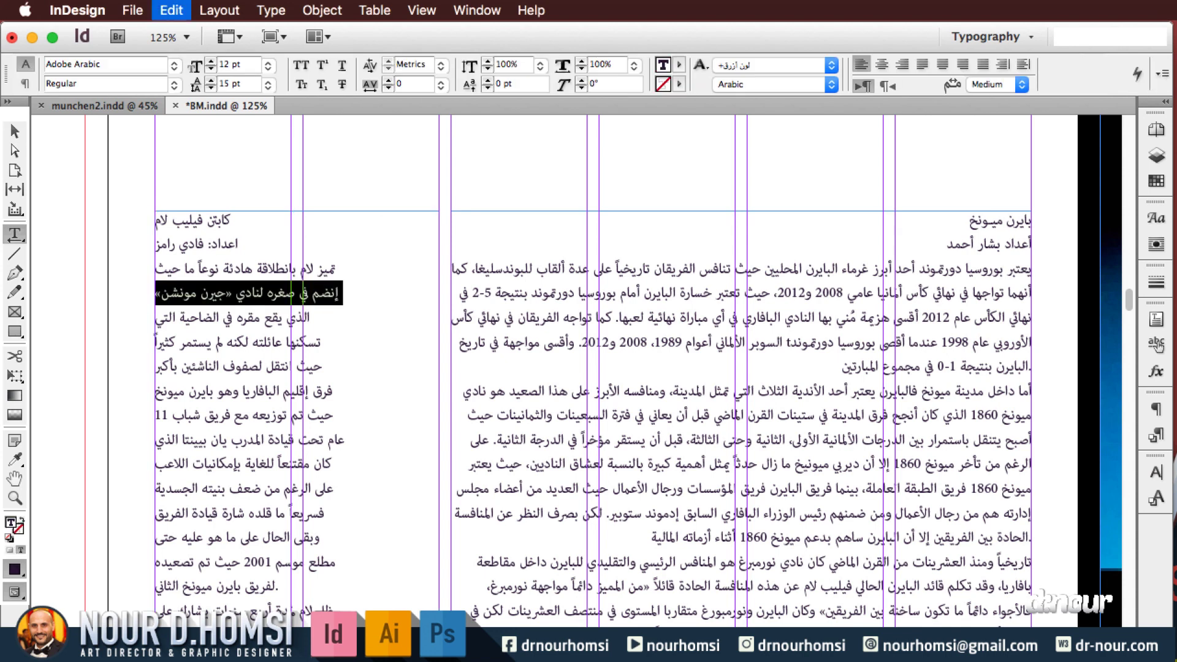
pyautogui.press('super+a')
pyautogui.click(1155, 499)
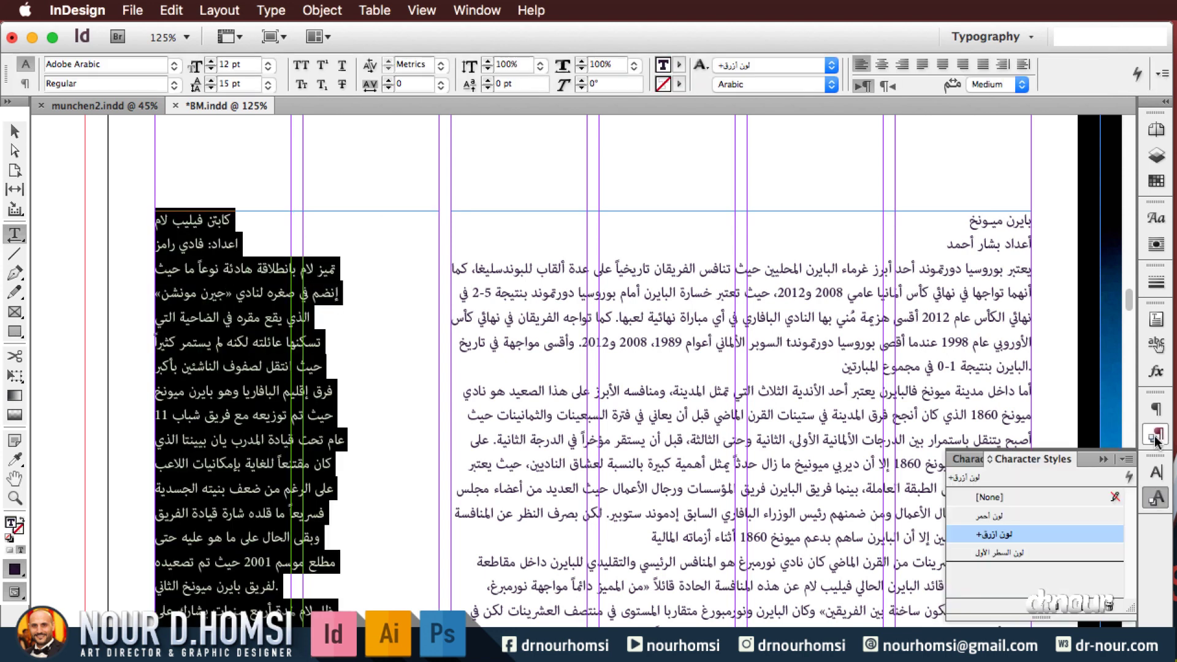
pyautogui.click(1082, 496)
pyautogui.click(1151, 438)
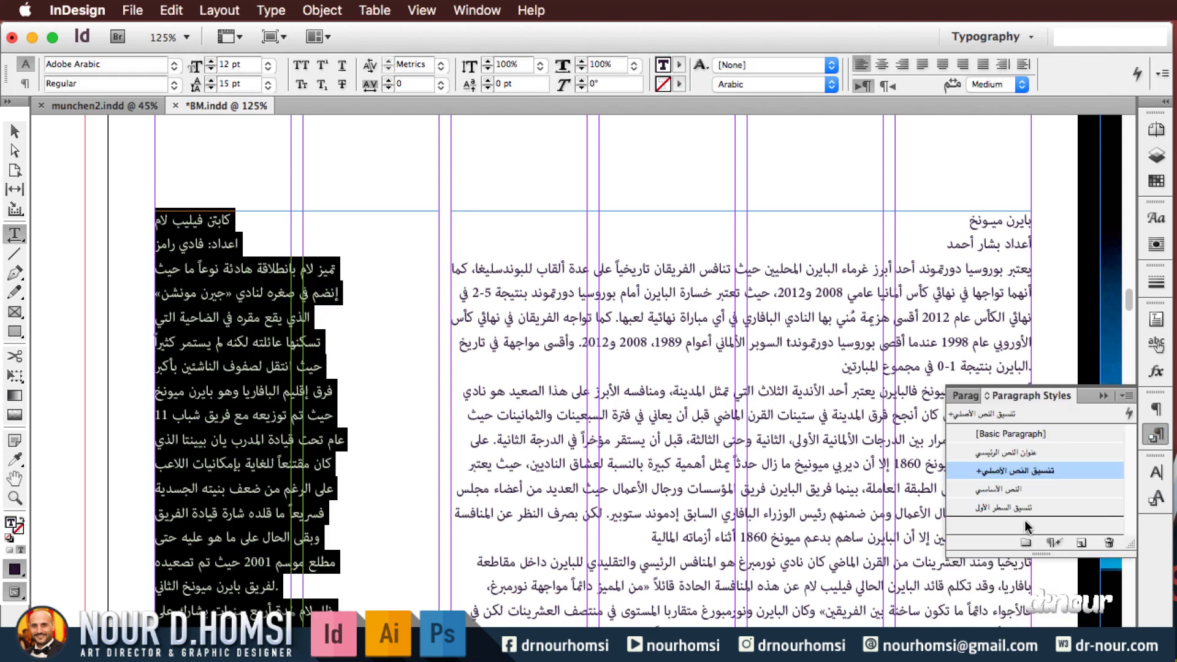
pyautogui.click(1014, 491)
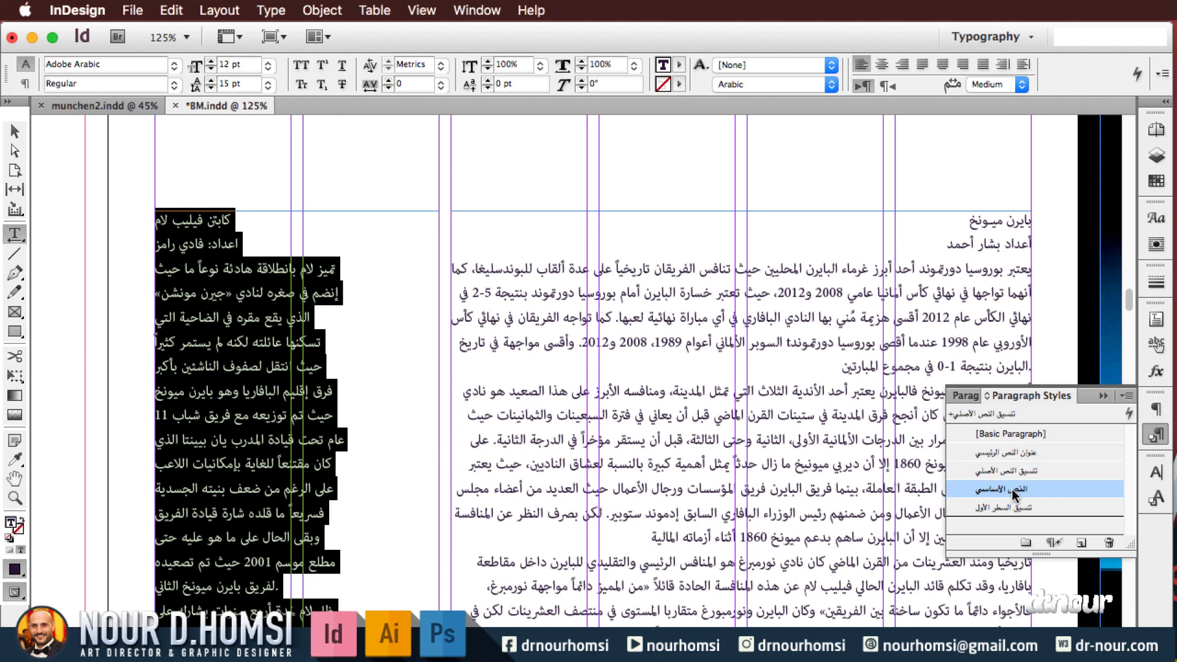
pyautogui.click(348, 304)
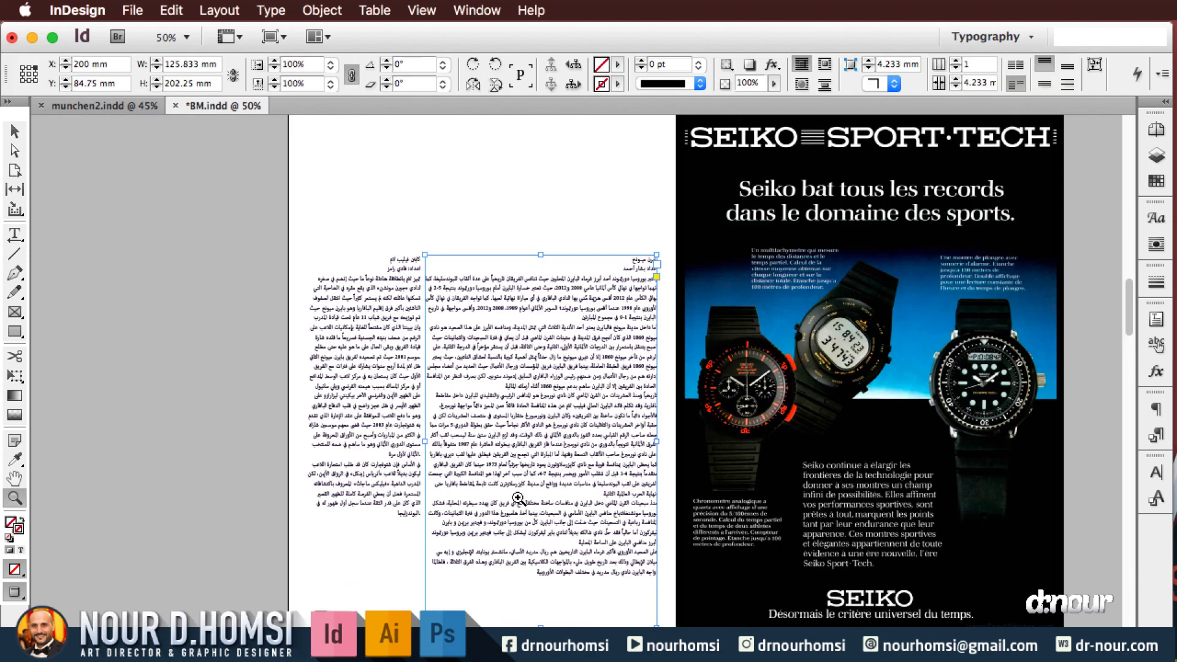
pyautogui.press('v')
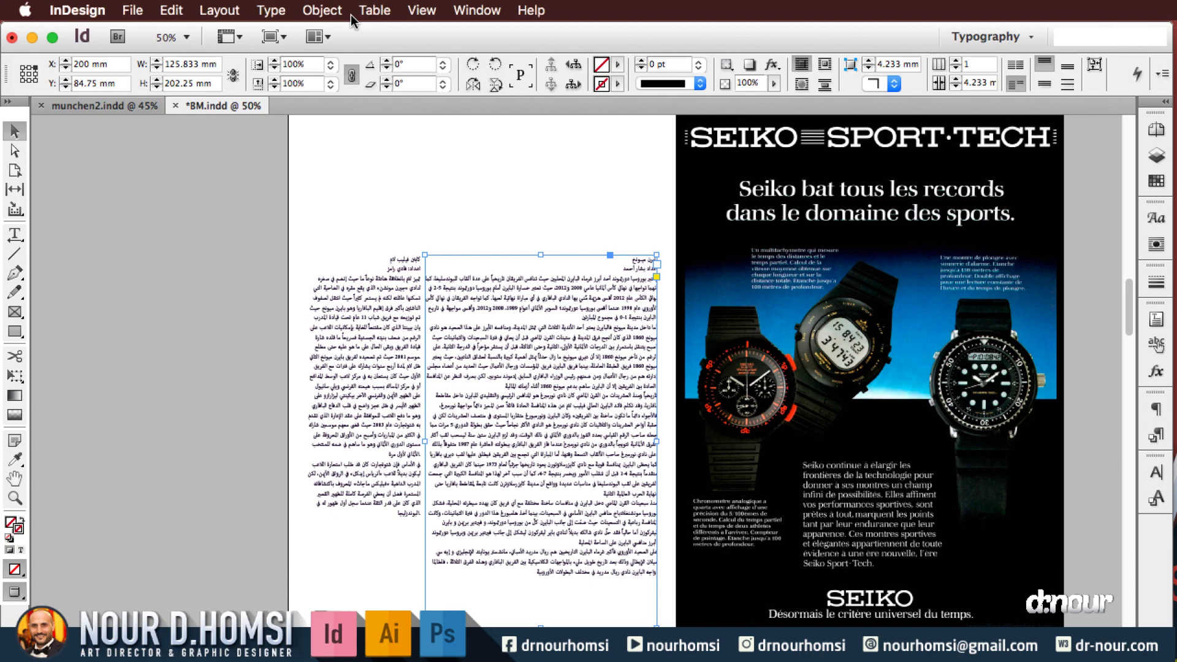
# Divide the Bayern Munich text frame into three columns, trying two columns first
pyautogui.click(323, 8)
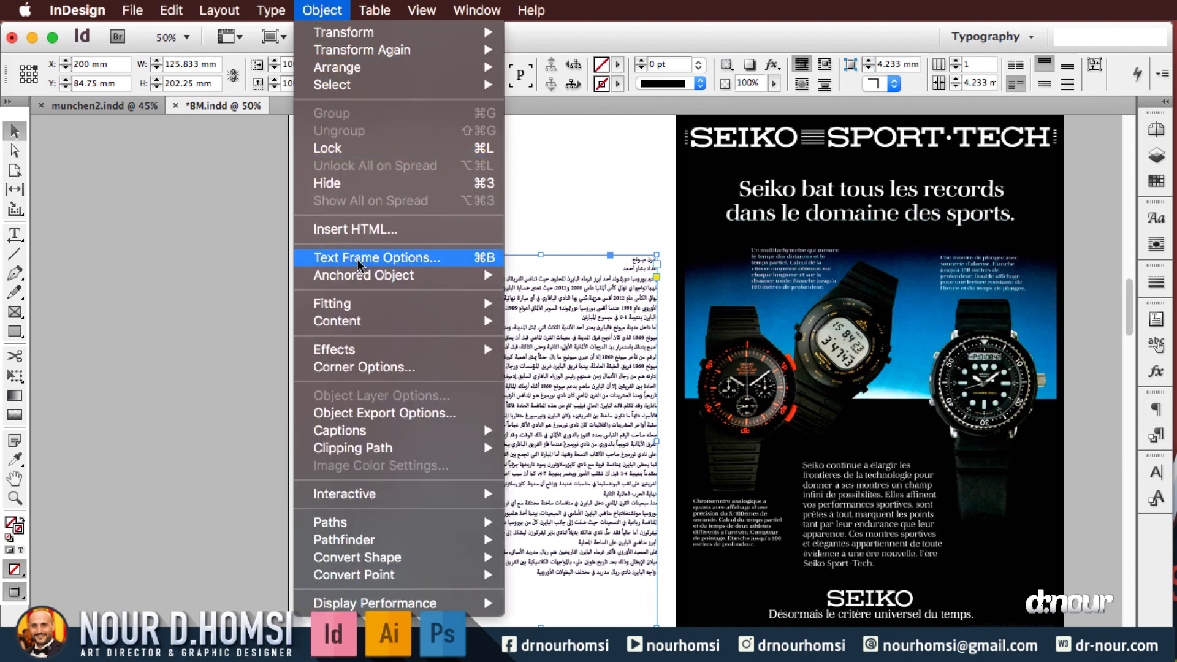
pyautogui.click(416, 265)
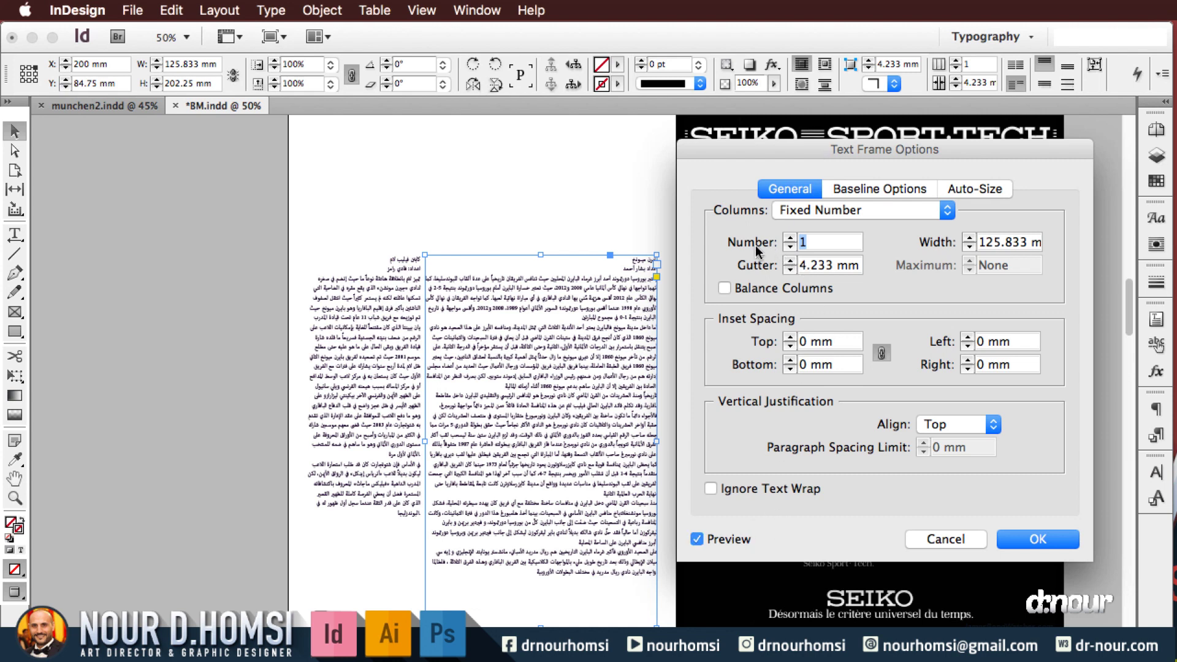
pyautogui.click(826, 241)
pyautogui.press('BackSpace')
pyautogui.write('2')
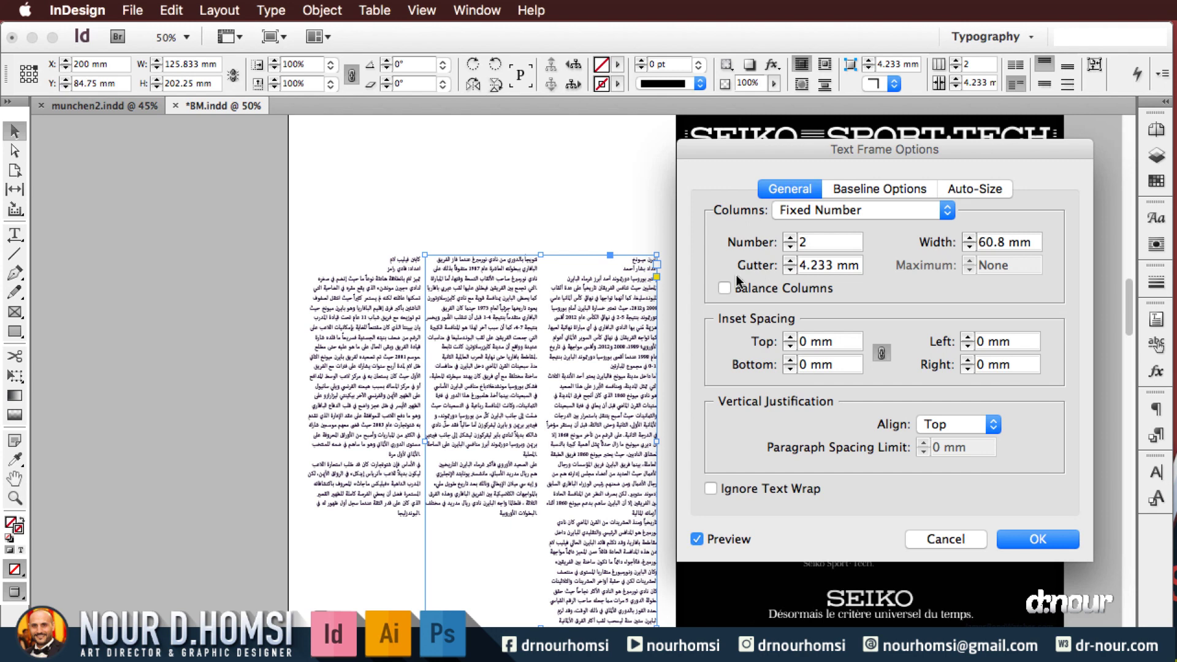
pyautogui.press('BackSpace')
pyautogui.write('3')
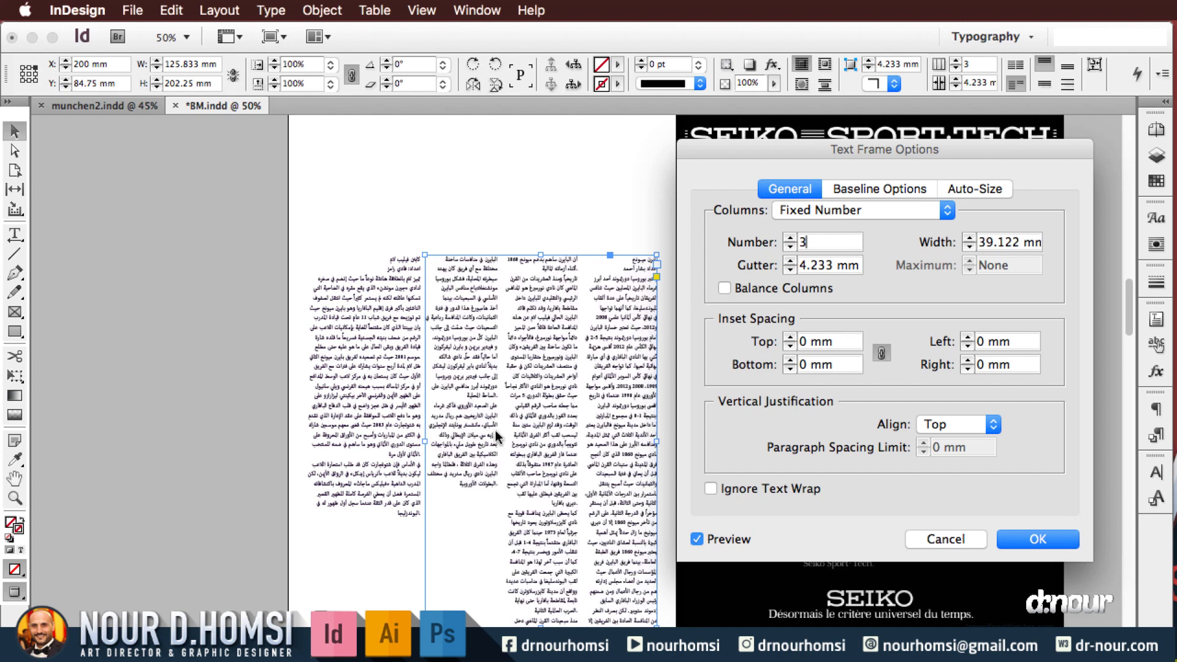
pyautogui.click(1042, 541)
# Move the Philipp Lahm text frame onto the pasteboard and widen the Bayern Munich frame to 190 mm, across the full margin width
pyautogui.press('z')
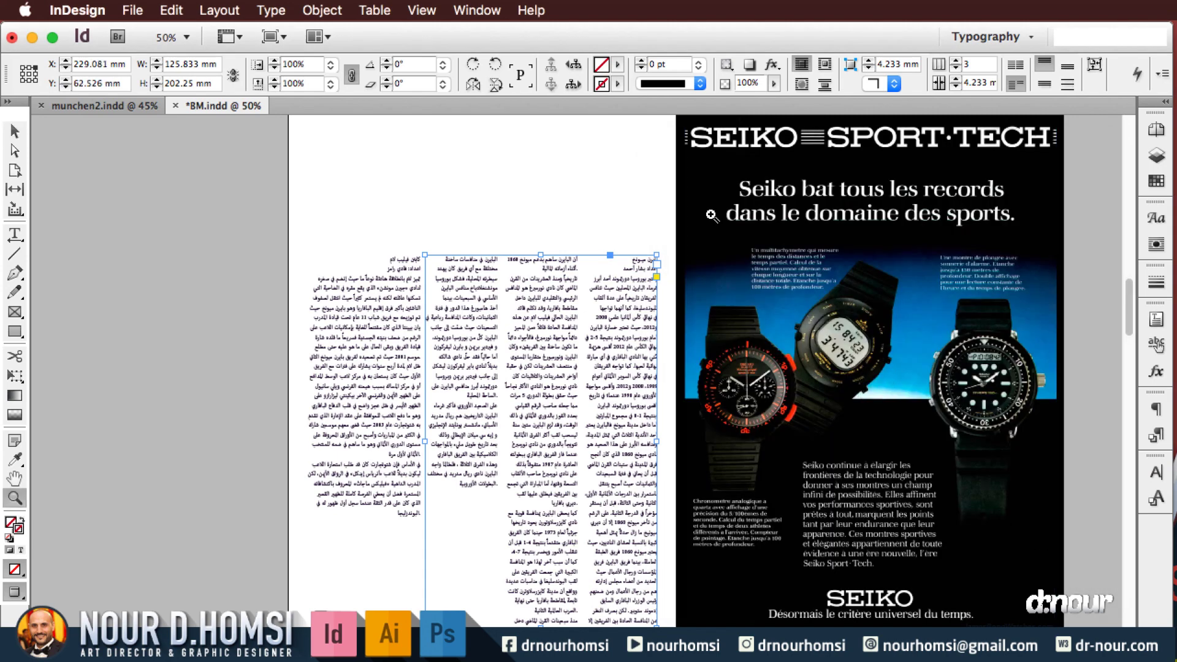
pyautogui.moveTo(711, 214); pyautogui.dragTo(345, 588)
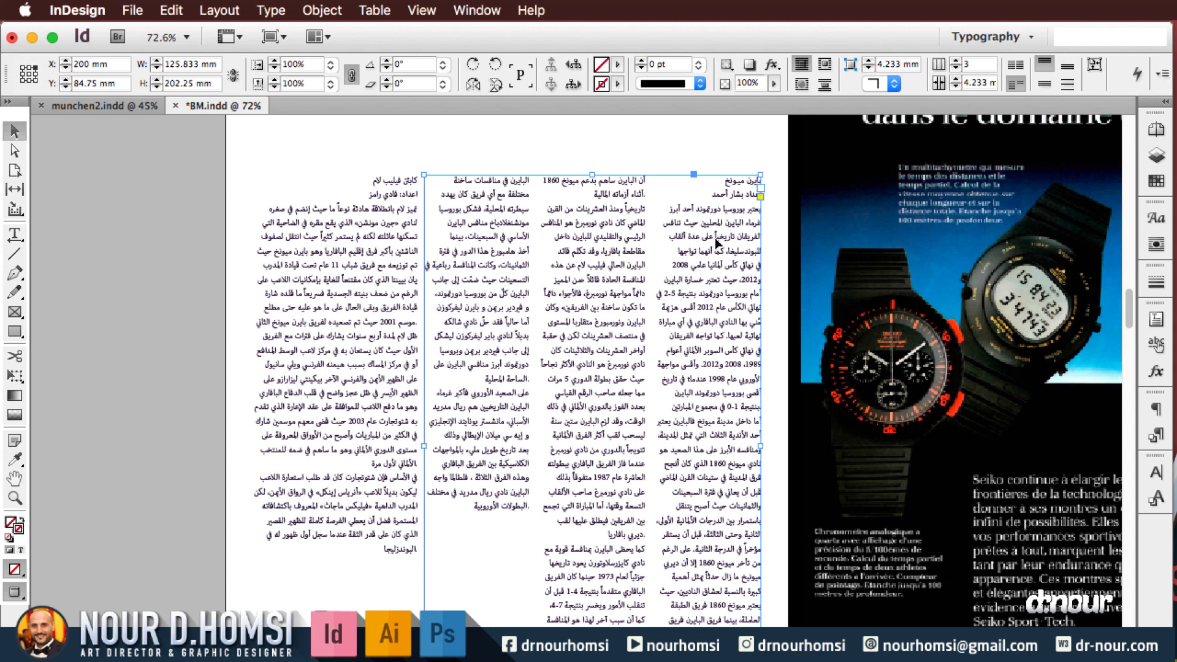
pyautogui.press('w')
pyautogui.hscroll(-5, 645, 275)
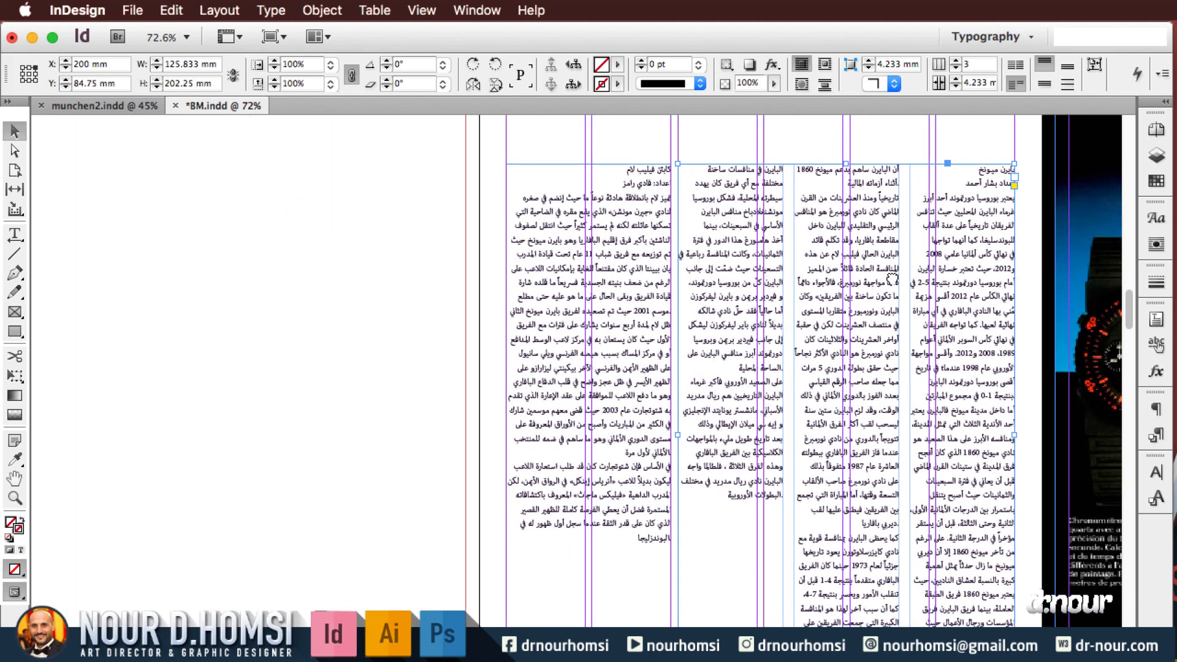
pyautogui.moveTo(645, 275); pyautogui.dragTo(332, 244)
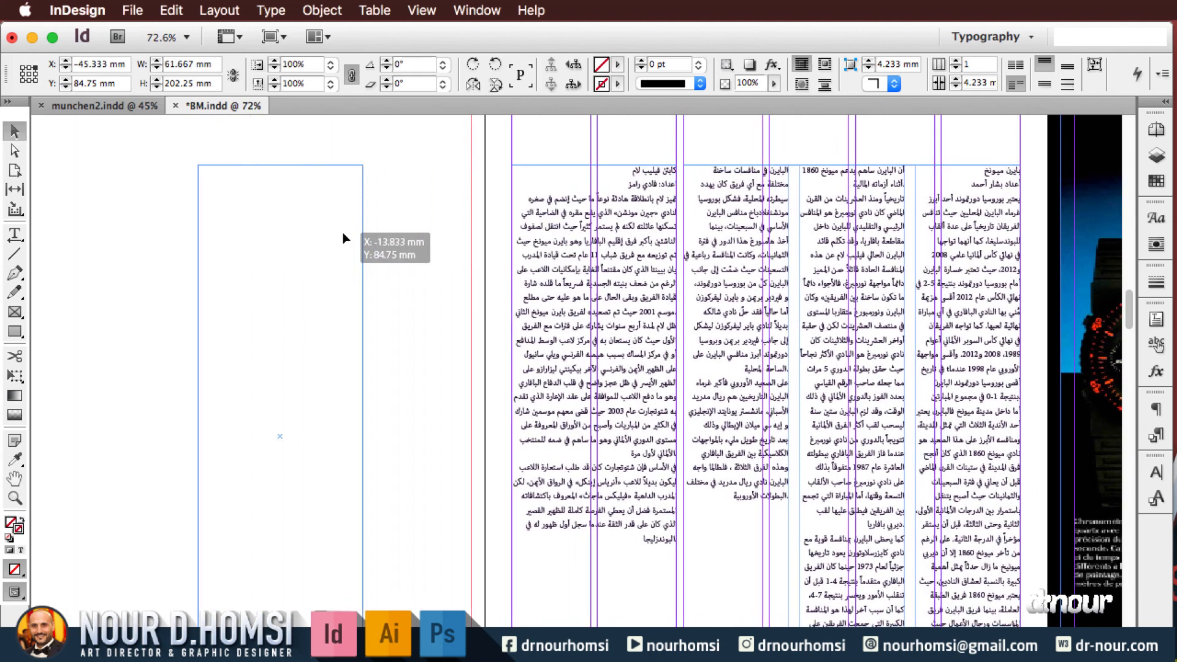
pyautogui.click(746, 288)
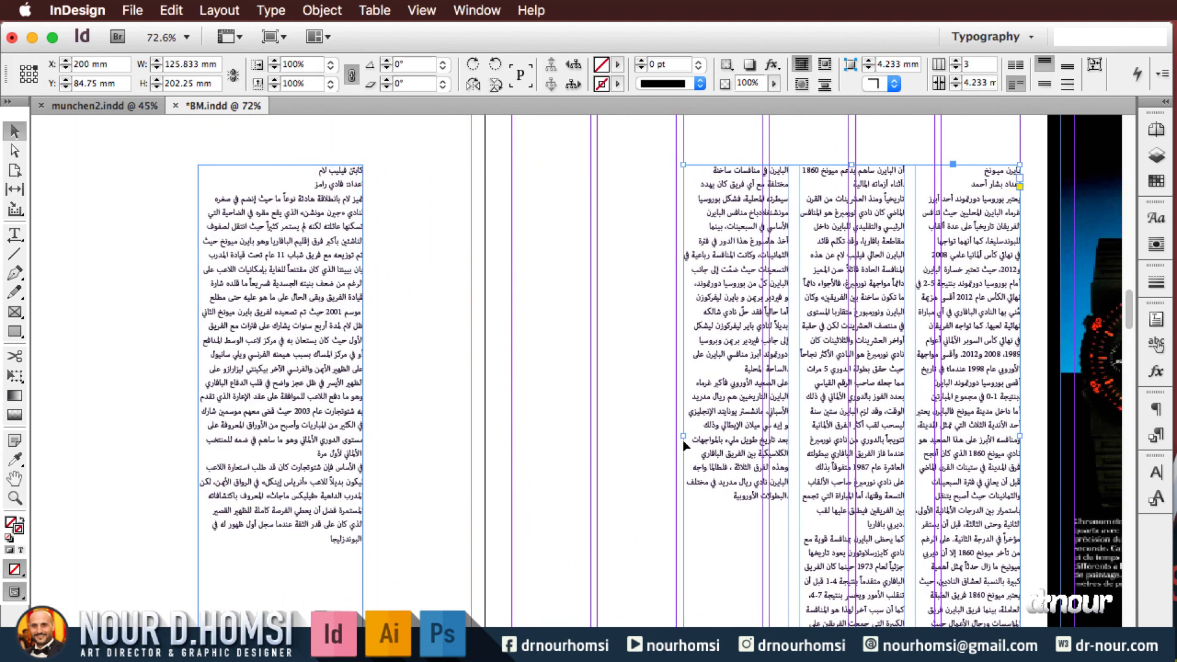
pyautogui.moveTo(683, 435); pyautogui.dragTo(511, 433)
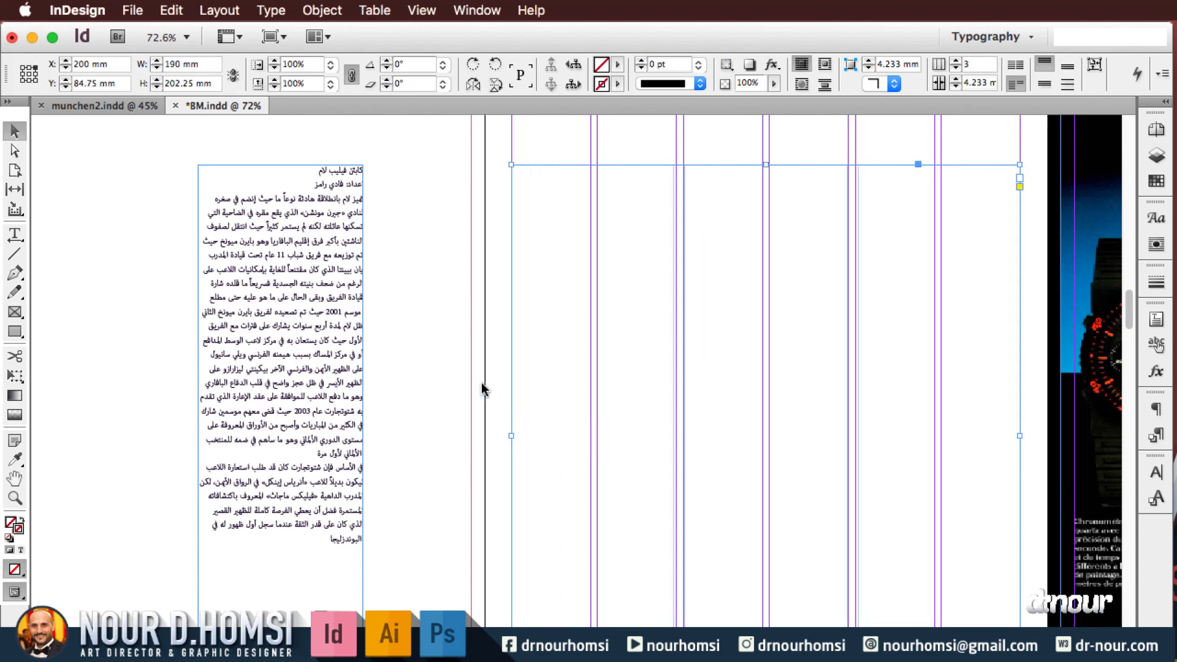
pyautogui.click(484, 383)
pyautogui.press('w')
pyautogui.moveTo(789, 353); pyautogui.dragTo(628, 349)
pyautogui.click(631, 344)
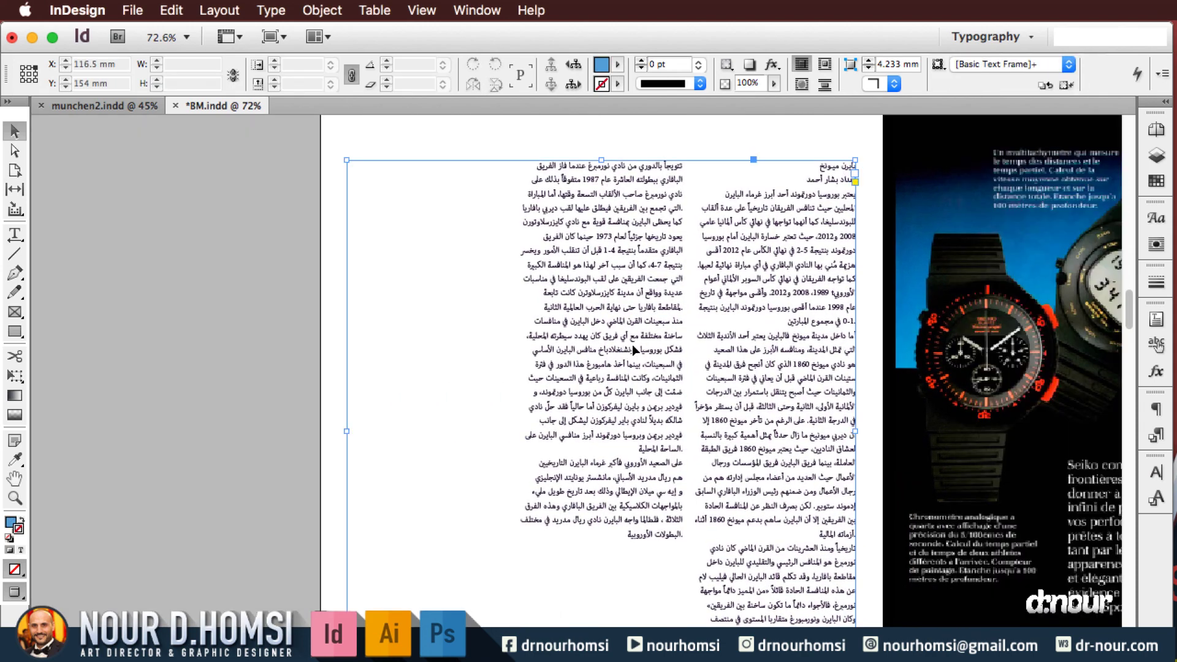
# Shorten the Bayern Munich text frame from its lower edge to a height of 108.25 mm
pyautogui.moveTo(654, 436); pyautogui.dragTo(648, 352)
pyautogui.scroll(-4, 649, 351)
pyautogui.moveTo(602, 461); pyautogui.dragTo(603, 201)
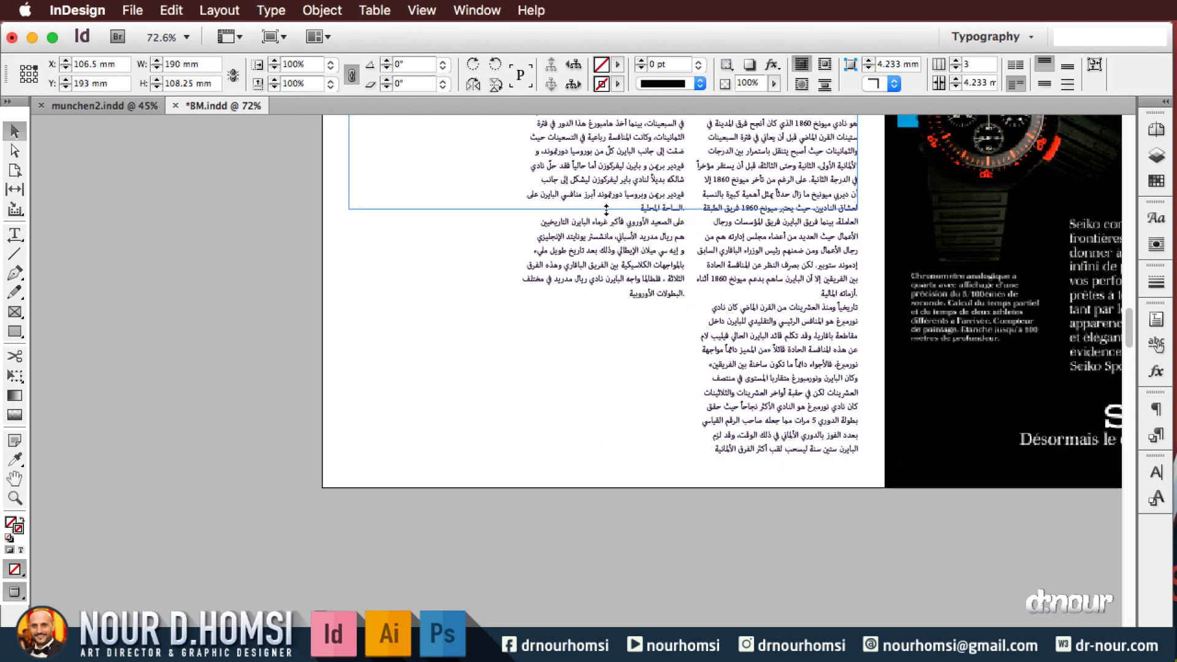
pyautogui.scroll(8, 605, 430)
pyautogui.click(291, 278)
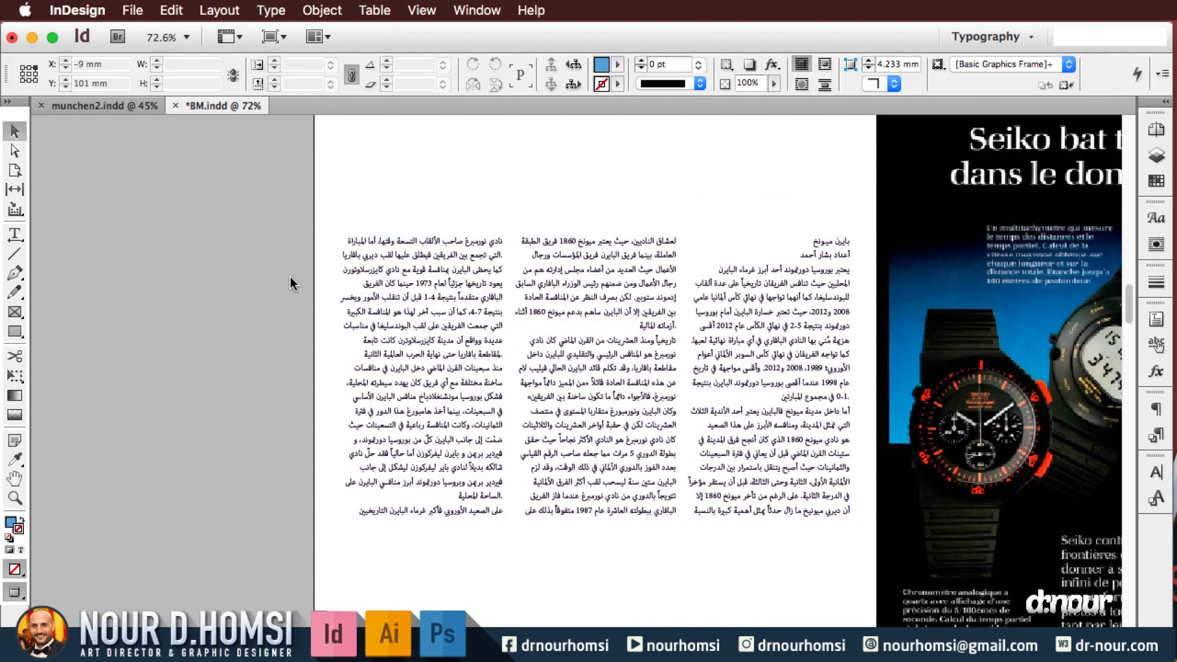
# Narrow the Bayern Munich text frame to 125.833 mm so that it spans four layout columns
pyautogui.click(429, 383)
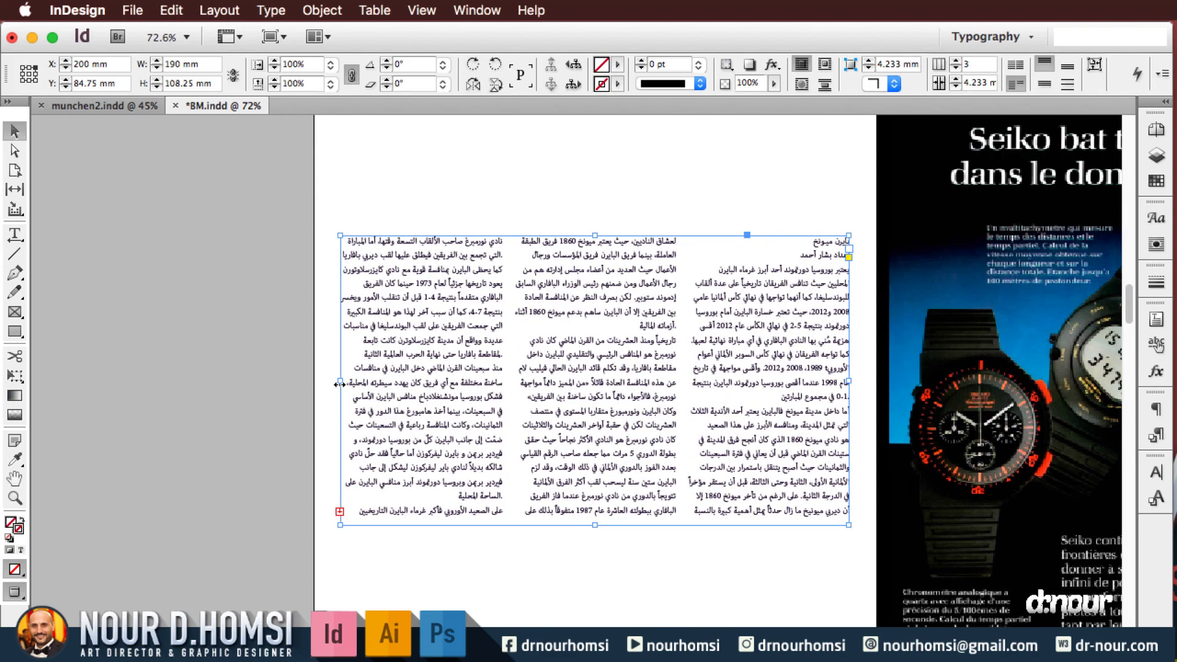
pyautogui.press('w')
pyautogui.moveTo(340, 382); pyautogui.dragTo(513, 383)
pyautogui.click(464, 371)
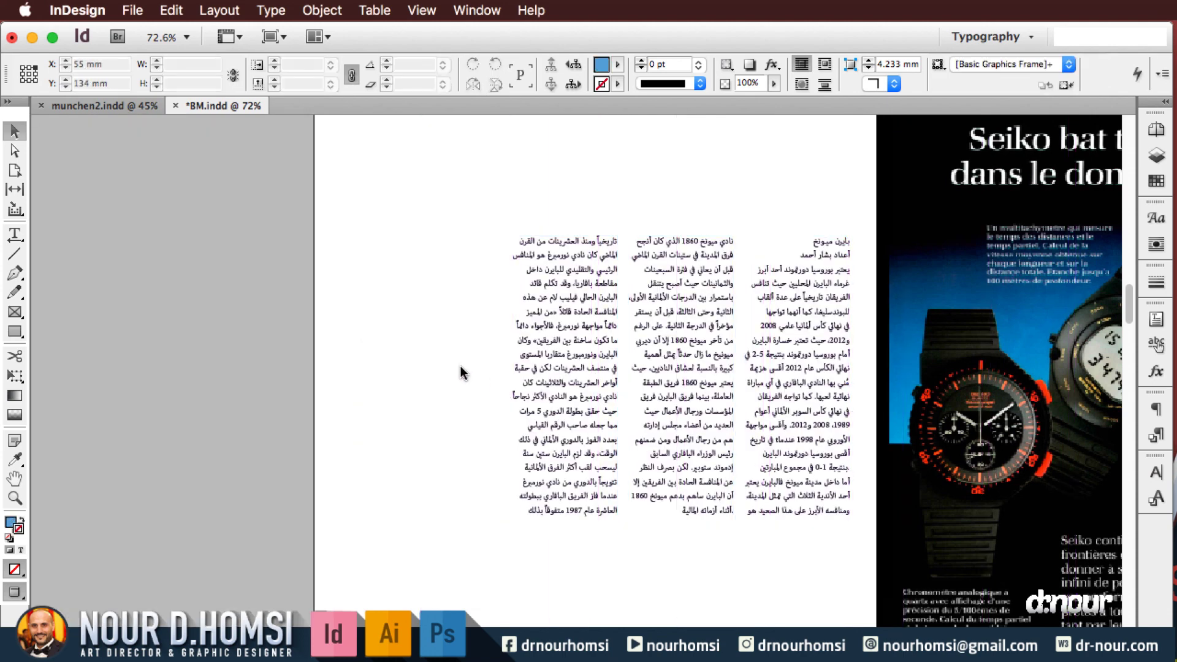
# Set the Bayern Munich text frame to two columns with a 7 mm gutter
pyautogui.click(555, 361)
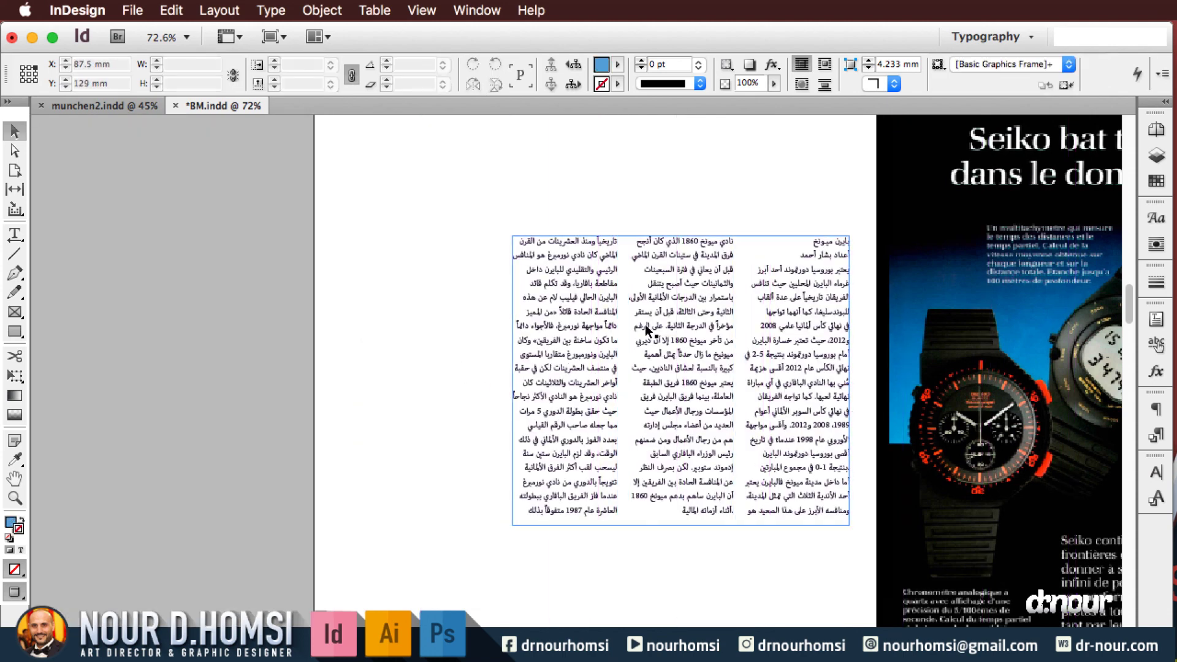
pyautogui.click(698, 378)
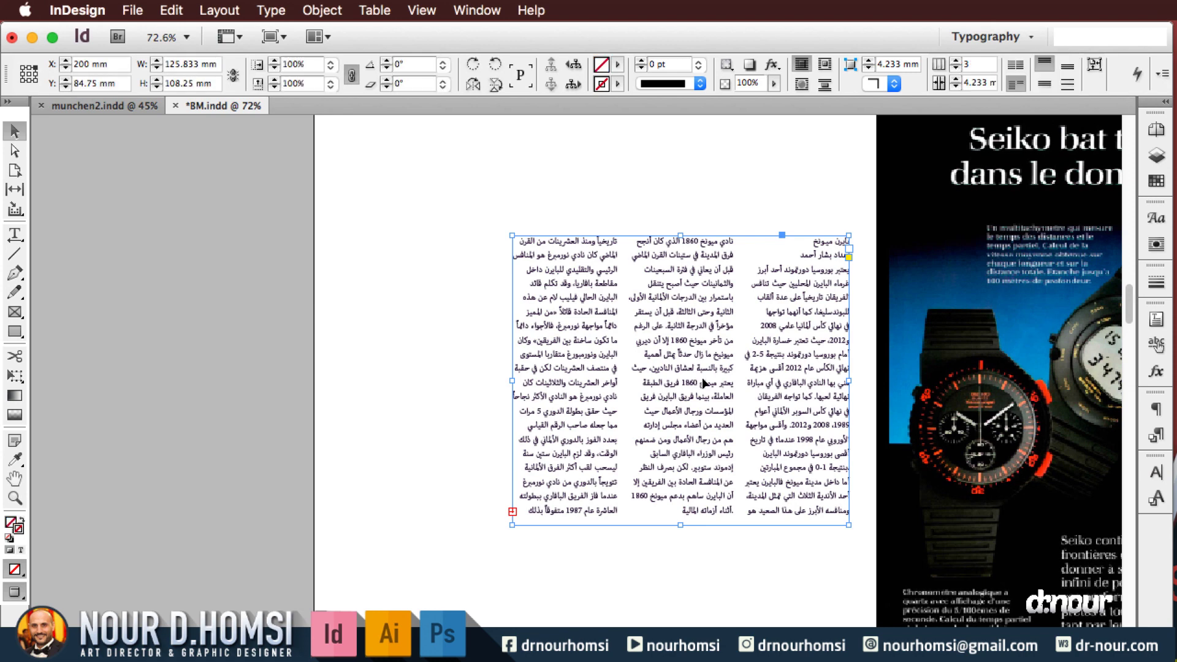
pyautogui.click(315, 11)
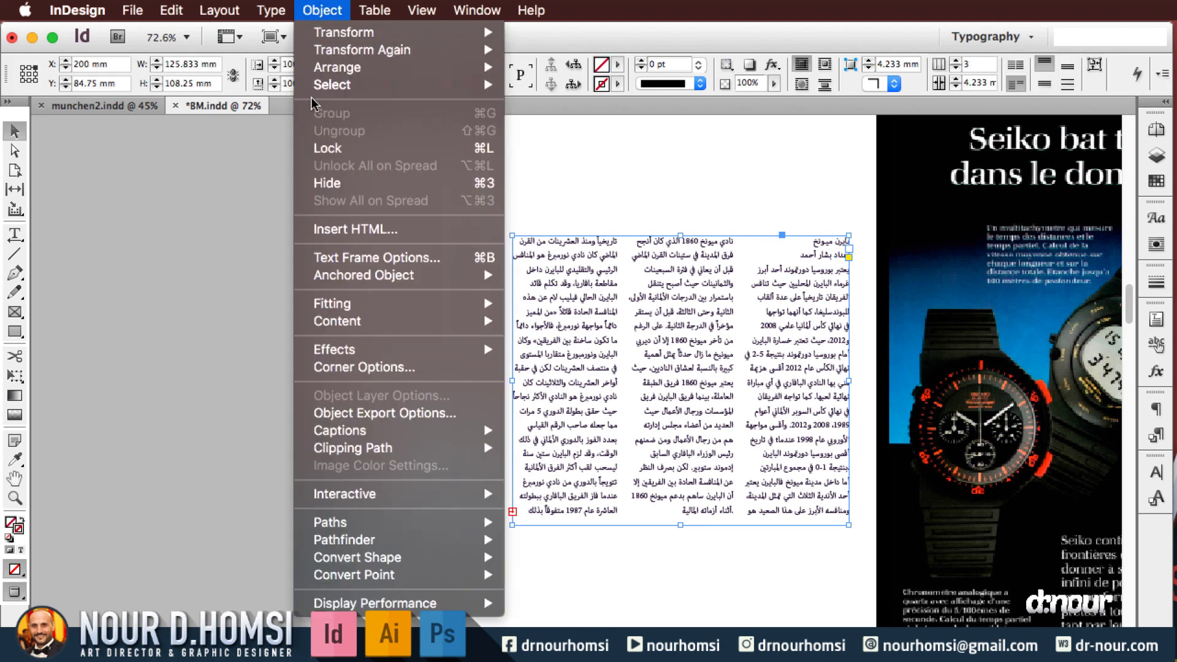
pyautogui.press('super+b')
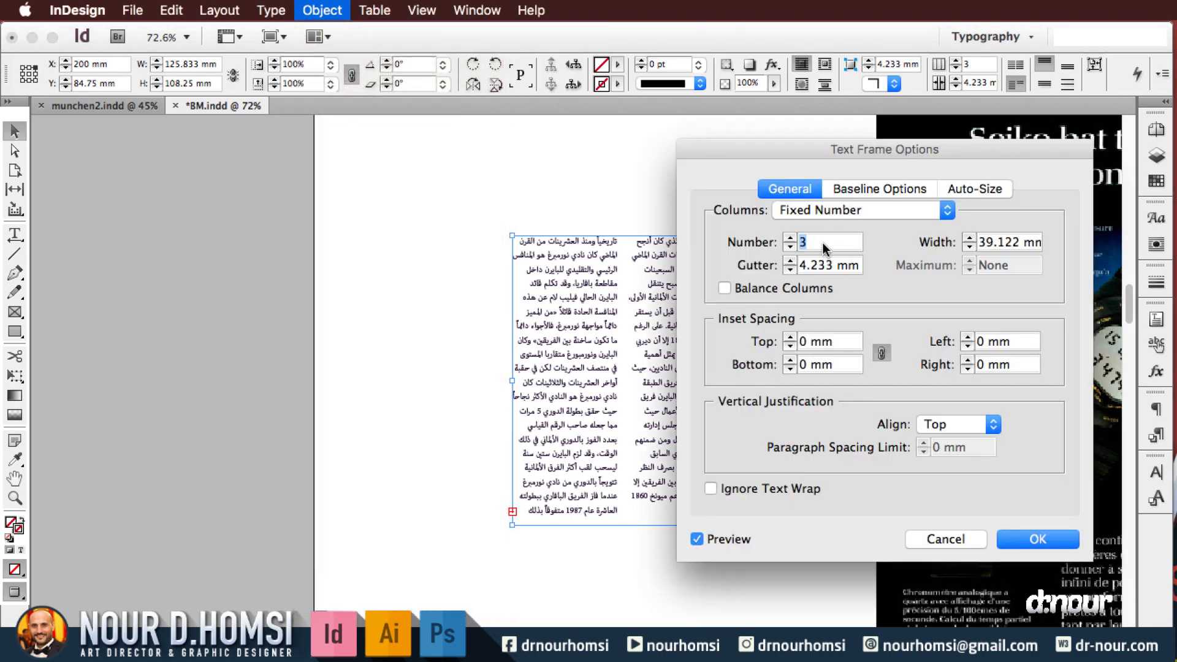
pyautogui.press('Down')
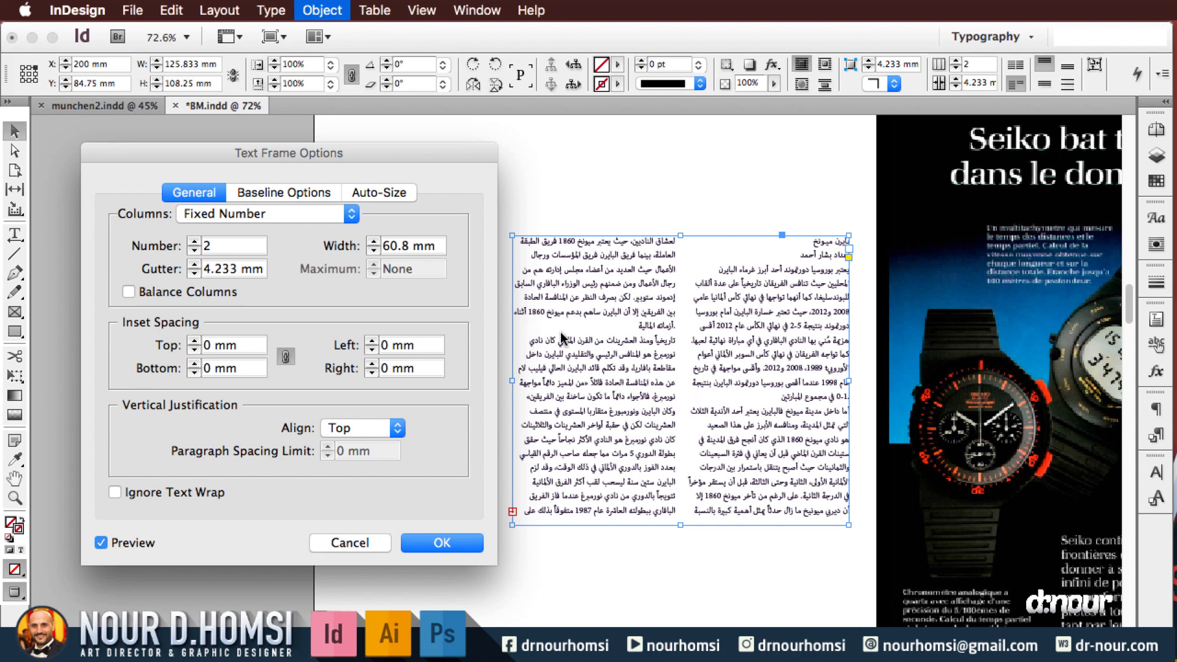
pyautogui.press('Tab')
pyautogui.write('5')
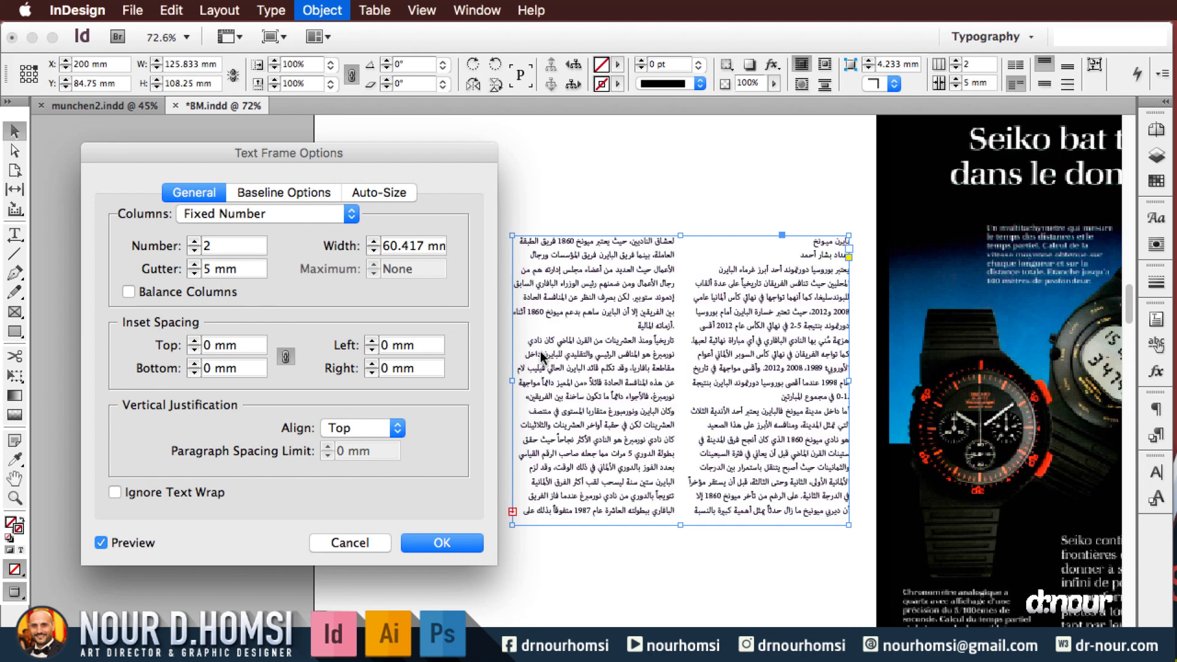
pyautogui.press('Up')
pyautogui.press('Up')
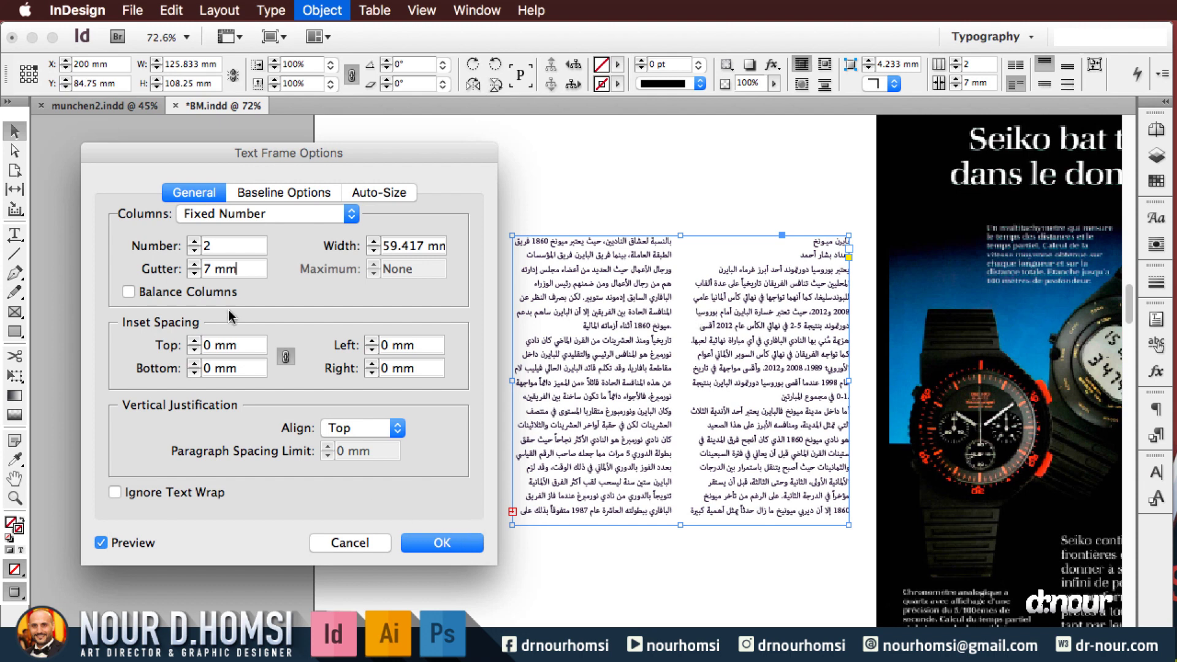
pyautogui.click(442, 543)
# Extend the Bayern Munich frame down to the page's bottom margin and move the Philipp Lahm frame back onto the page beside it
pyautogui.scroll(-5, 674, 345)
pyautogui.moveTo(694, 322); pyautogui.dragTo(678, 574)
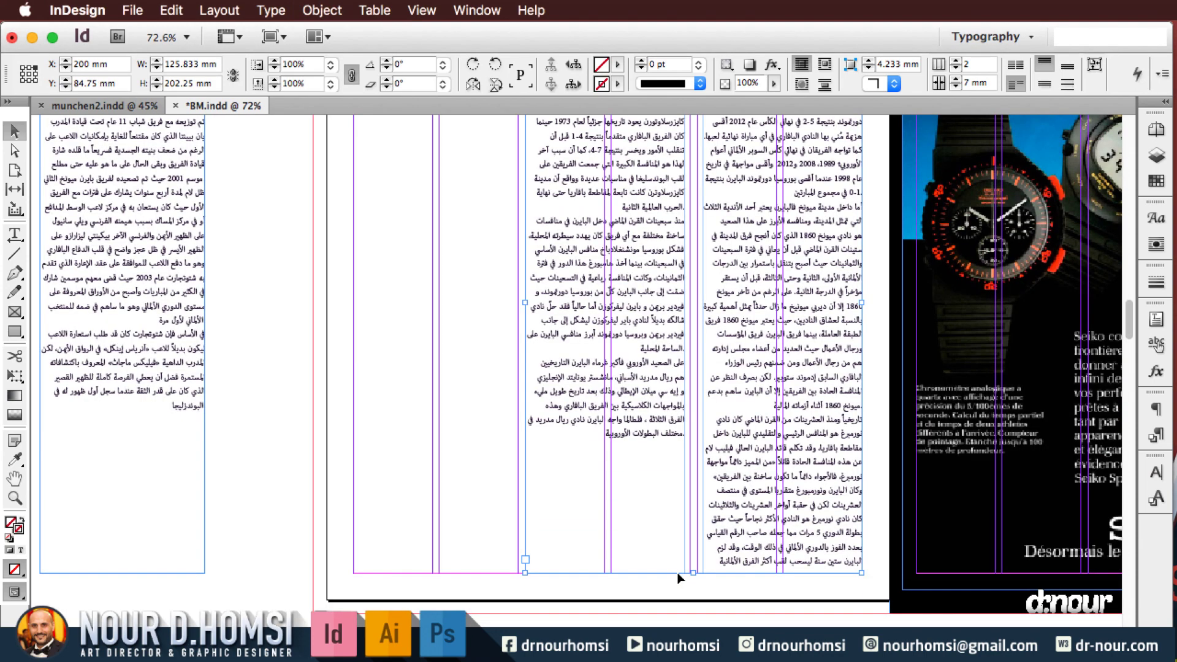
pyautogui.moveTo(158, 282); pyautogui.dragTo(462, 288)
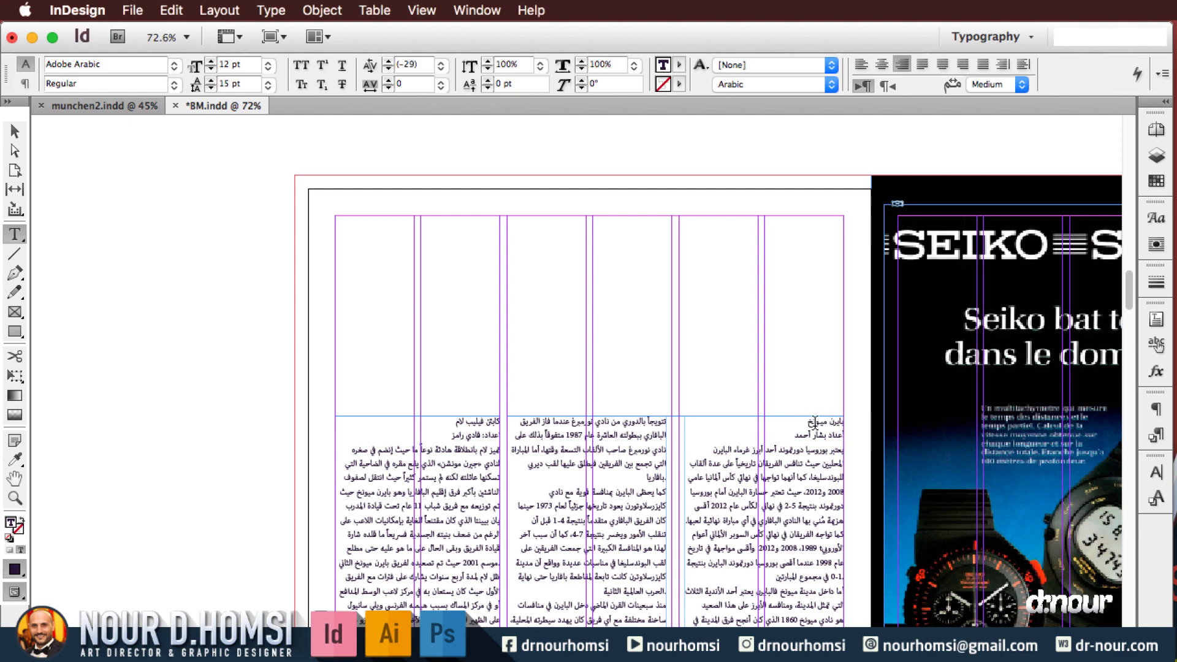
# Move the title بايرن ميونخ out of the article into a new text frame drawn above it, four layout columns wide
pyautogui.tripleClick(815, 425)
pyautogui.press('super+c')
pyautogui.moveTo(844, 215); pyautogui.dragTo(508, 409)
pyautogui.press('super+v')
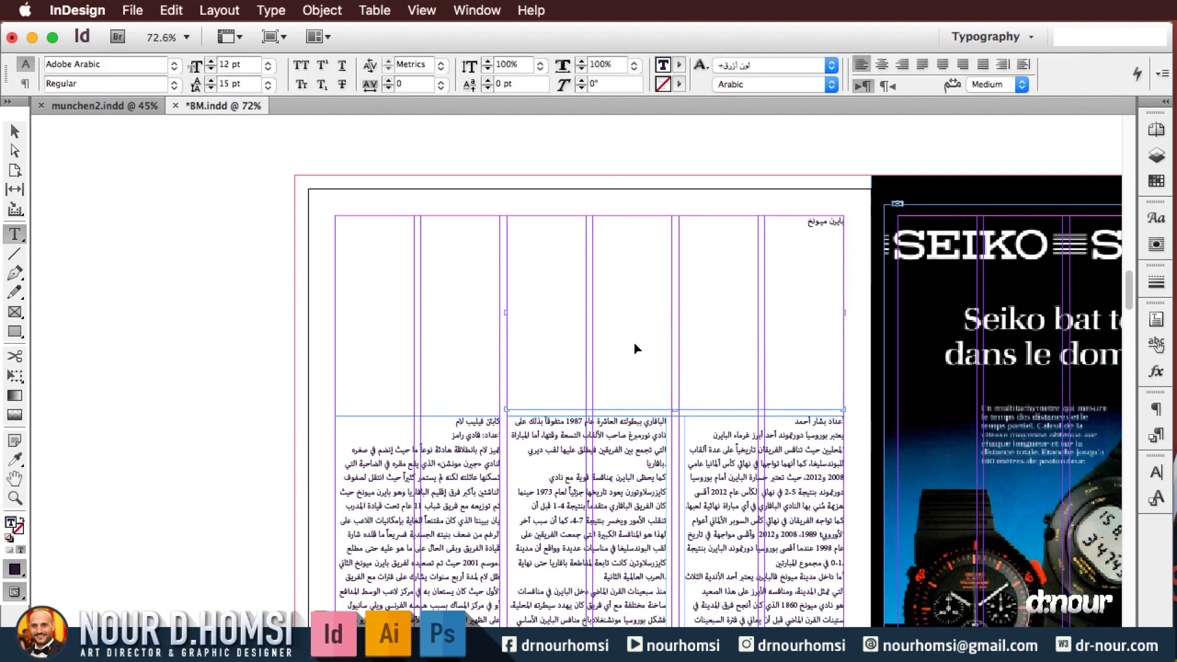
# Set the بايرن ميونخ title in the Lemonada font with the Bold style
pyautogui.press('super+a')
pyautogui.click(116, 63)
pyautogui.write('L')
pyautogui.press('Return')
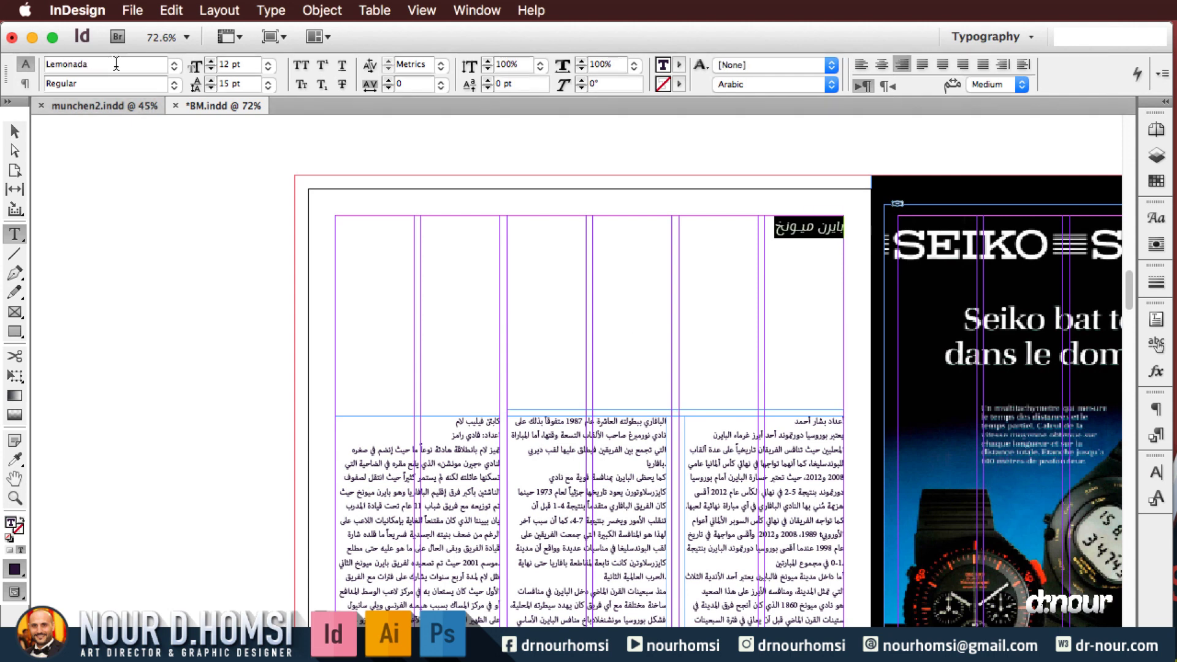
pyautogui.click(174, 84)
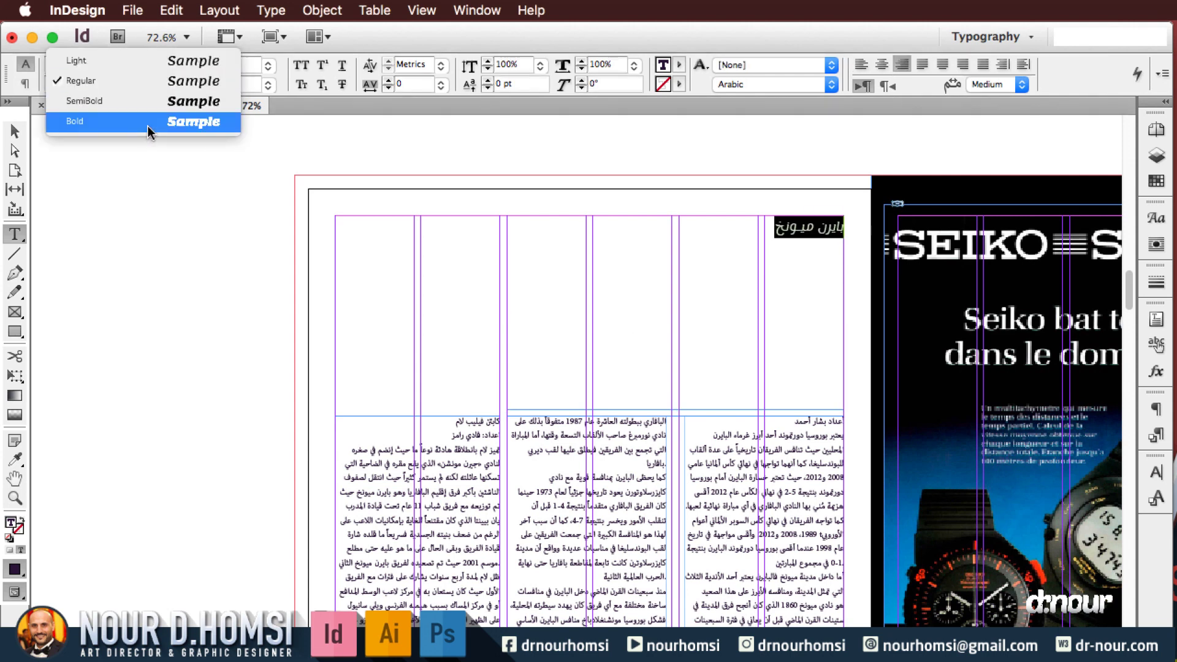
pyautogui.click(147, 123)
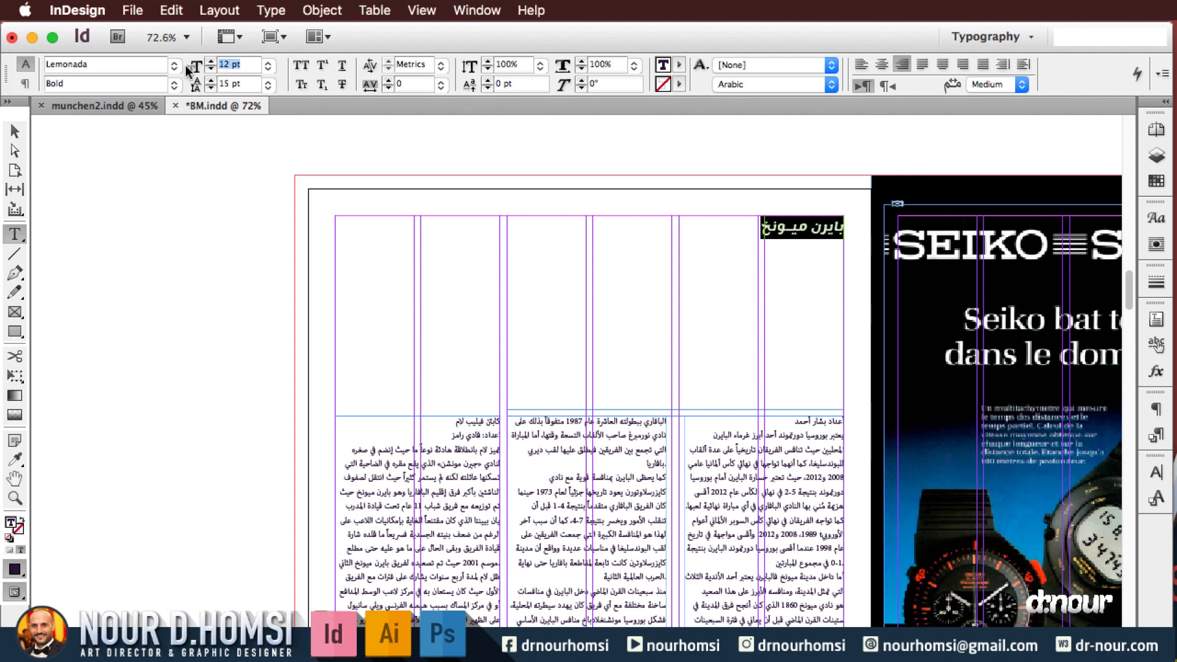
# Set the بايرن ميونخ title's font size to 72 pt and increase its leading so the two lines no longer overlap
pyautogui.click(268, 65)
pyautogui.click(254, 336)
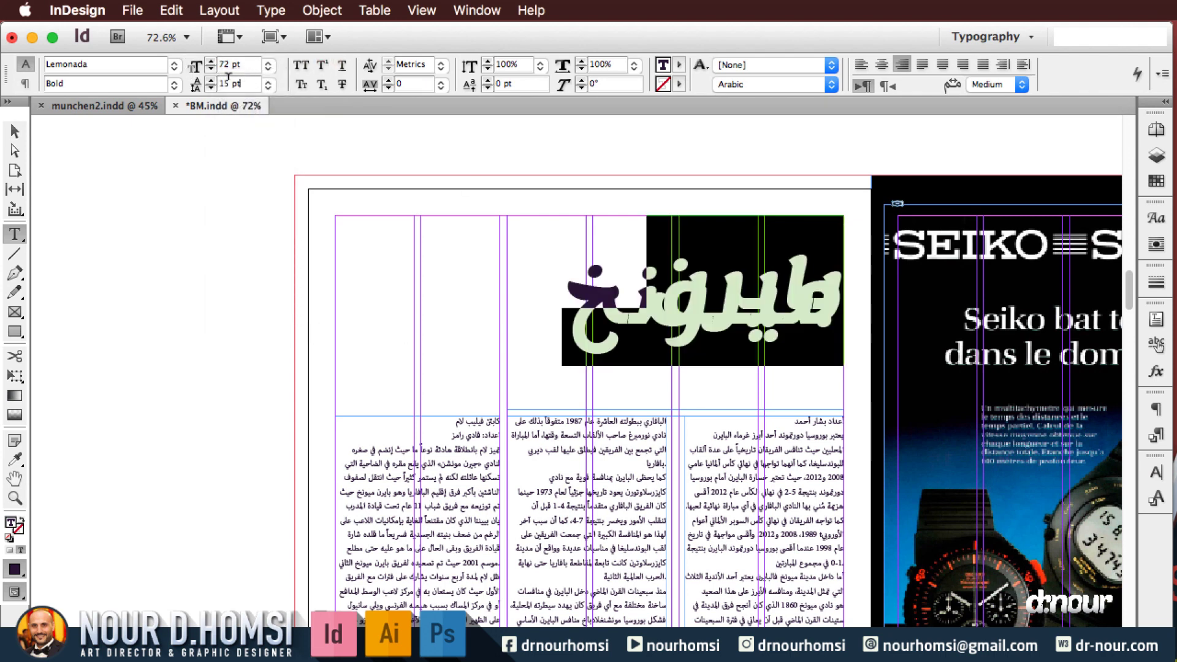
pyautogui.click(268, 85)
pyautogui.click(241, 100)
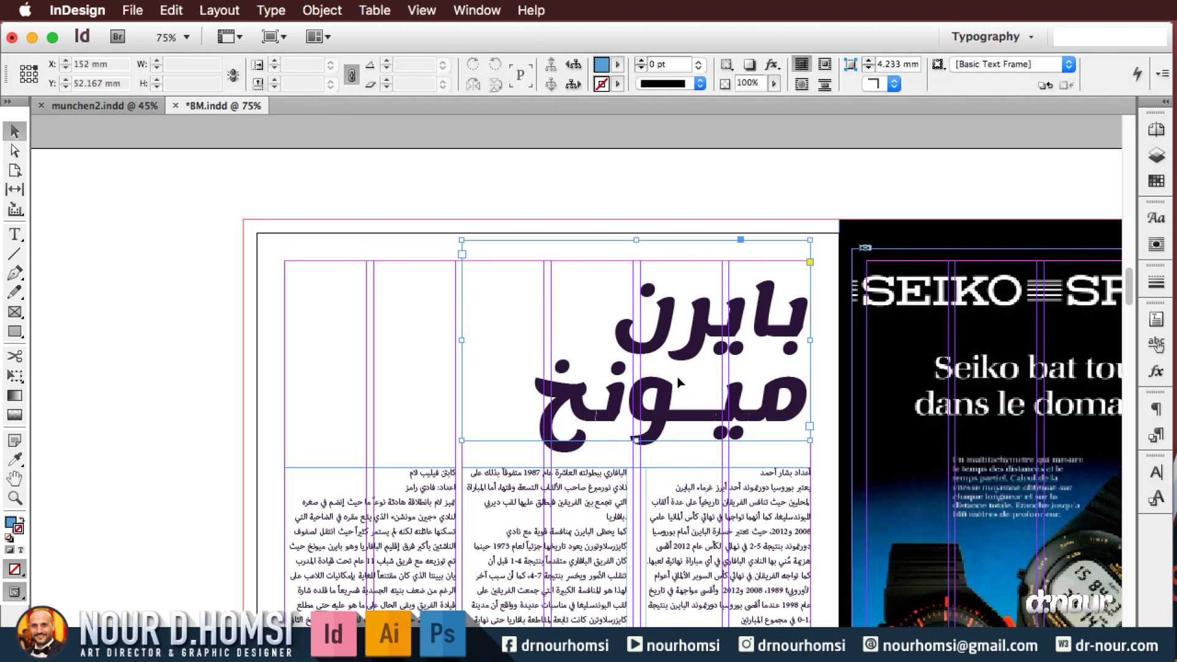
# Shift the title frame inward to X 192.5 mm and narrow it to 118.333 mm so its far edge meets the column guide
pyautogui.hotkey('shift', 'Left')
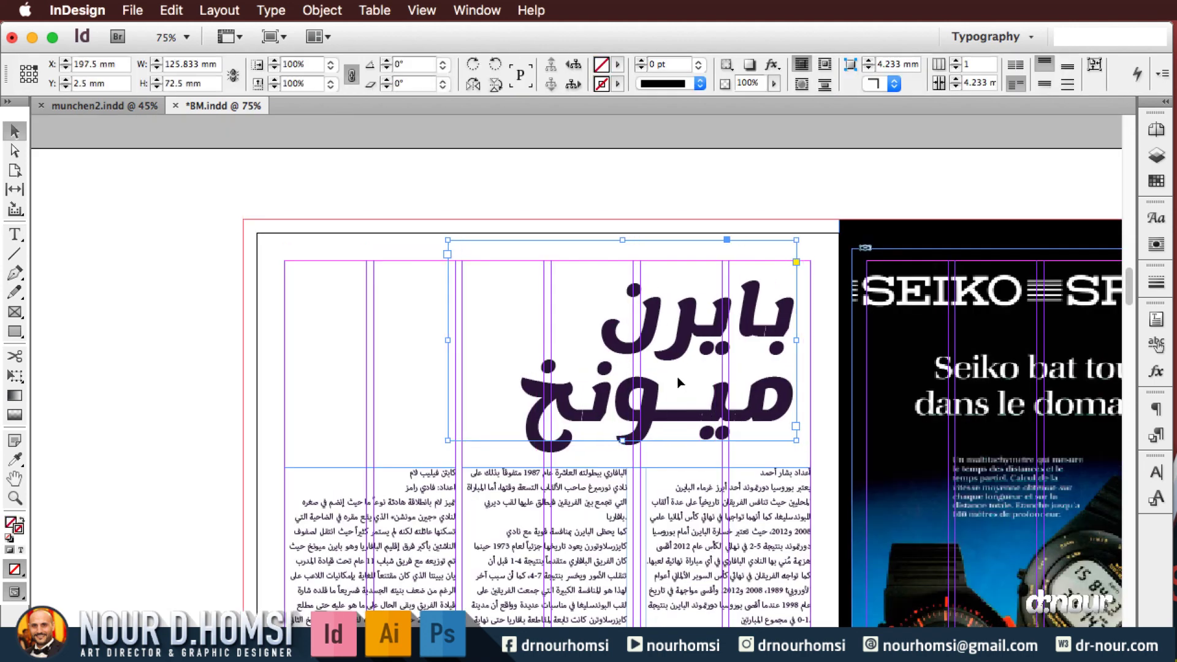
pyautogui.hotkey('shift', 'Left')
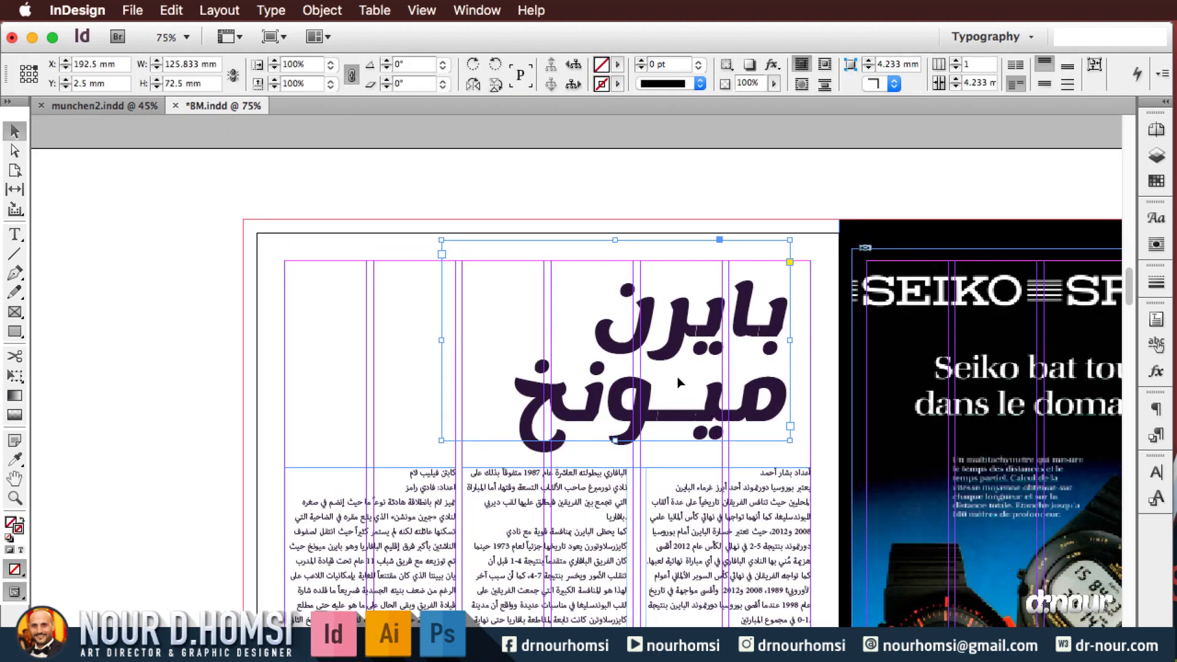
pyautogui.moveTo(444, 341); pyautogui.dragTo(462, 341)
pyautogui.moveTo(626, 240); pyautogui.dragTo(613, 260)
pyautogui.press('super+z')
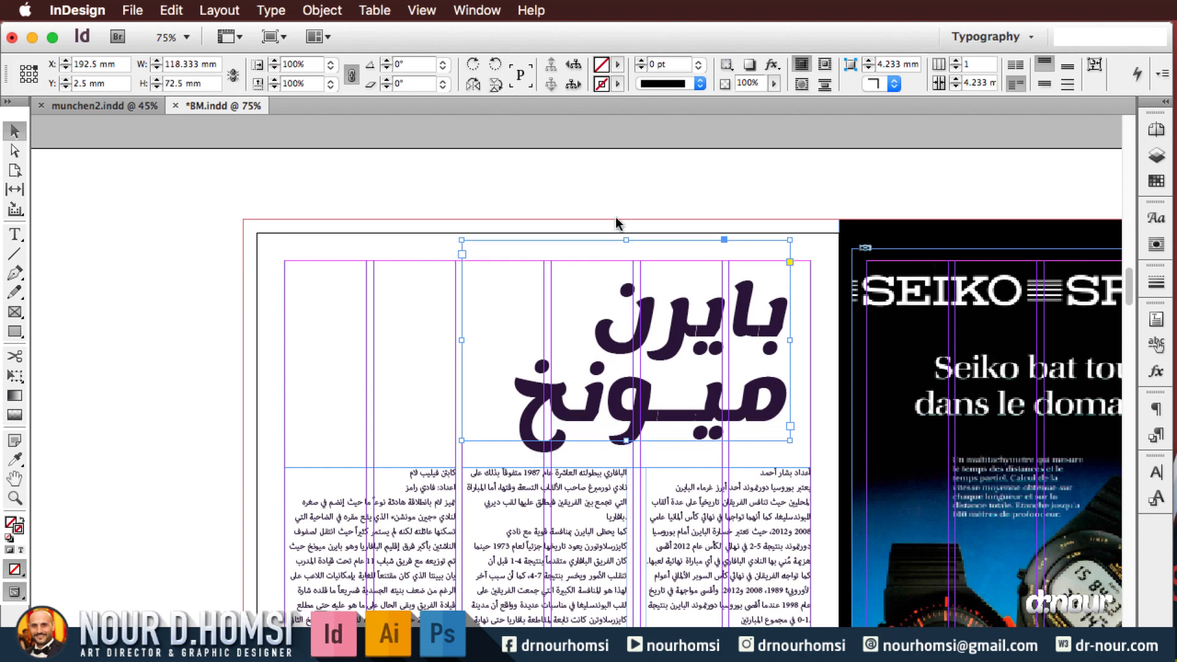
# Draw an empty graphics frame about 210 × 82 mm across the full page width, from the page's top edge to just above the articles
pyautogui.click(618, 217)
pyautogui.moveTo(621, 219); pyautogui.dragTo(637, 141)
pyautogui.press('w')
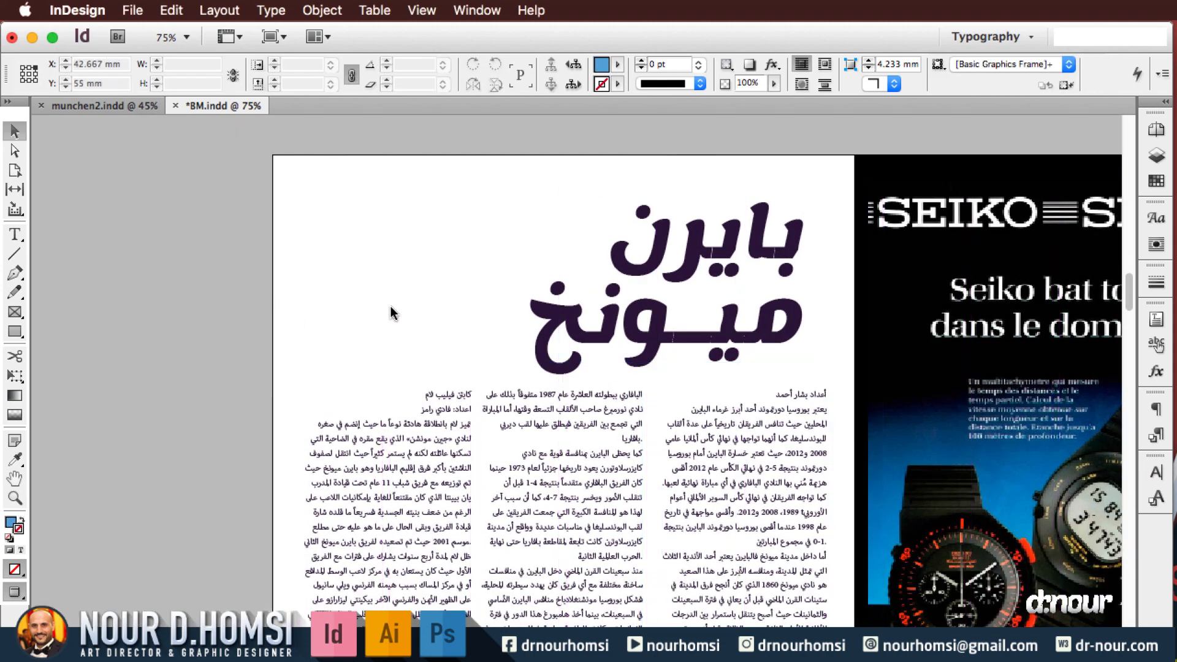
pyautogui.press('f')
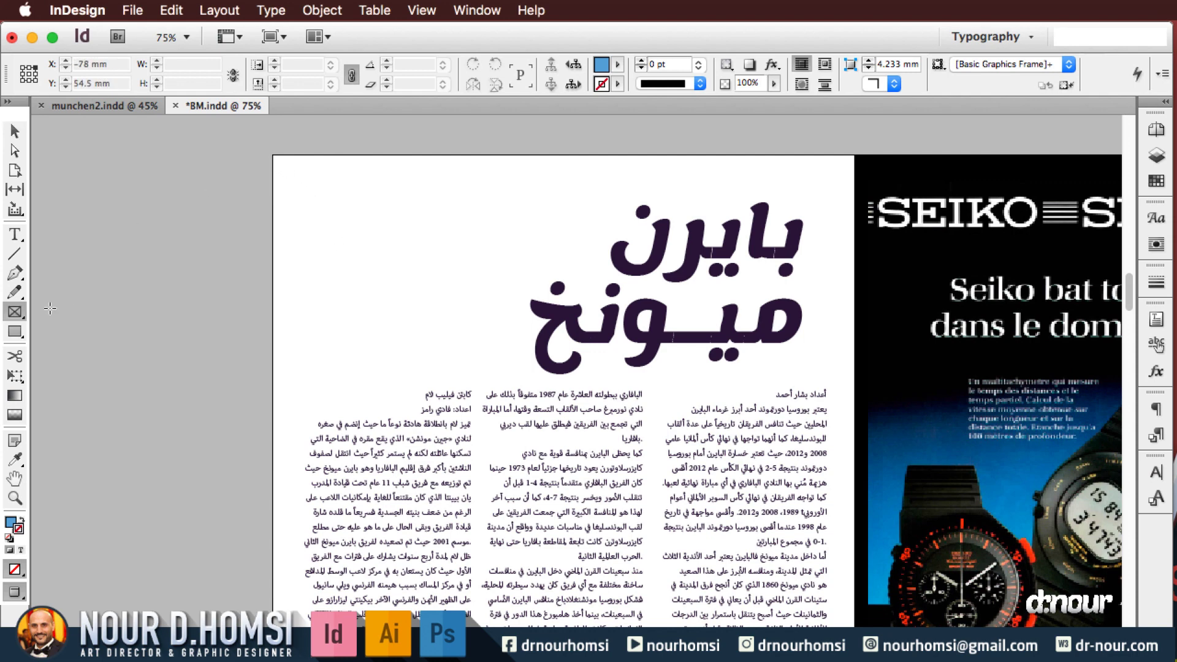
pyautogui.moveTo(272, 155); pyautogui.dragTo(857, 384)
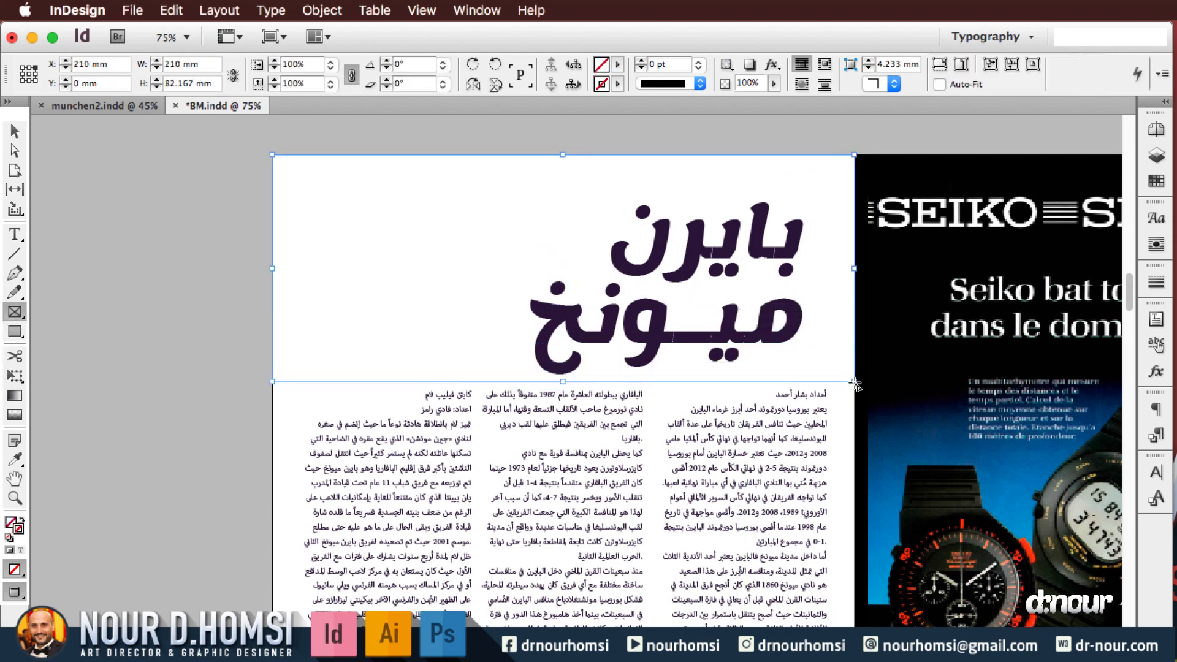
# Place about page.jpg from the 03-About folder in the new frame and fill the frame proportionally
pyautogui.click(132, 10)
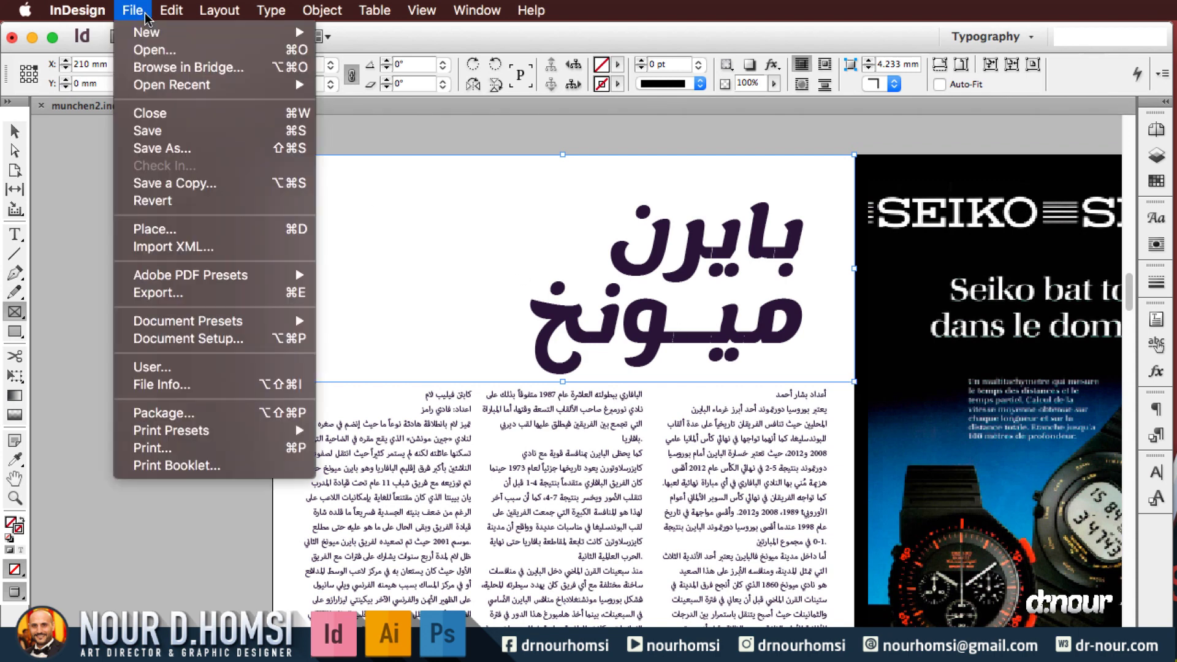
pyautogui.click(155, 229)
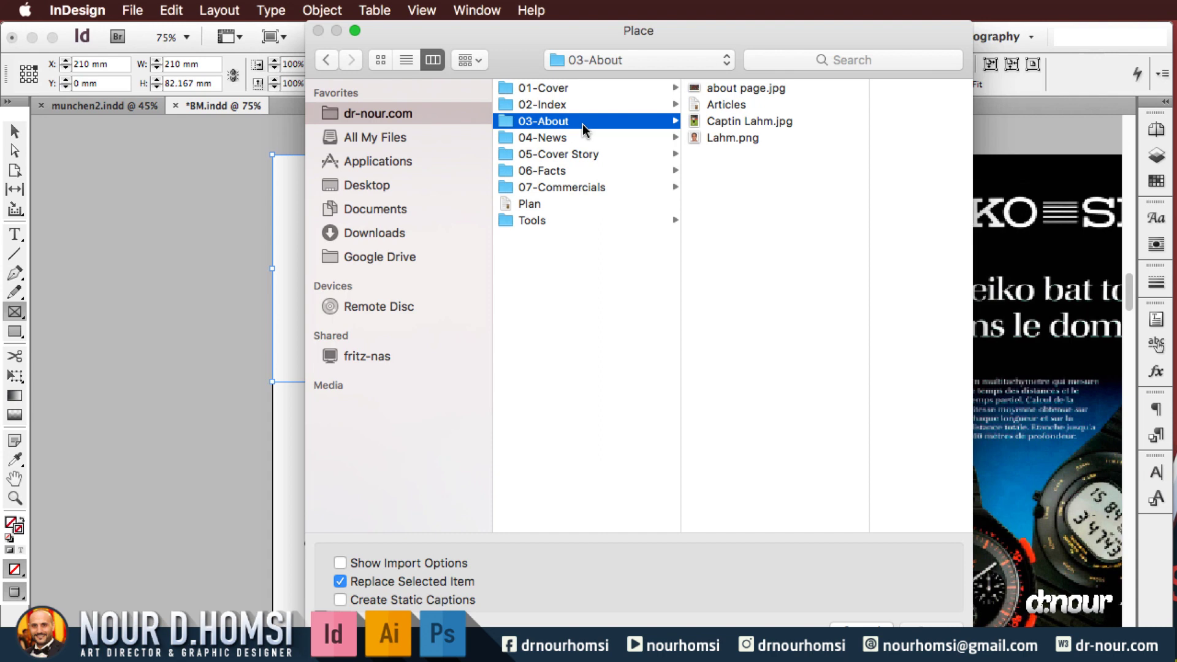
pyautogui.click(710, 87)
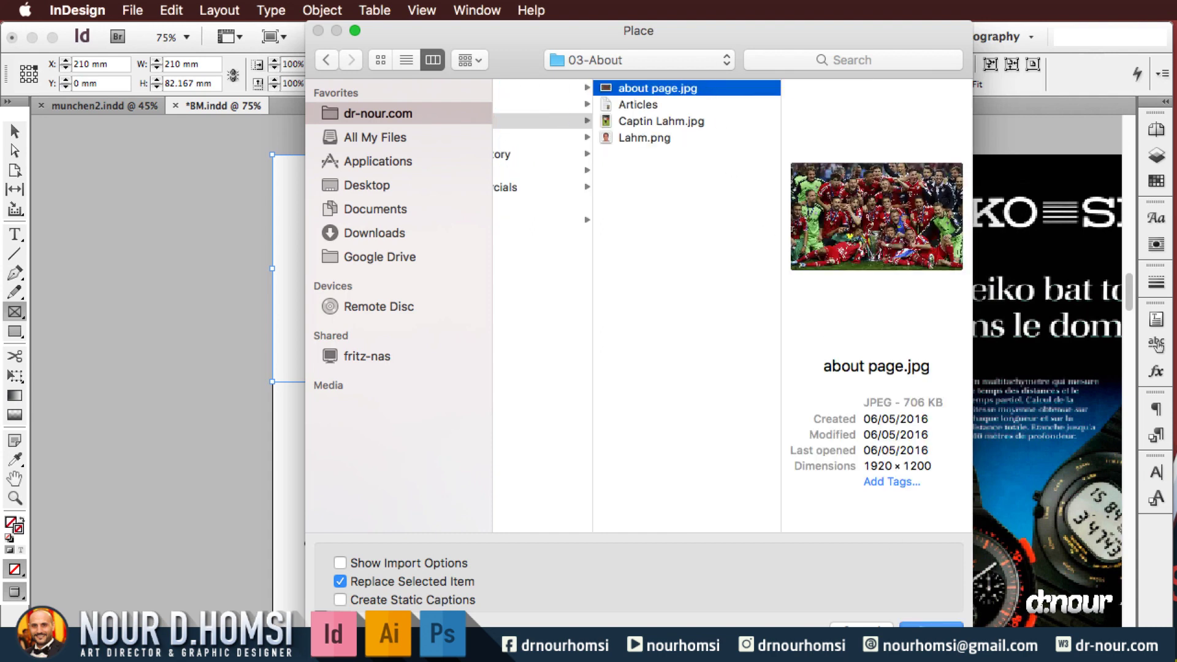
pyautogui.click(931, 624)
pyautogui.click(940, 65)
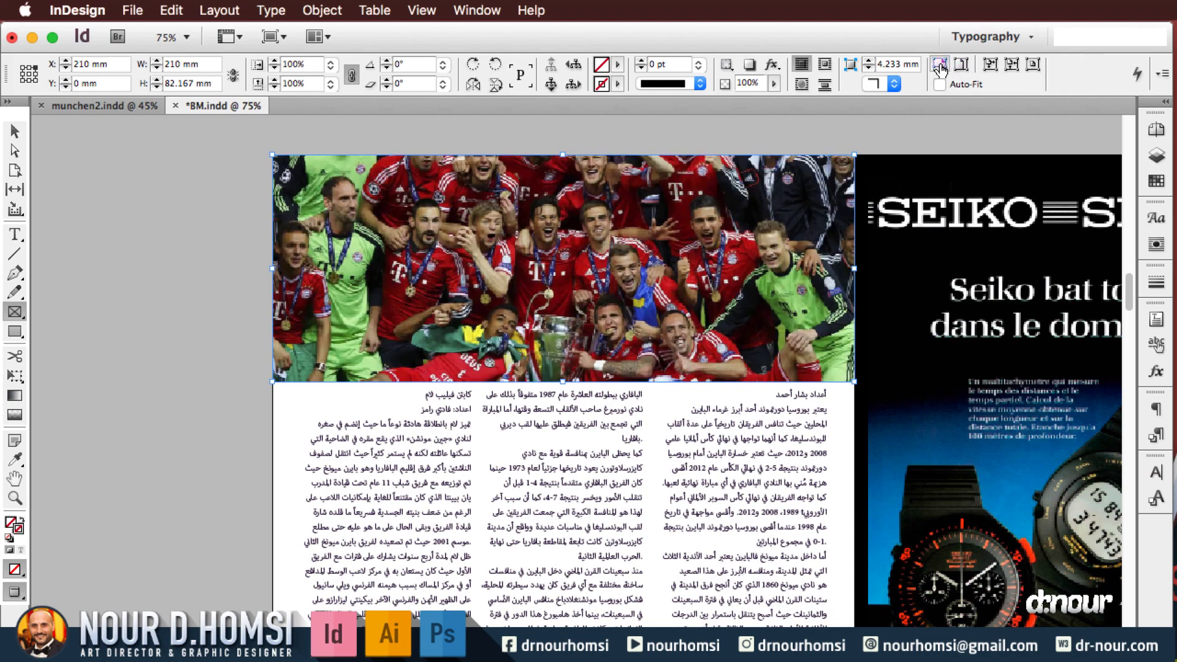
# Send the team photo to the back, behind the بايرن ميونخ title
pyautogui.press('v')
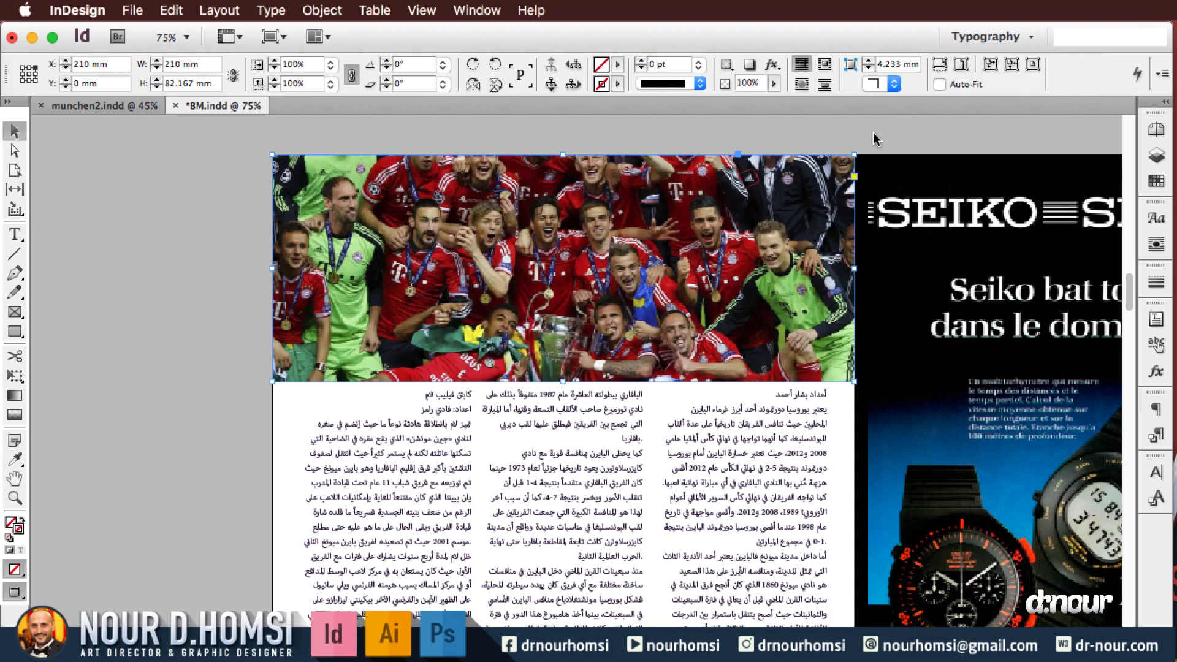
pyautogui.rightClick(323, 188)
pyautogui.moveTo(409, 355)
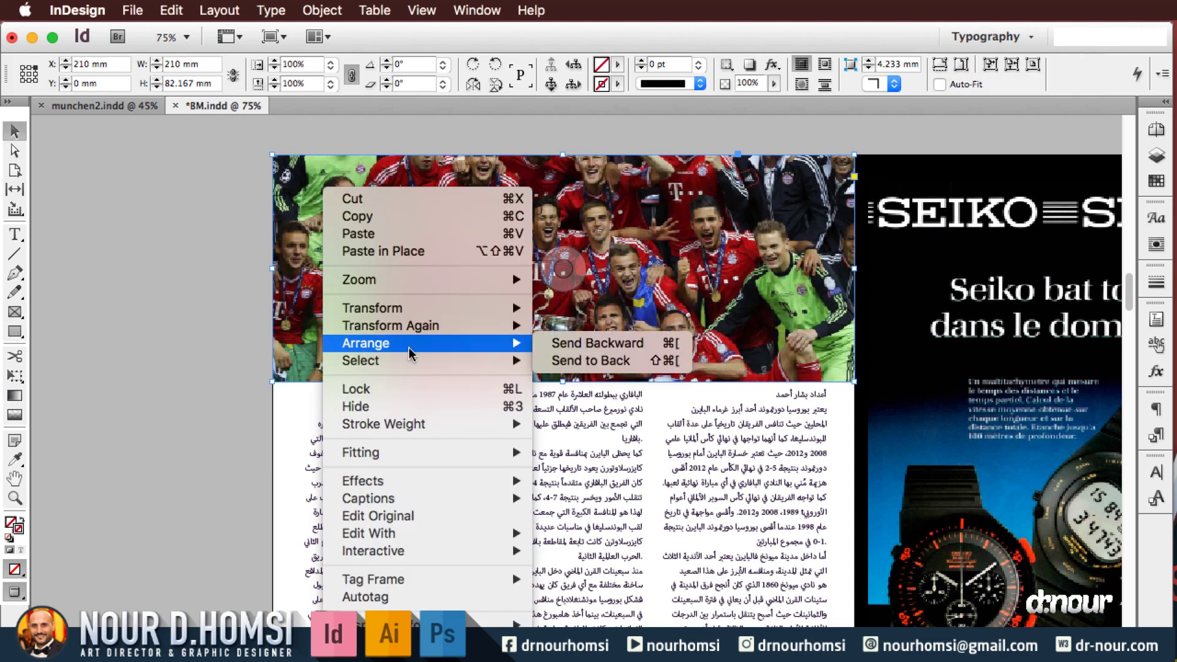
pyautogui.click(586, 360)
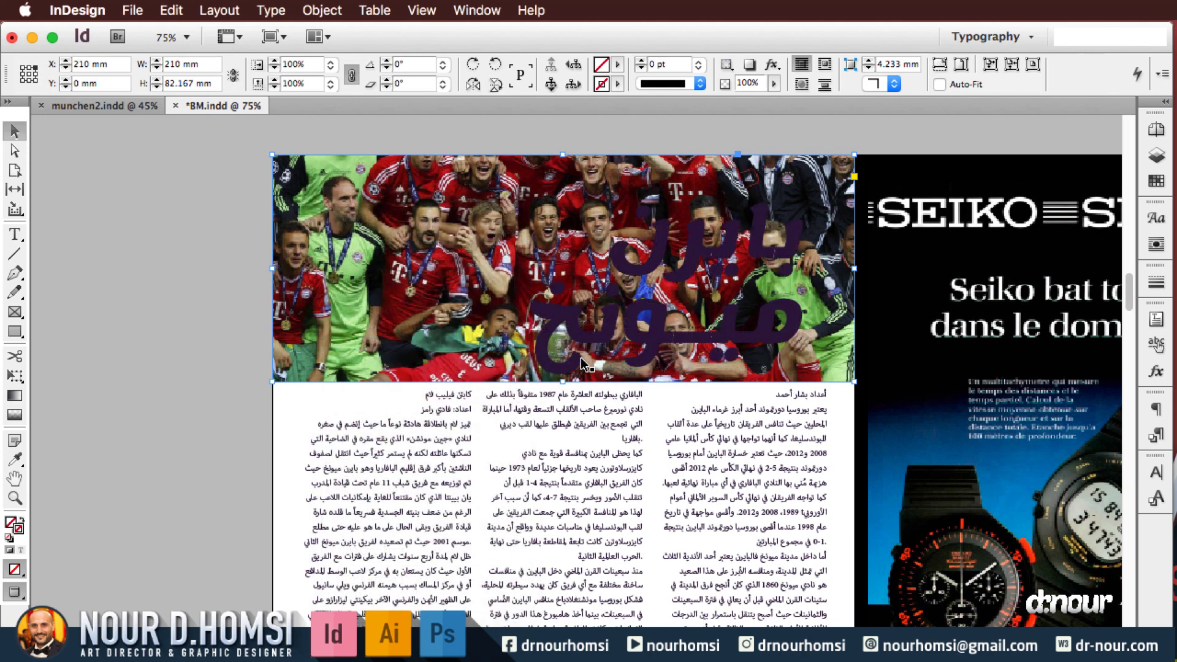
# Apply the [Paper] swatch to the text of the بايرن ميونخ title
pyautogui.click(661, 276)
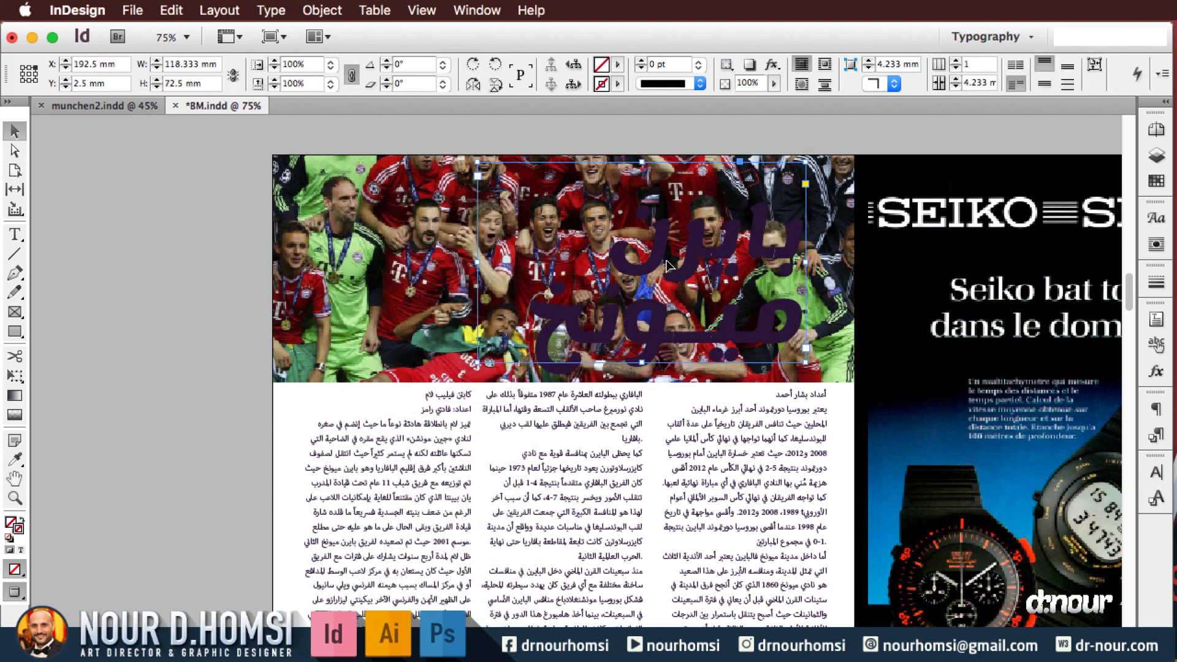
pyautogui.click(1156, 180)
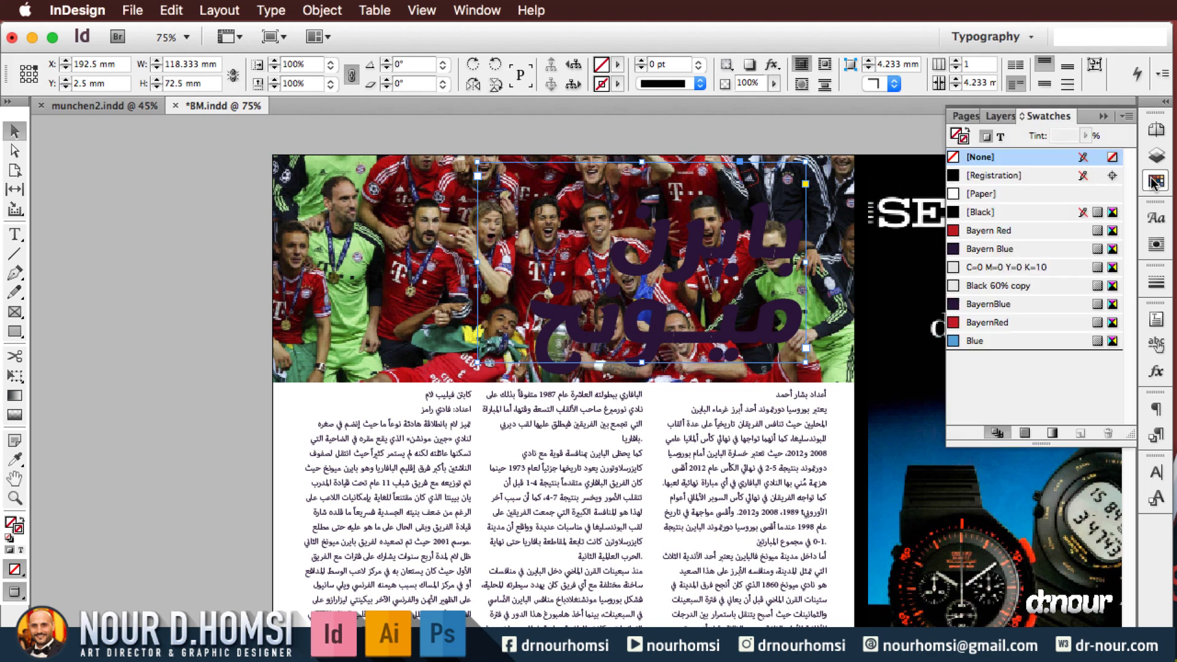
pyautogui.click(1000, 137)
pyautogui.click(981, 194)
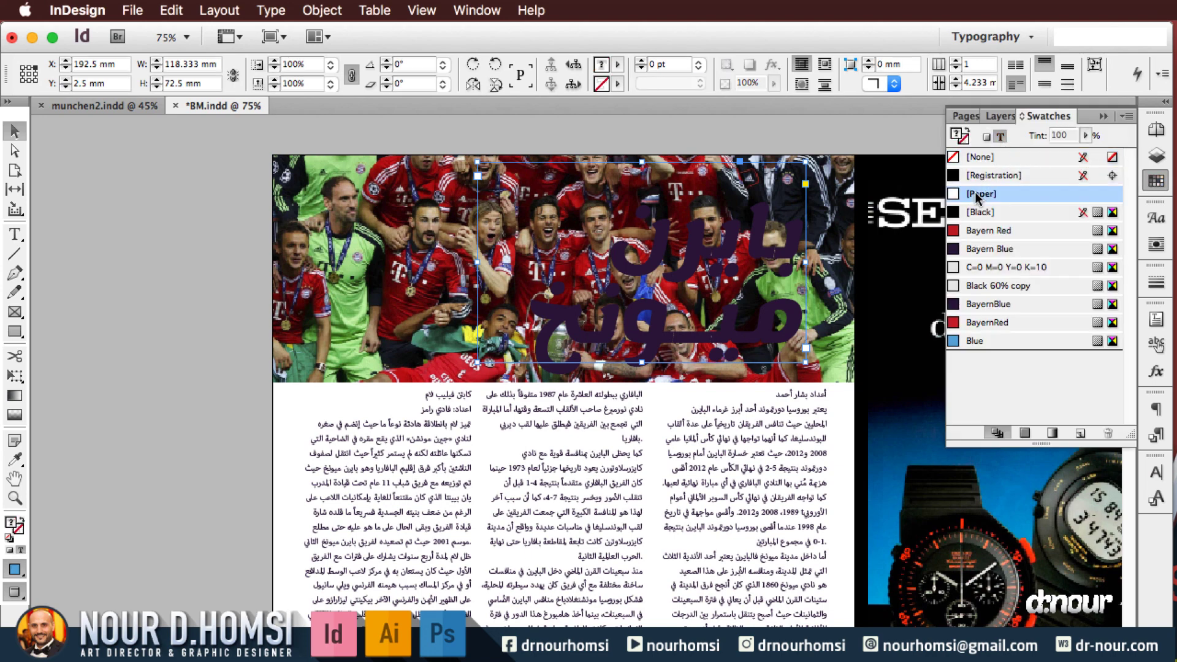
pyautogui.click(837, 145)
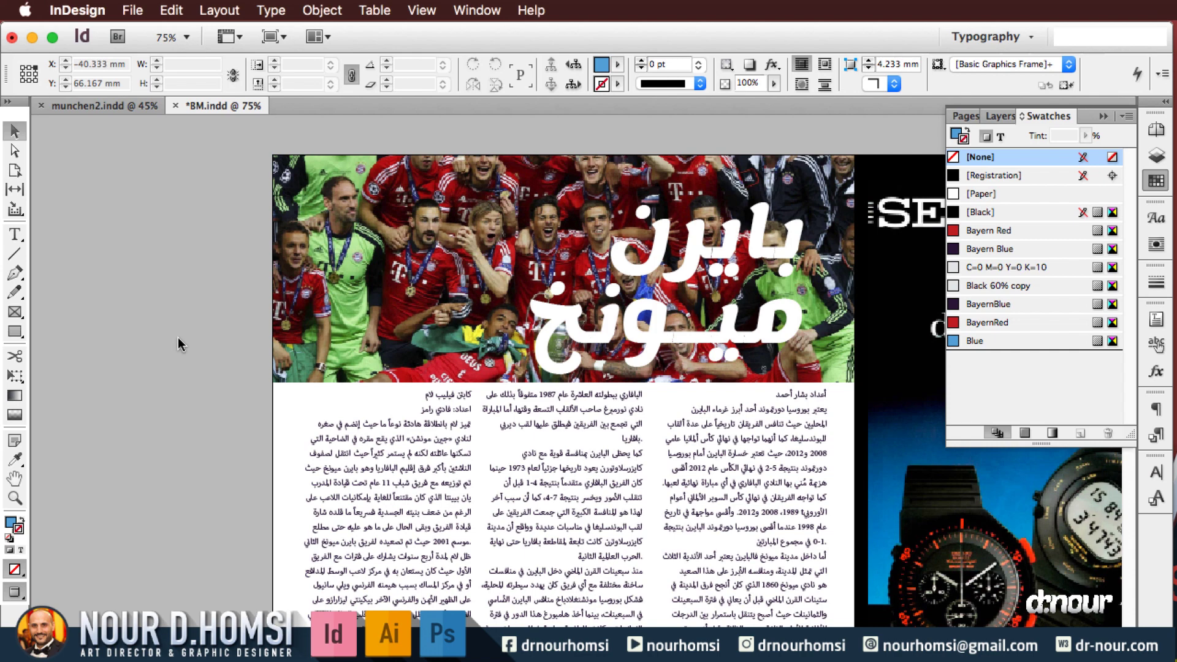
# Delete the team photo frame and apply the [Black] swatch to the title text
pyautogui.click(321, 314)
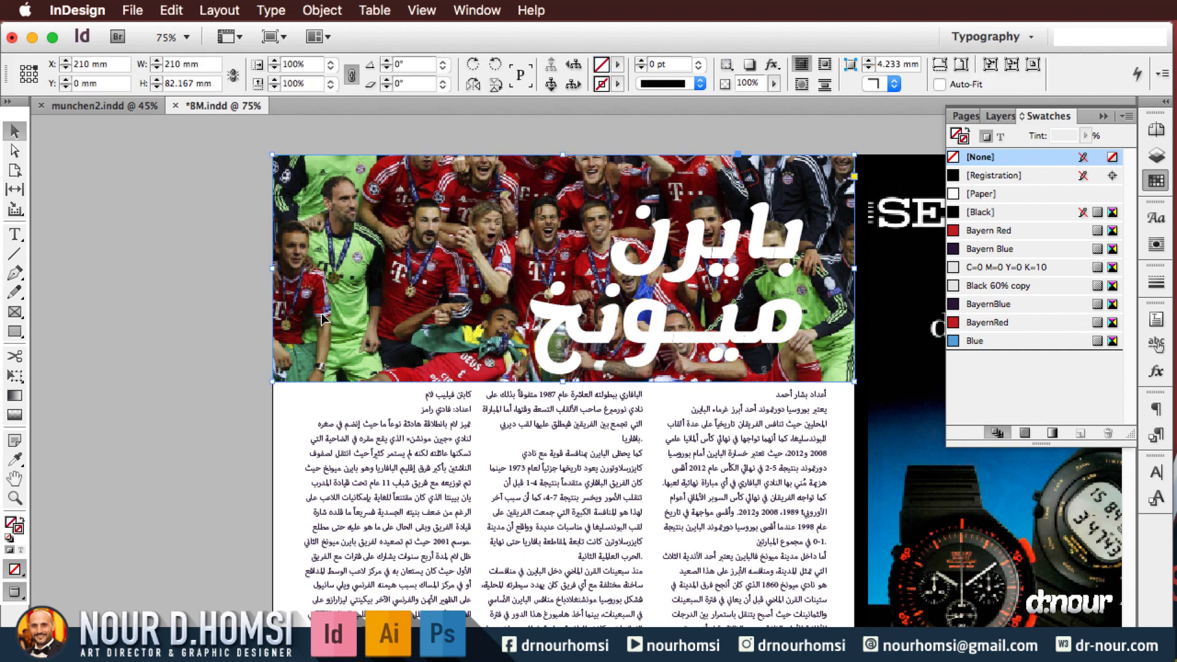
pyautogui.press('Delete')
pyautogui.click(675, 266)
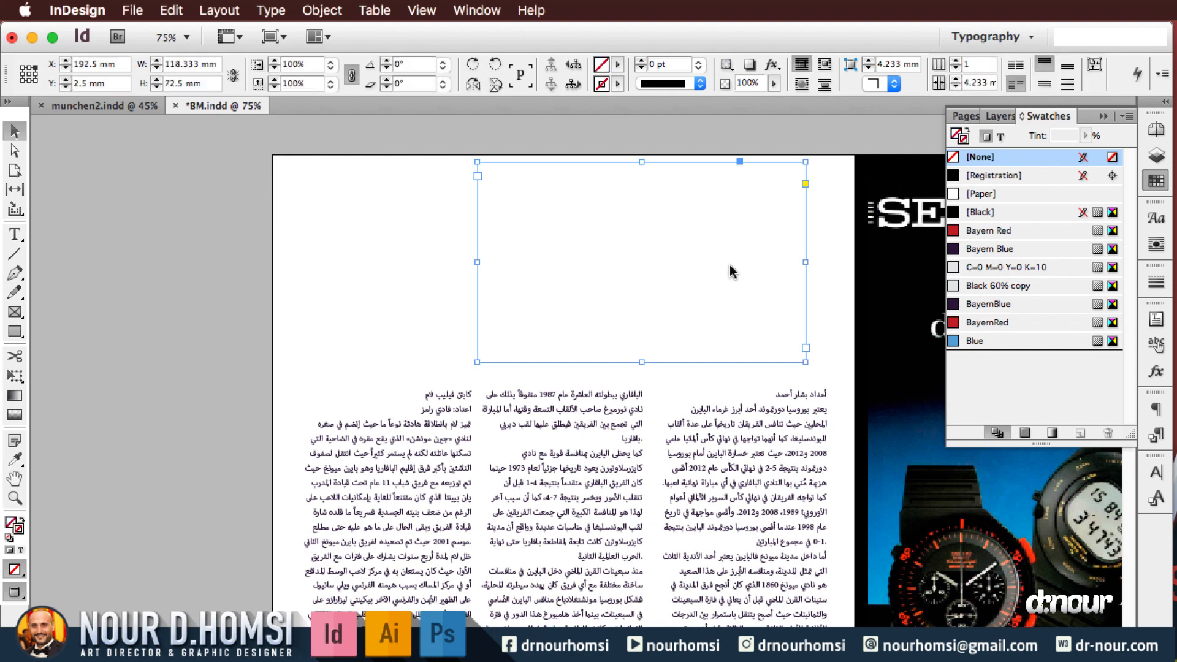
pyautogui.click(1000, 136)
pyautogui.click(981, 212)
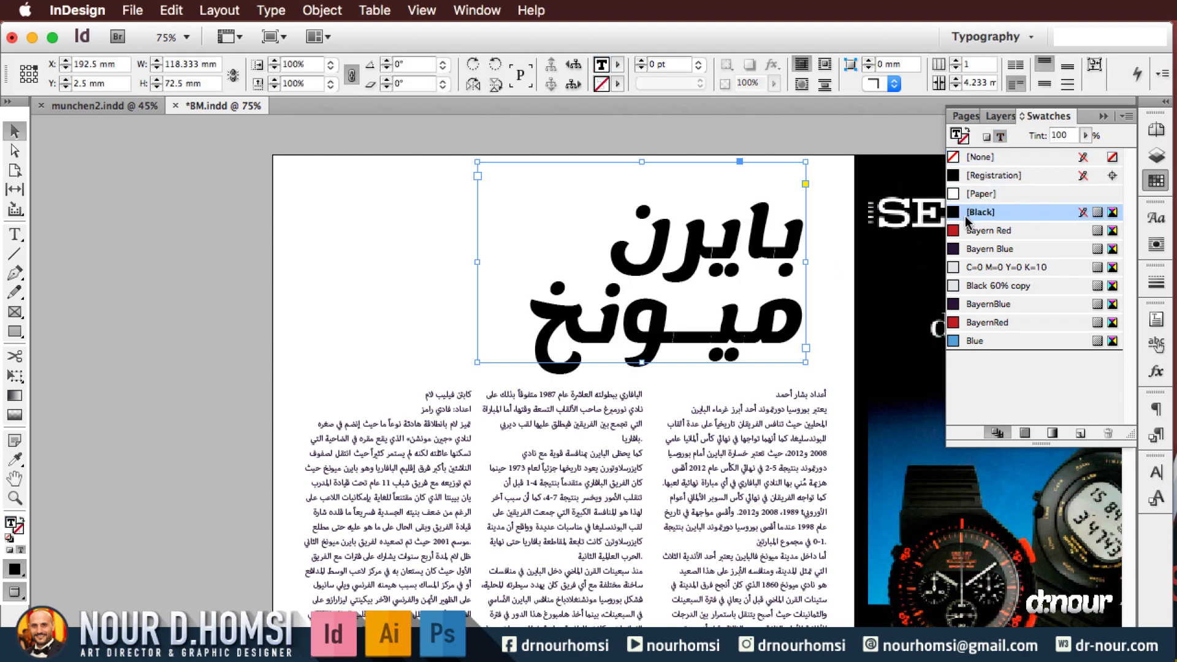
pyautogui.press('super+shift+a')
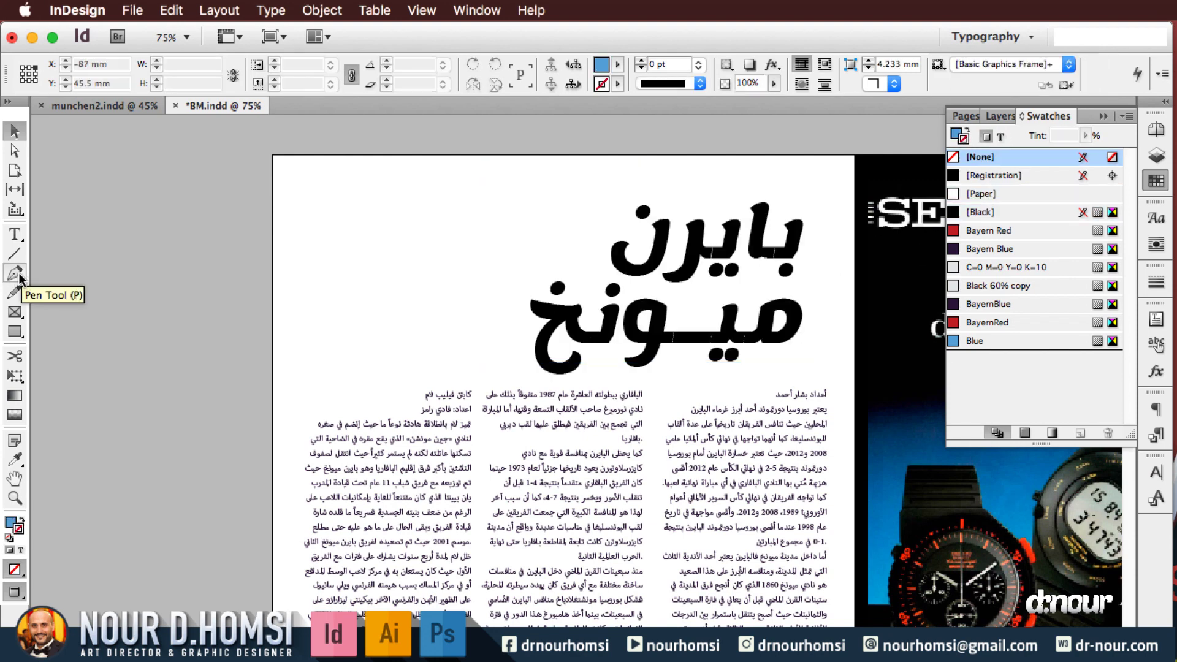
# With the Pen tool, draw a closed shape about 152 × 310 mm over the Philipp Lahm column out to the bleed, with a diagonal edge beside the title
pyautogui.click(15, 274)
pyautogui.press('w')
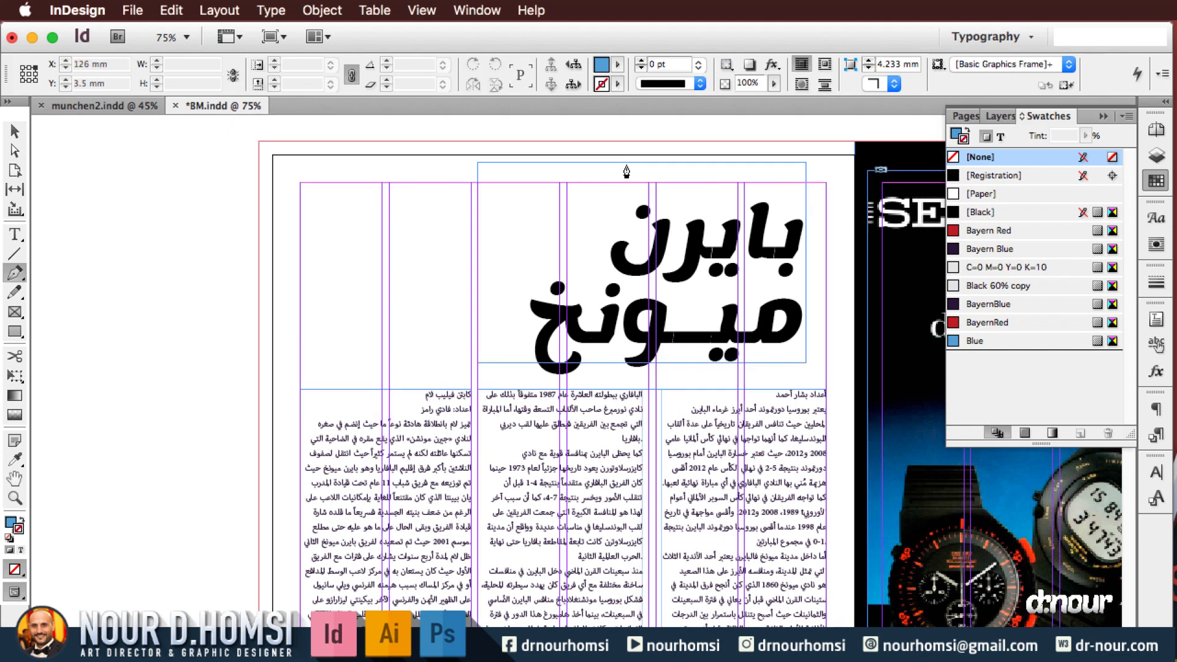
pyautogui.click(673, 142)
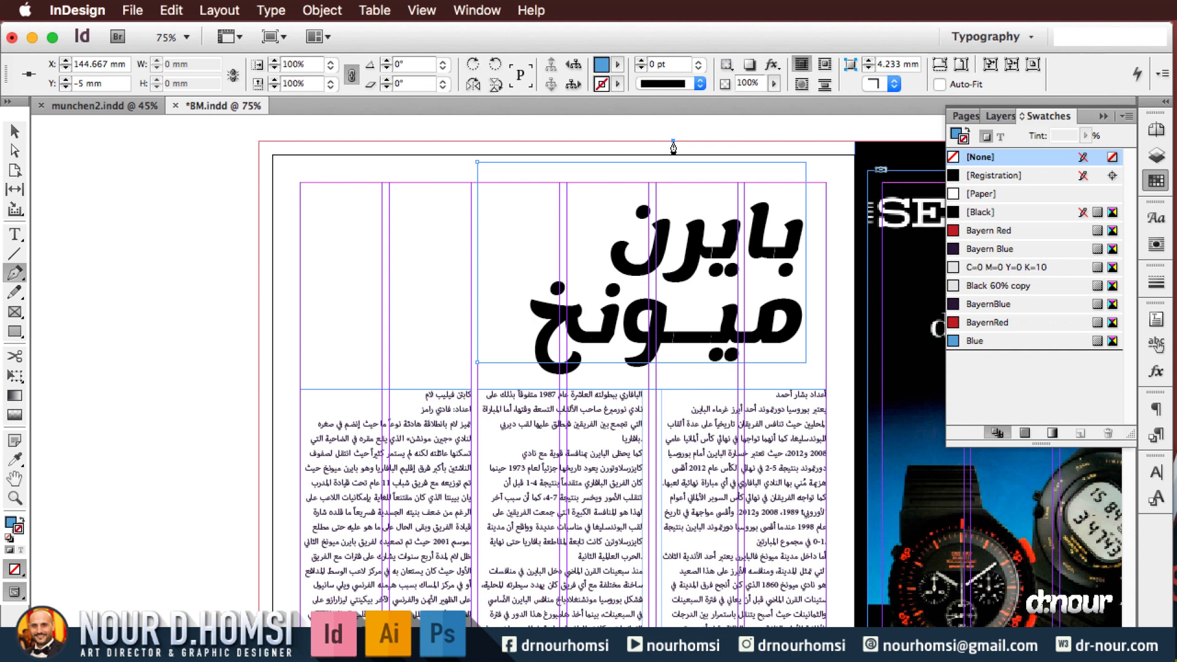
pyautogui.press('super+z')
pyautogui.click(681, 134)
pyautogui.click(477, 336)
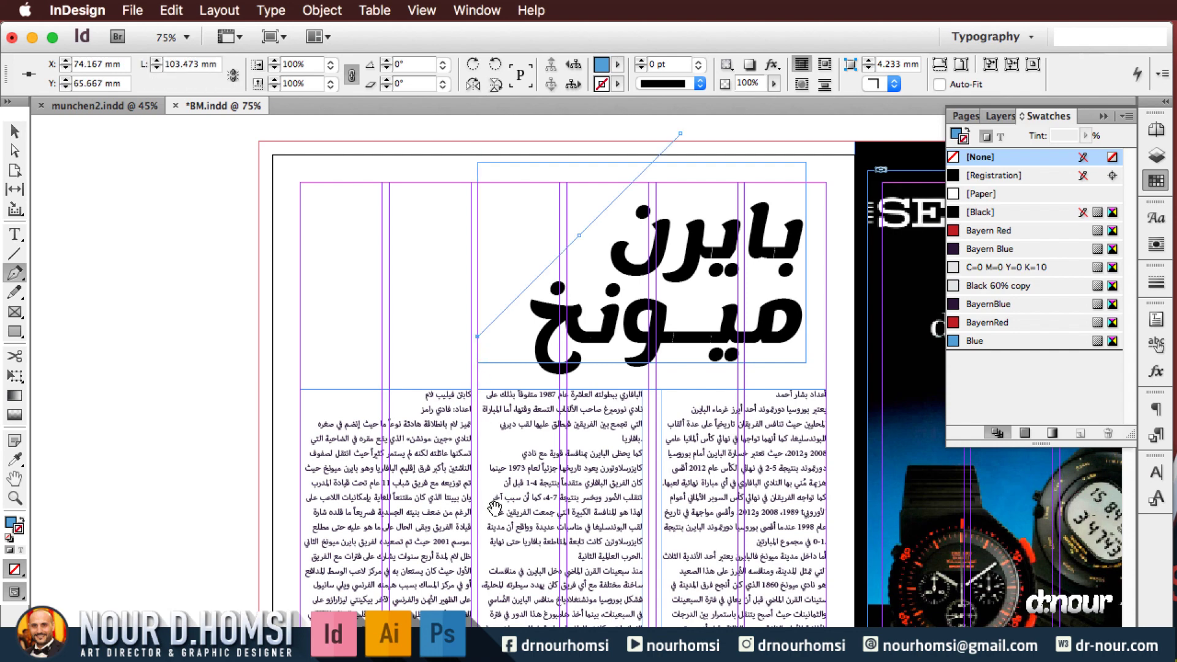
pyautogui.scroll(-15, 494, 507)
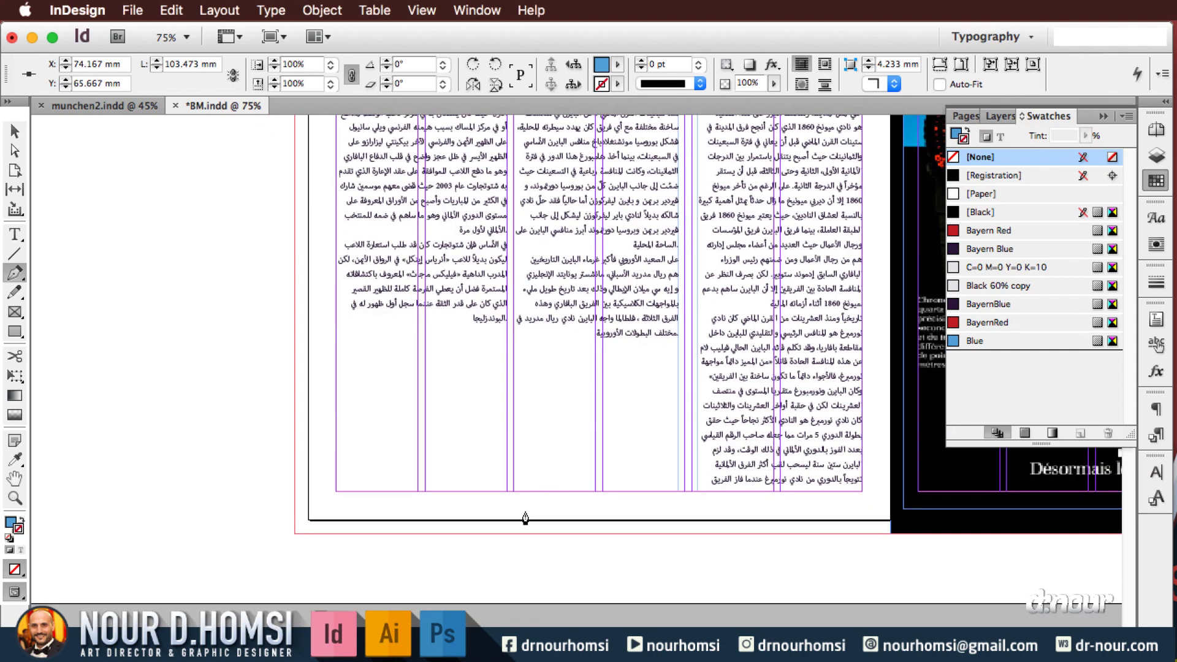
pyautogui.click(513, 534)
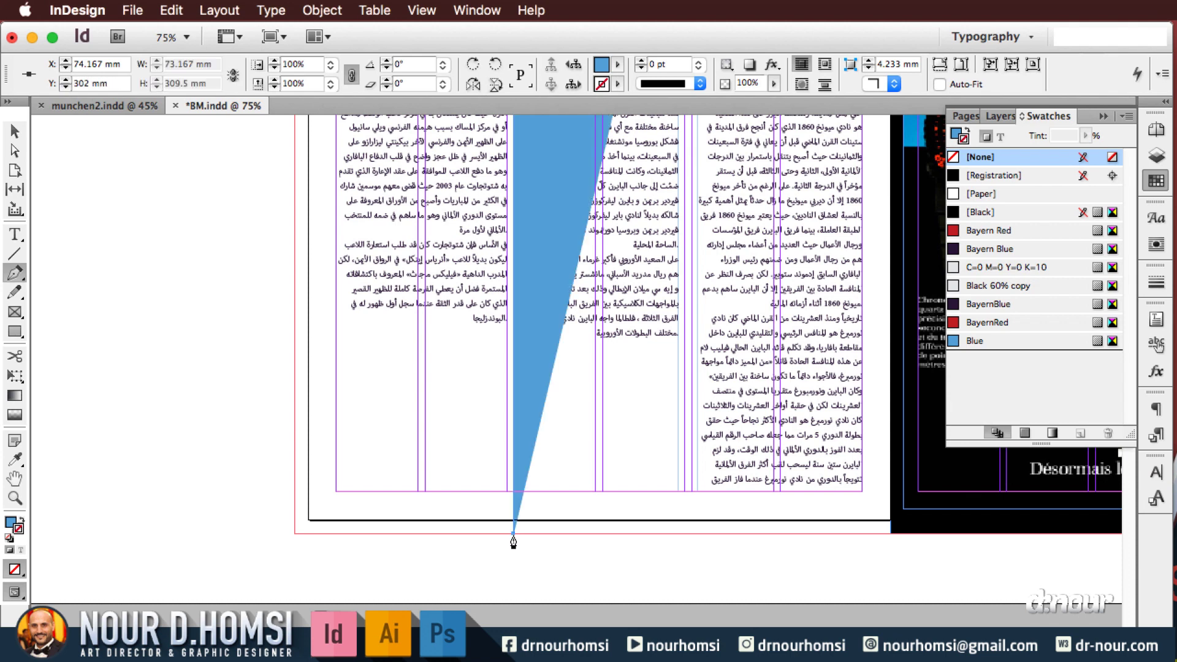
pyautogui.click(295, 537)
pyautogui.scroll(10, 288, 429)
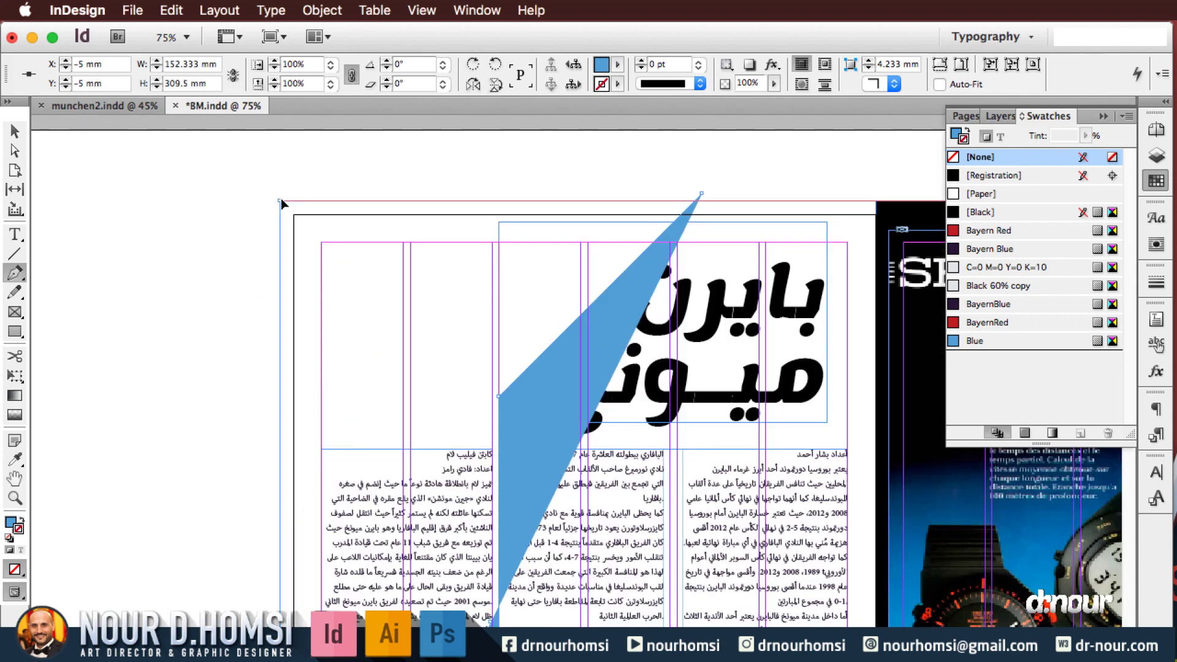
pyautogui.click(281, 201)
pyautogui.click(701, 194)
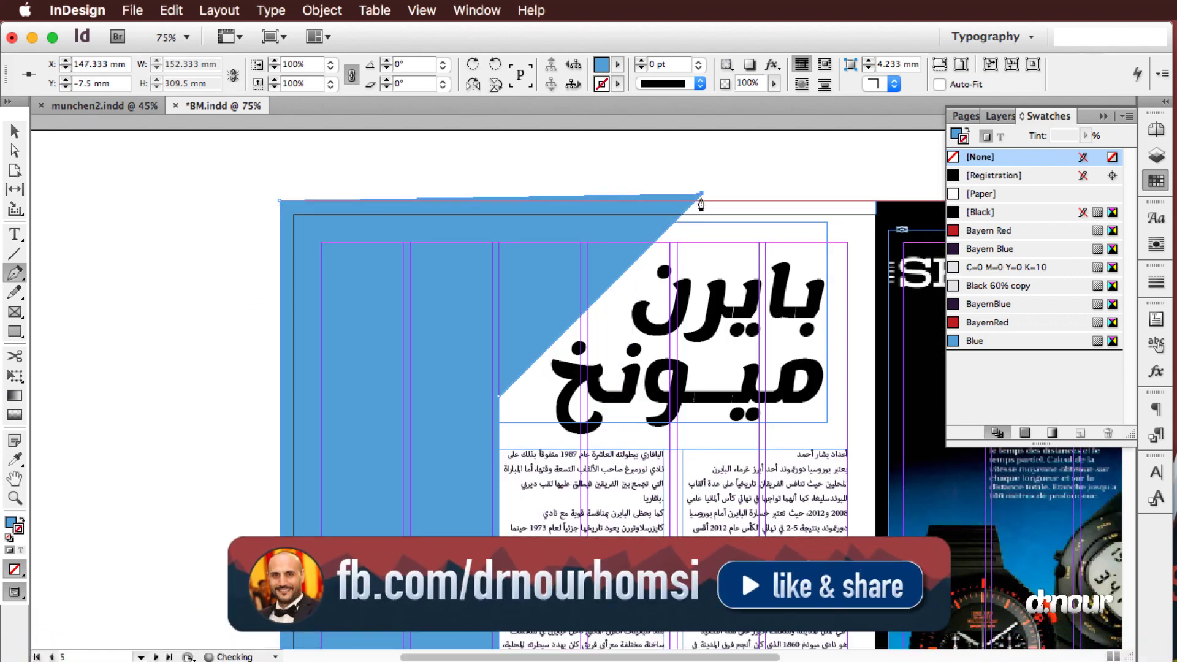
# Fill the slanted pen shape with the [Black] swatch and send it to the back
pyautogui.press('a')
pyautogui.click(957, 135)
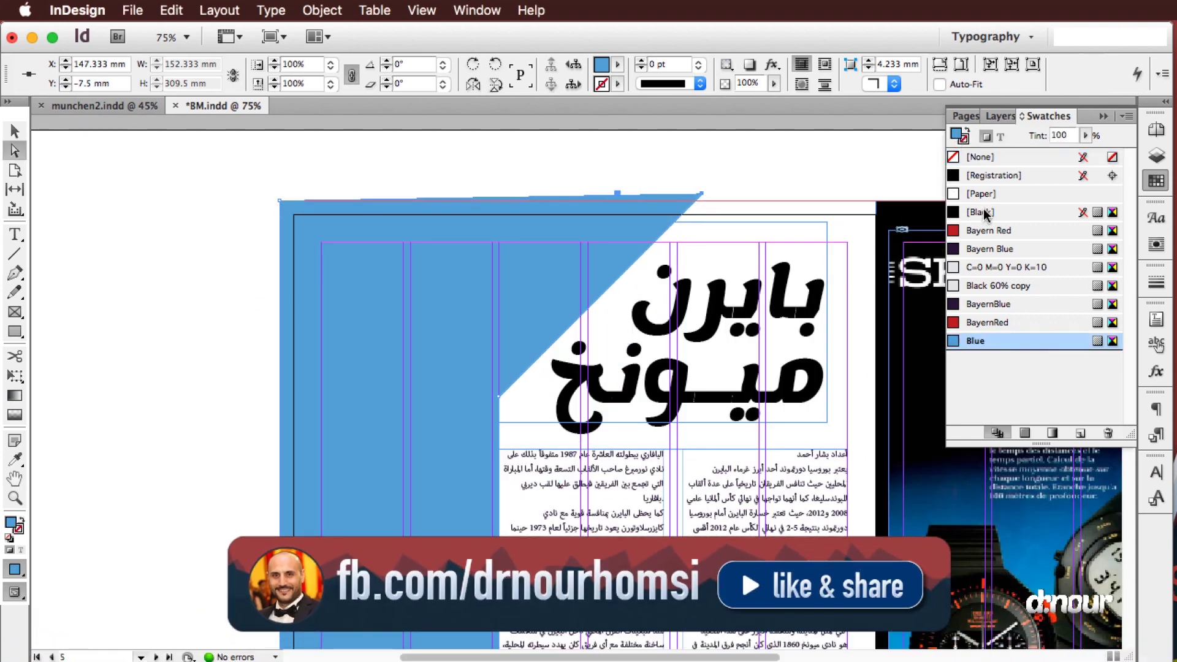
pyautogui.click(981, 212)
pyautogui.press('v')
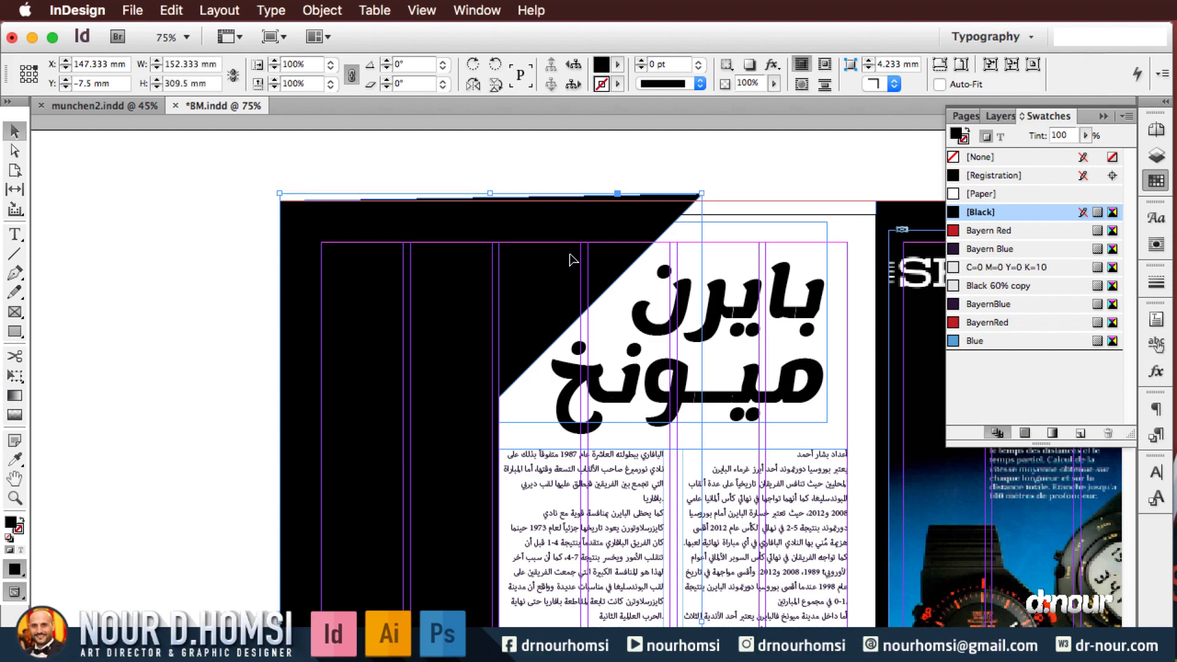
pyautogui.rightClick(584, 209)
pyautogui.moveTo(724, 361)
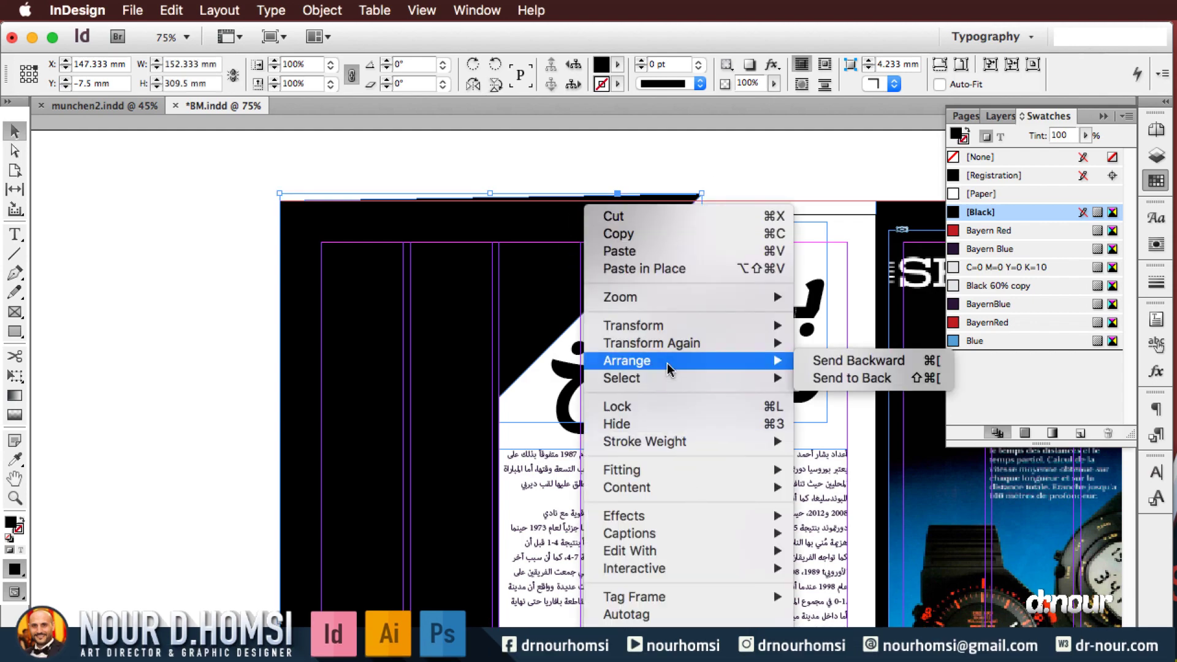
pyautogui.click(842, 377)
# Apply the [Paper] swatch to the text of the Philipp Lahm article on the black shape
pyautogui.scroll(-5, 656, 434)
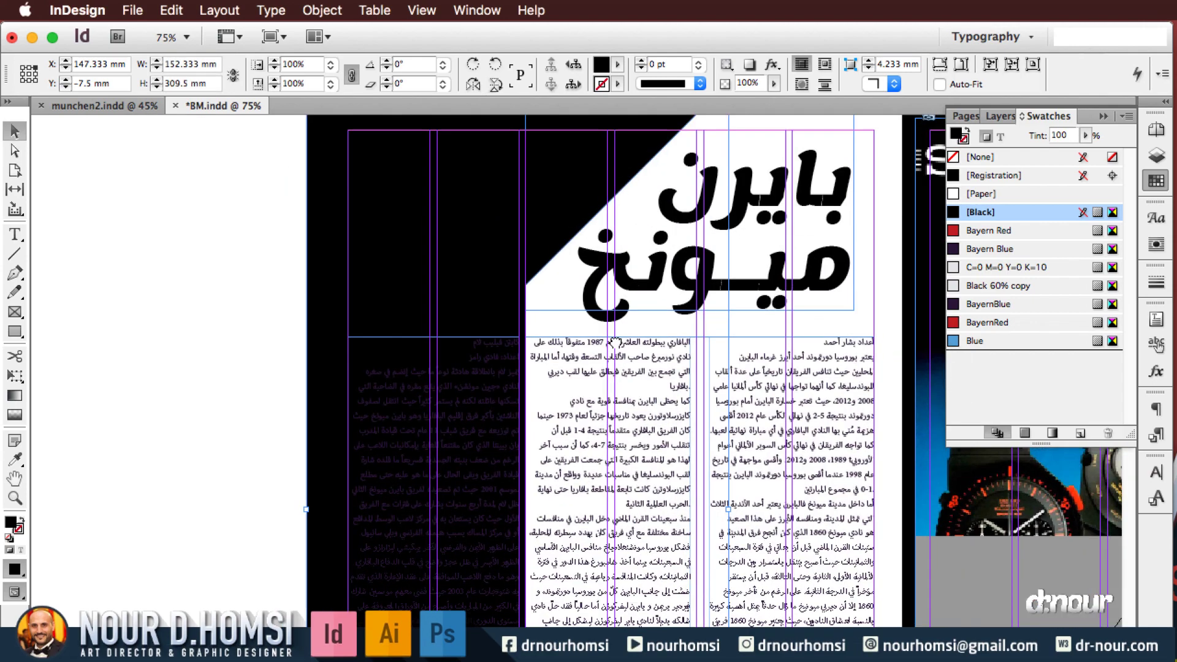
pyautogui.click(416, 422)
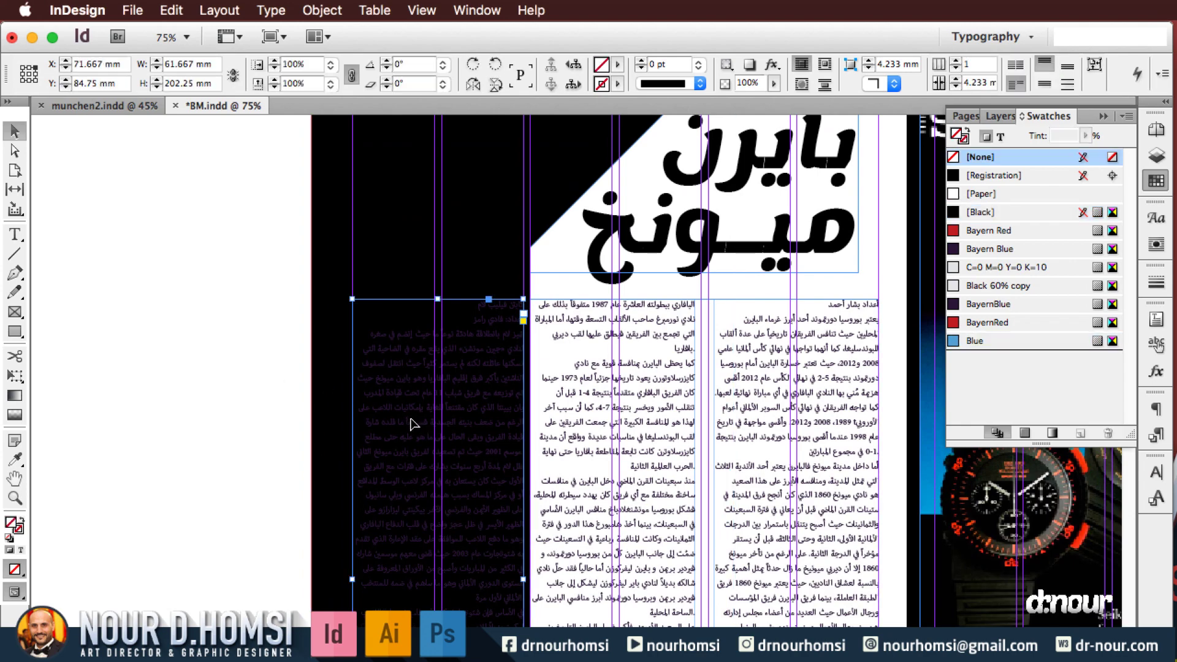
pyautogui.click(1002, 138)
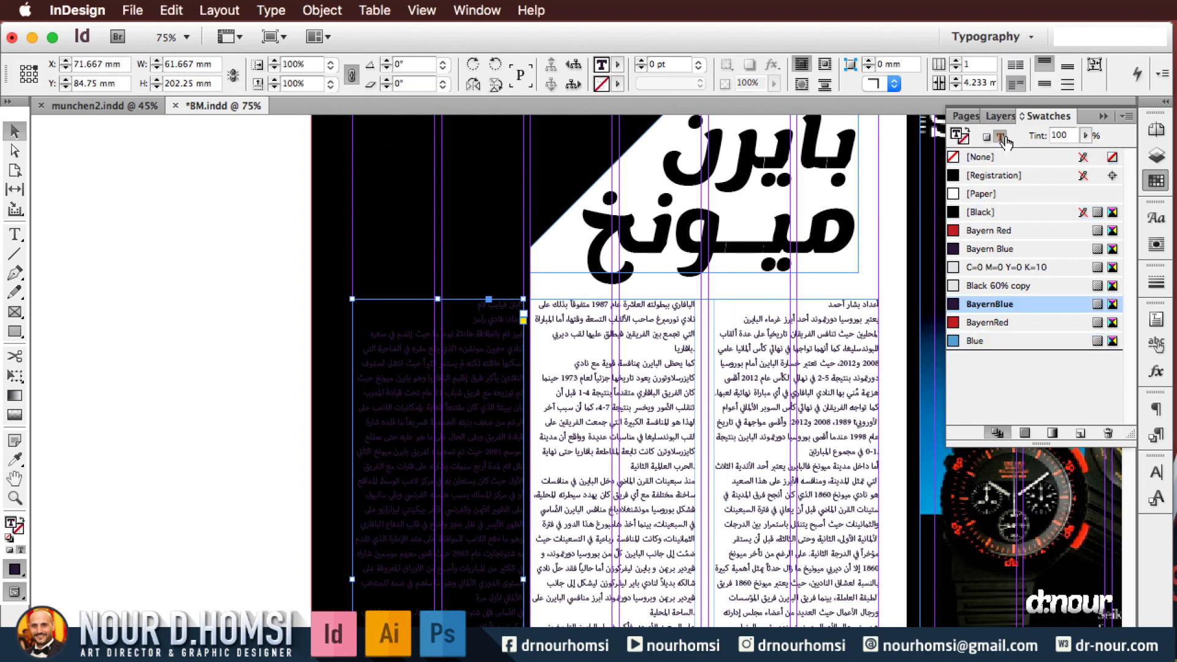
pyautogui.click(981, 194)
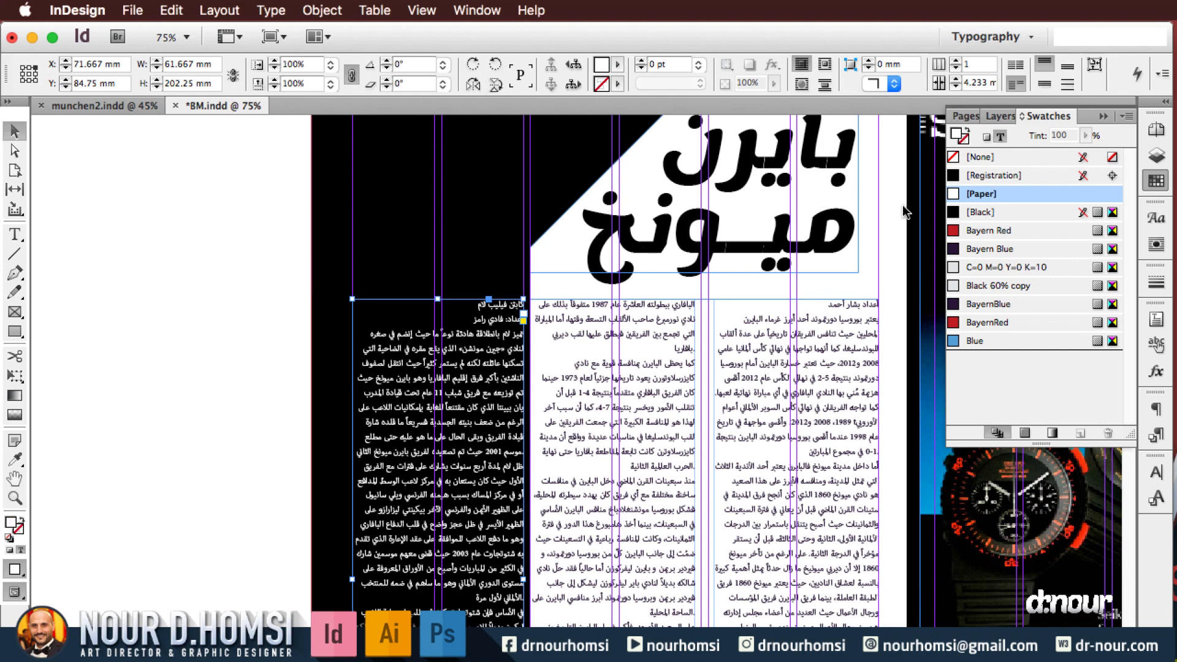
# Place about page.jpg into the slanted black shape behind the Philipp Lahm article
pyautogui.click(214, 315)
pyautogui.press('w')
pyautogui.press('super+minus')
pyautogui.moveTo(214, 312); pyautogui.dragTo(152, 289)
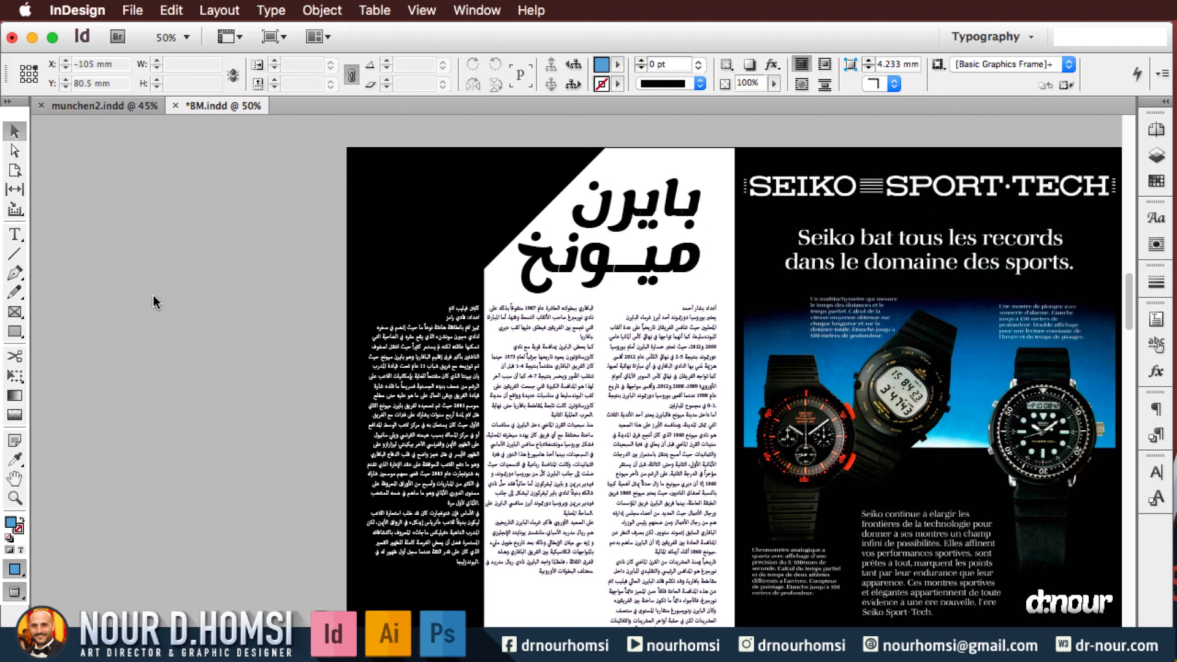
pyautogui.press('w')
pyautogui.click(385, 238)
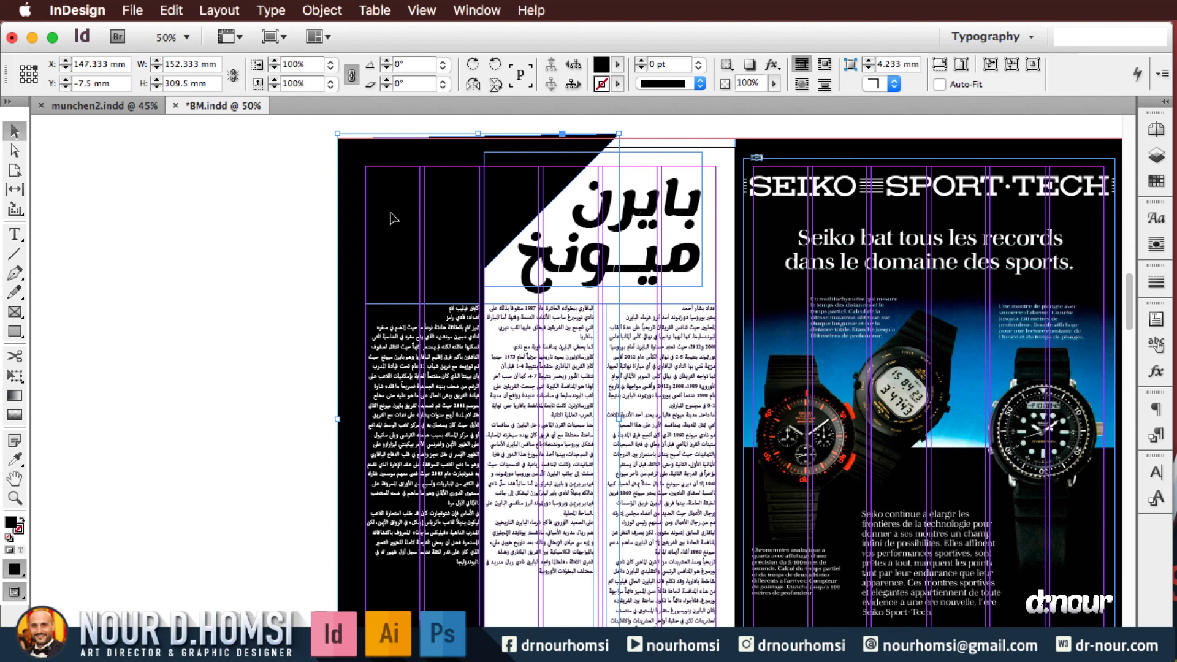
pyautogui.click(136, 11)
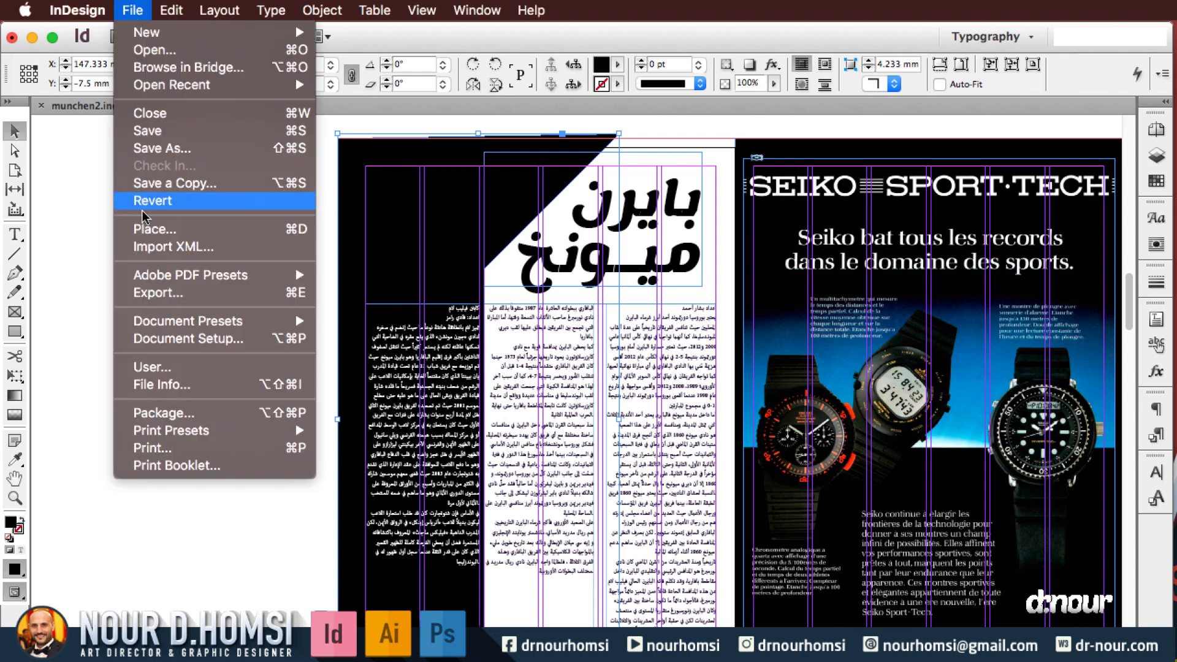
pyautogui.click(147, 226)
pyautogui.click(790, 90)
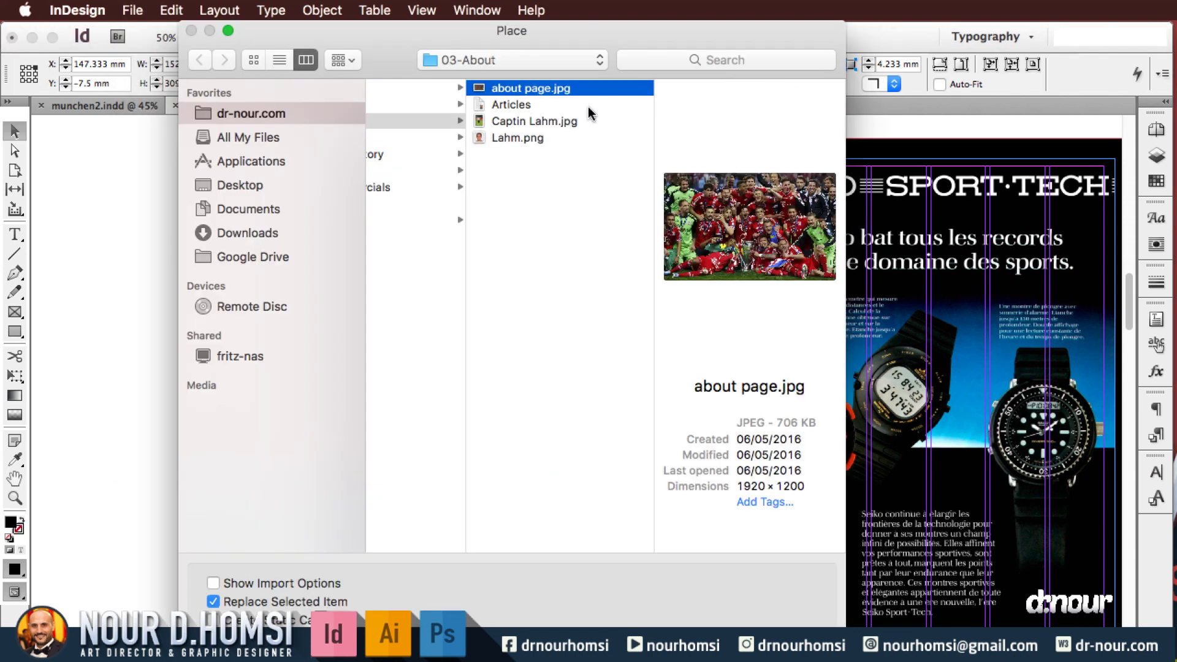
pyautogui.press('Return')
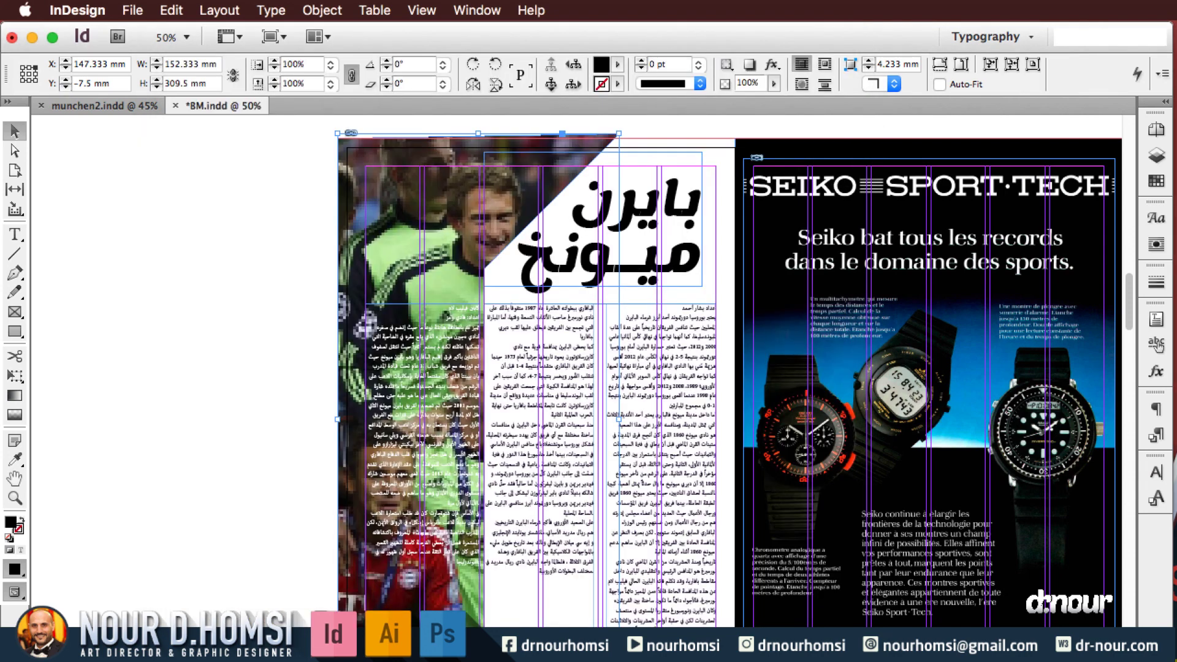
# Switch the display performance to High Quality Display
pyautogui.rightClick(395, 177)
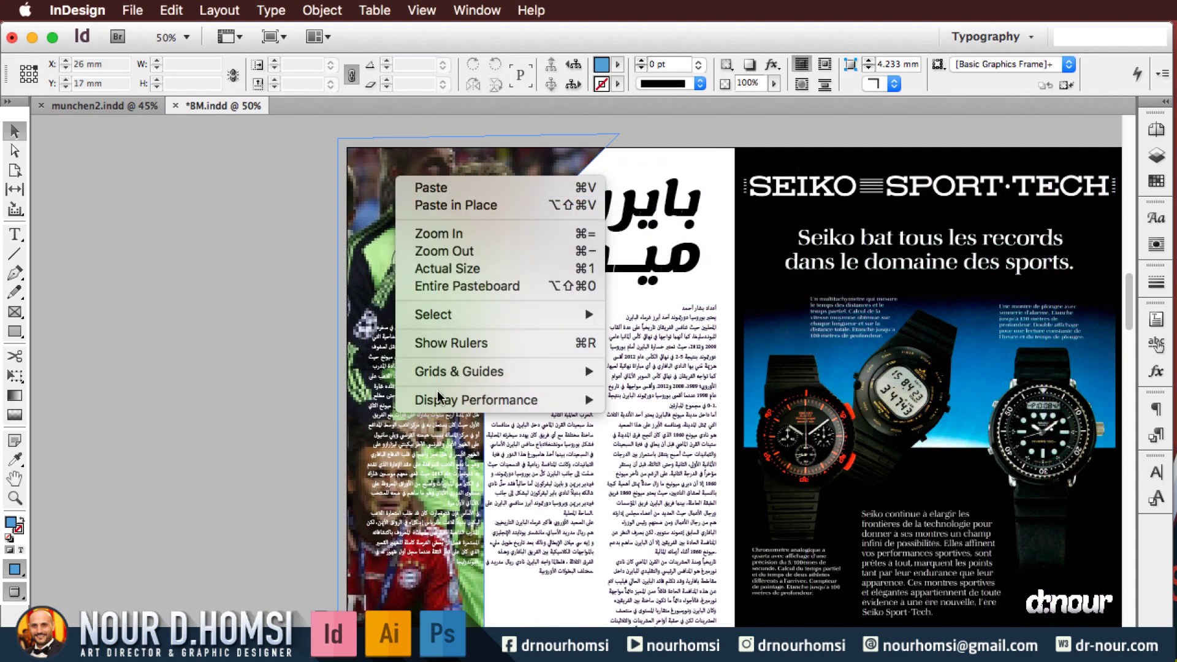
pyautogui.moveTo(442, 399)
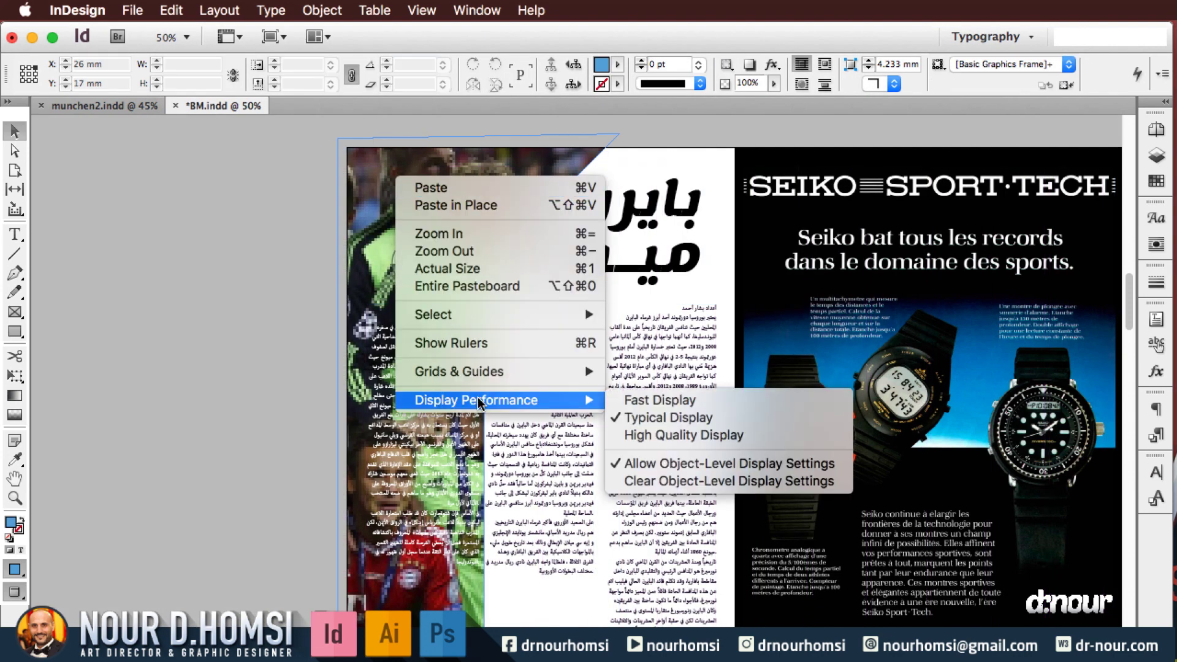
pyautogui.click(684, 435)
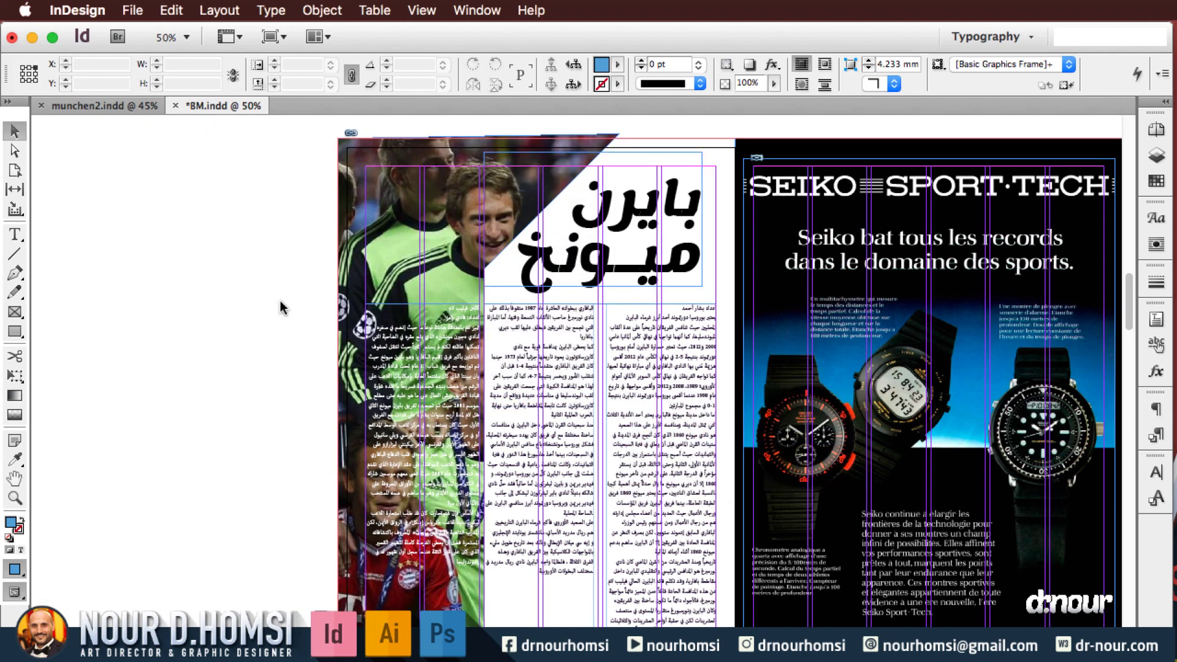
pyautogui.moveTo(274, 325); pyautogui.dragTo(252, 337)
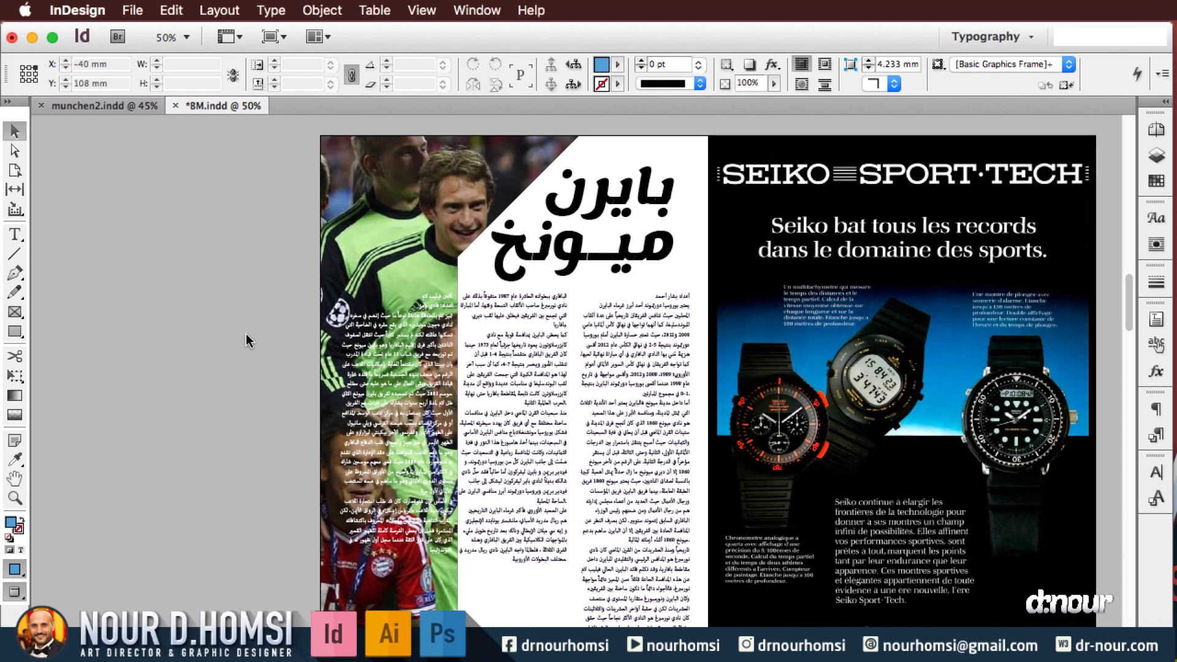
# Fit the placed team photo to fill the slanted frame proportionally
pyautogui.scroll(3, 245, 334)
pyautogui.hscroll(2, 245, 334)
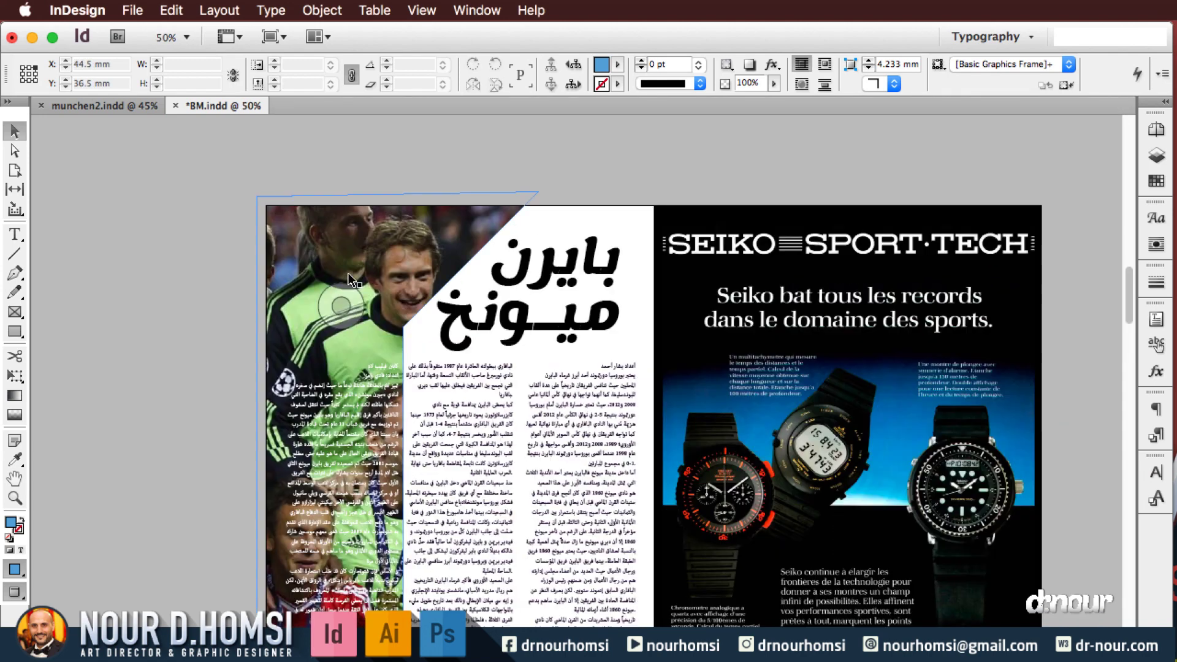
pyautogui.click(341, 305)
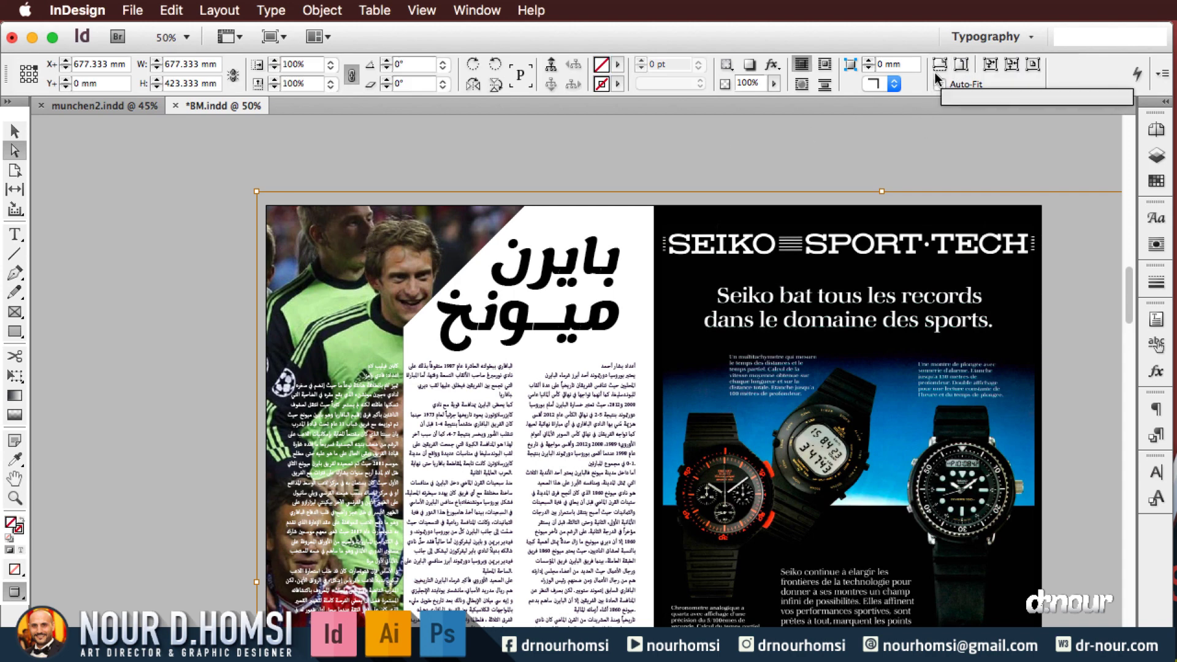
pyautogui.click(939, 64)
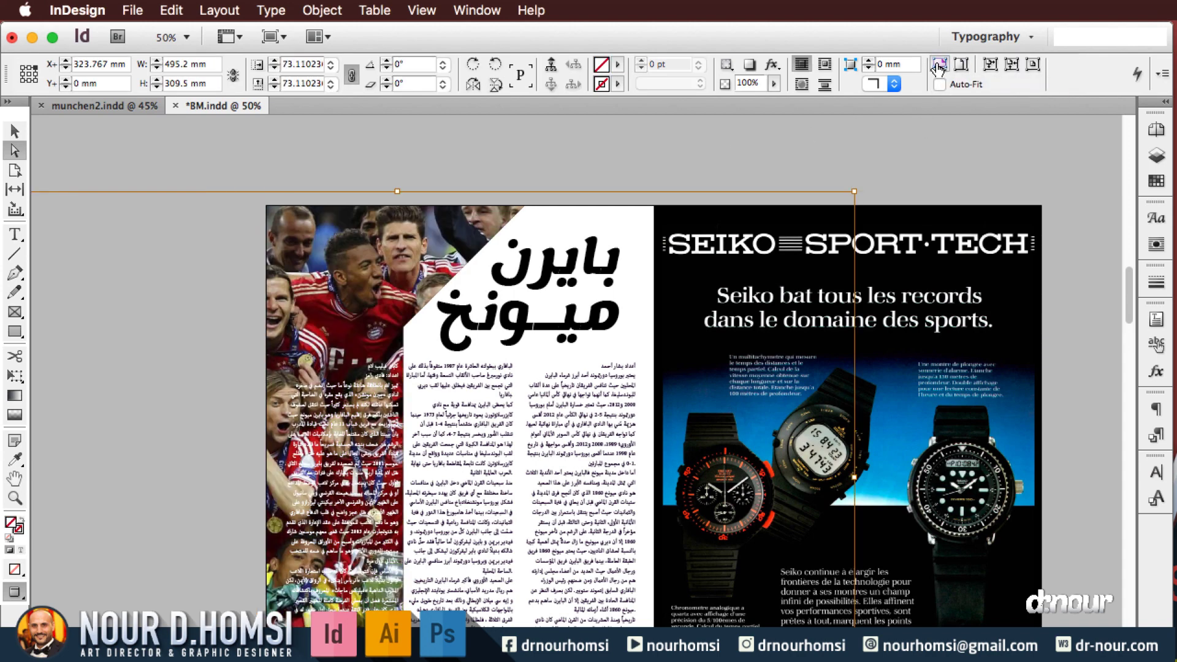
pyautogui.press('v')
pyautogui.click(373, 152)
pyautogui.moveTo(349, 317); pyautogui.dragTo(383, 222)
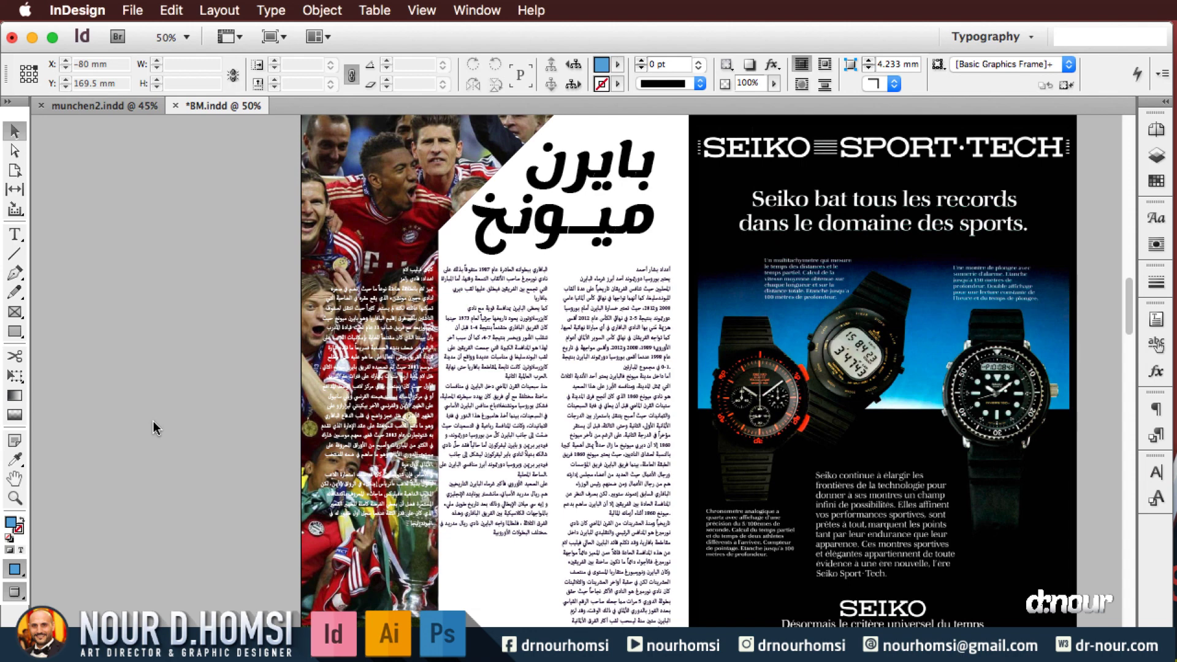
pyautogui.moveTo(154, 427); pyautogui.dragTo(172, 381)
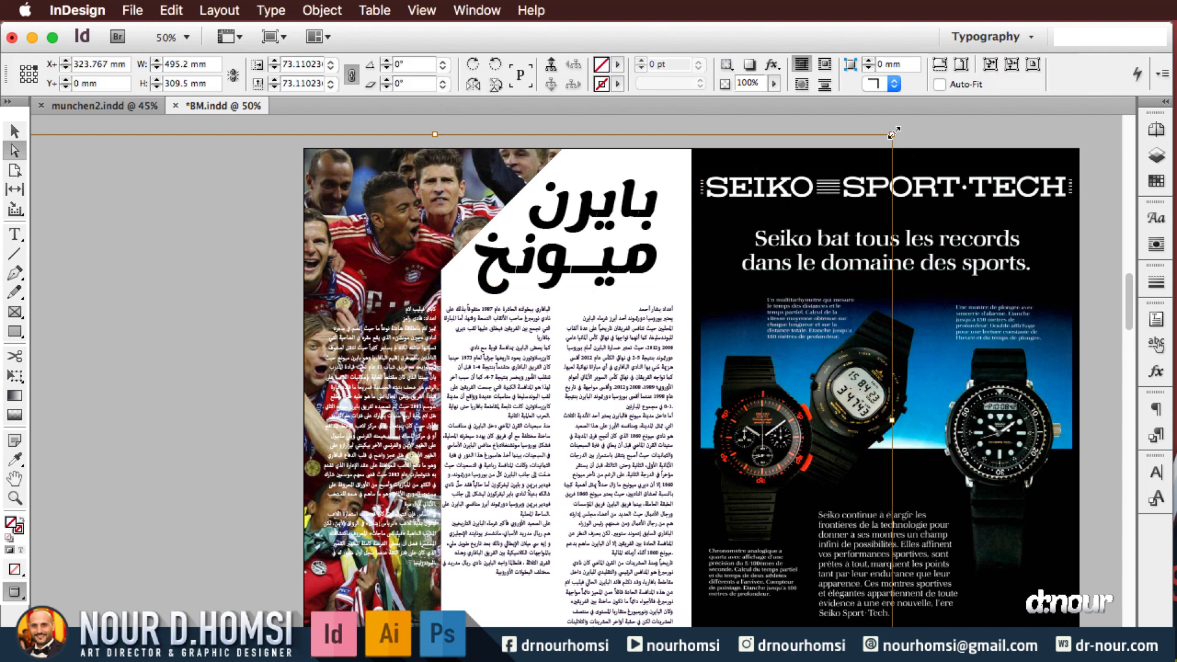
# Scale the team photo inside the slanted frame to about 168 × 105 mm and move it above the Philipp Lahm article
pyautogui.moveTo(892, 135); pyautogui.dragTo(590, 322)
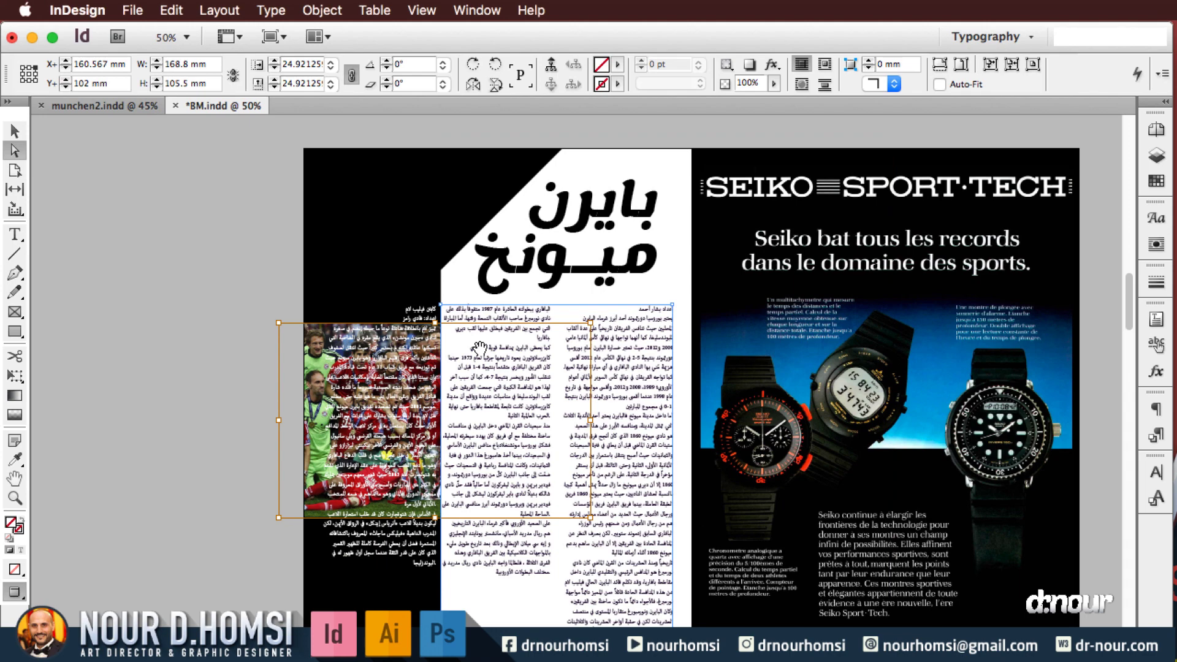
pyautogui.moveTo(480, 347); pyautogui.dragTo(480, 159)
pyautogui.moveTo(596, 333); pyautogui.dragTo(497, 273)
pyautogui.click(244, 312)
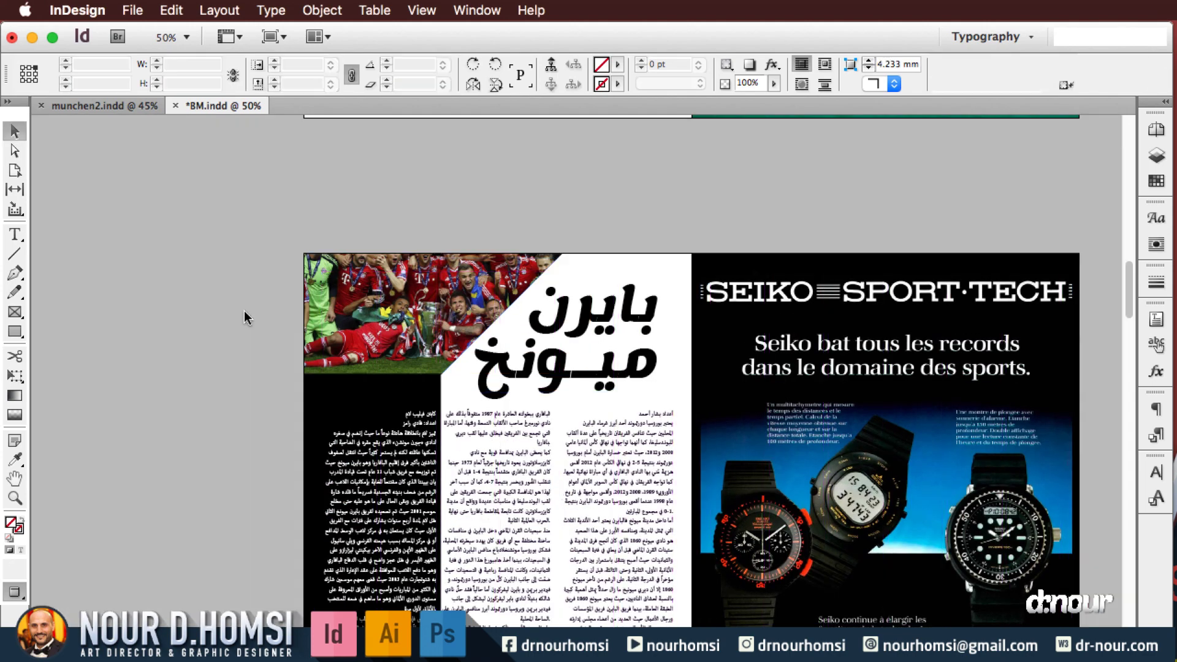
pyautogui.press('a')
pyautogui.moveTo(348, 272); pyautogui.dragTo(366, 300)
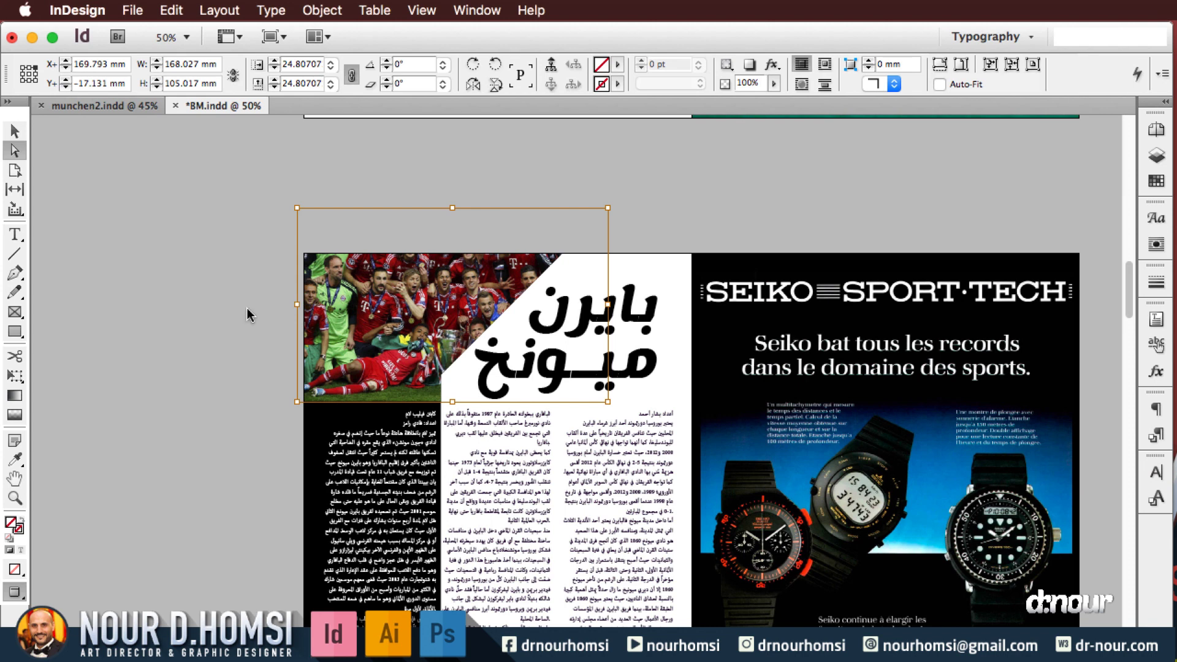
pyautogui.press('v')
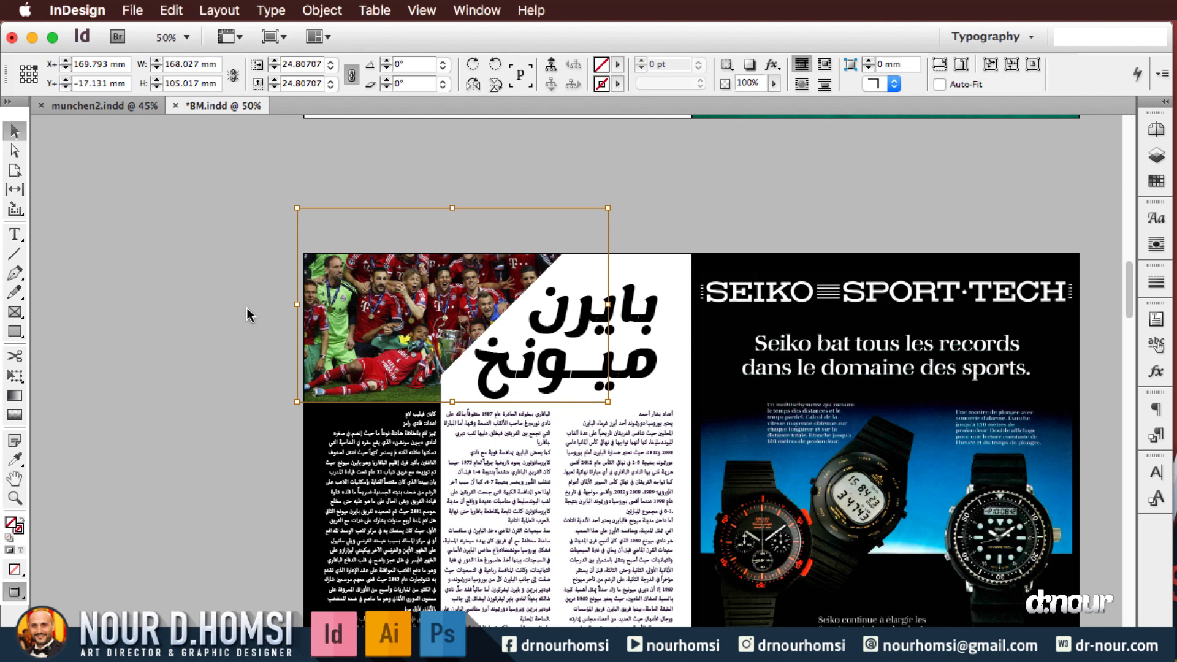
pyautogui.click(249, 315)
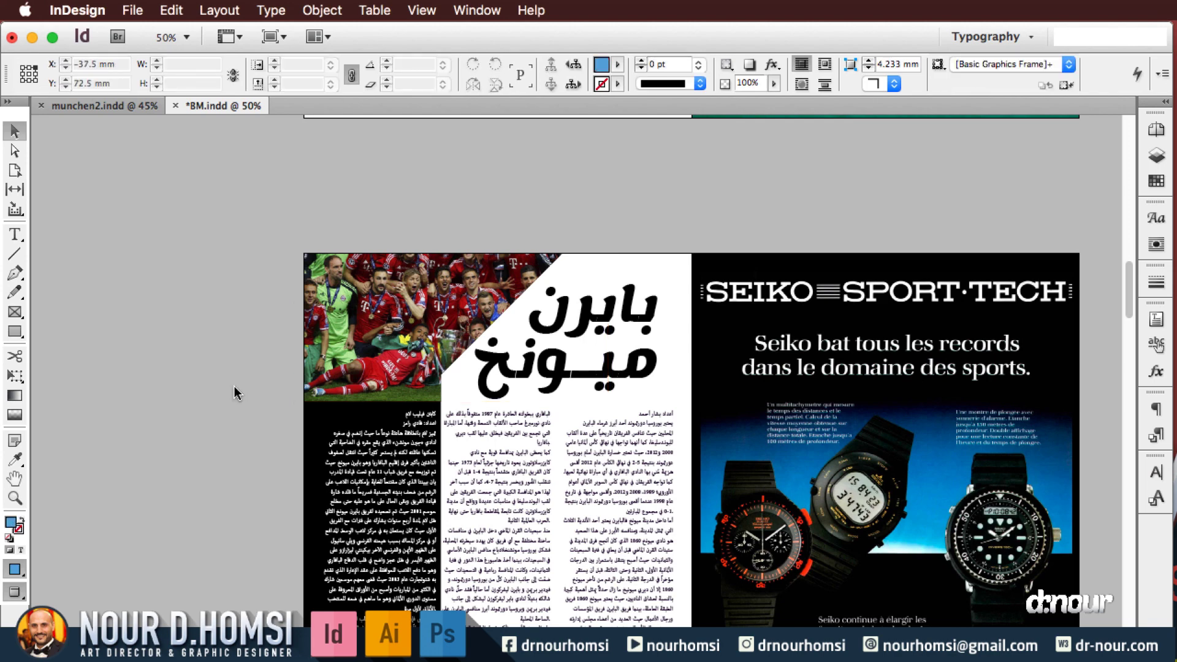
pyautogui.moveTo(223, 399); pyautogui.dragTo(223, 289)
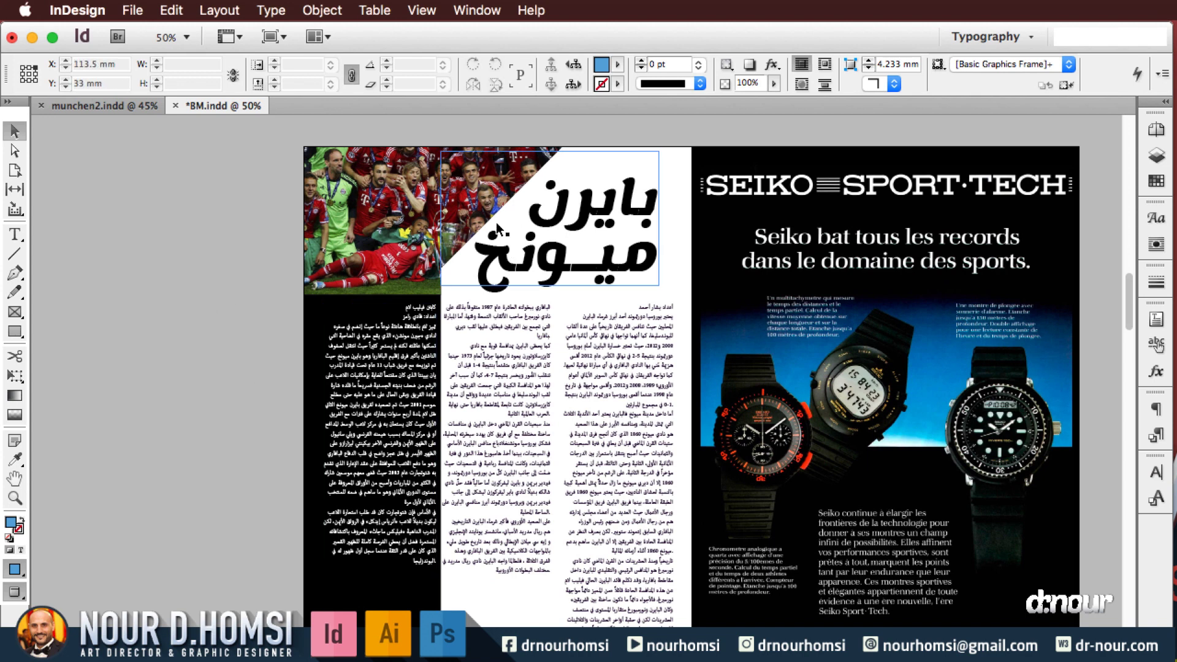
# Shift the title frame right to X 200 mm, lining it up with the article's outer edge
pyautogui.click(519, 256)
pyautogui.hotkey('shift', 'Right')
pyautogui.hotkey('shift', 'Right')
pyautogui.hotkey('shift', 'Right')
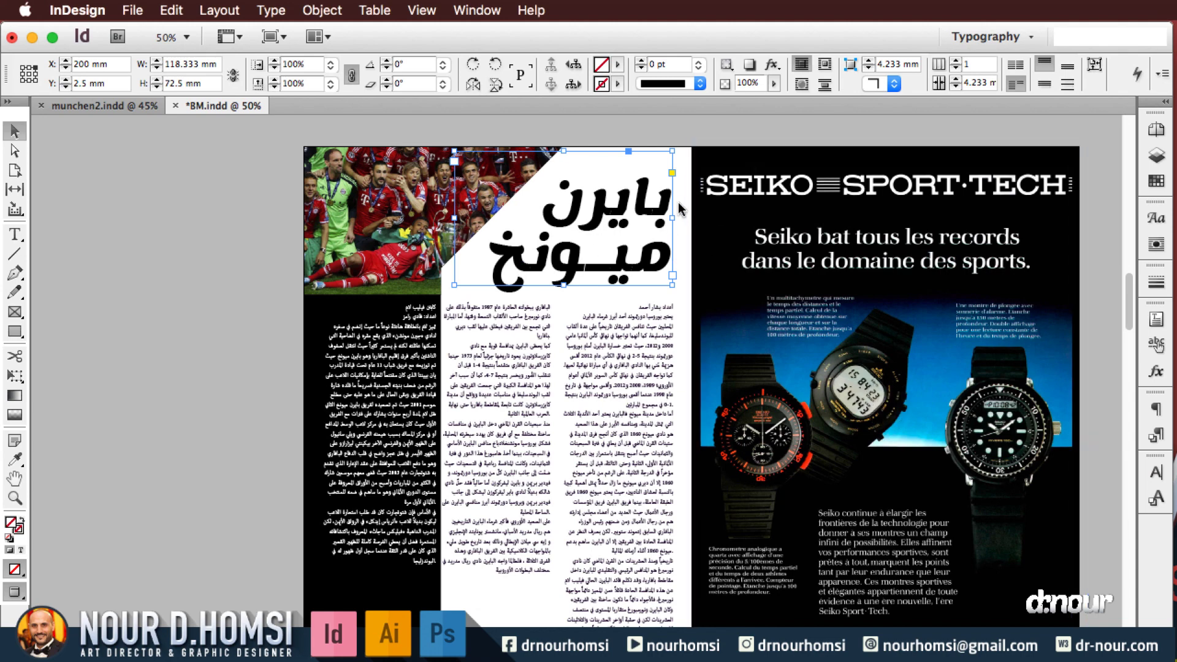
# Narrow the two-column article frame to 118.333 mm by moving its left edge away from the black sidebar
pyautogui.scroll(-3, 484, 231)
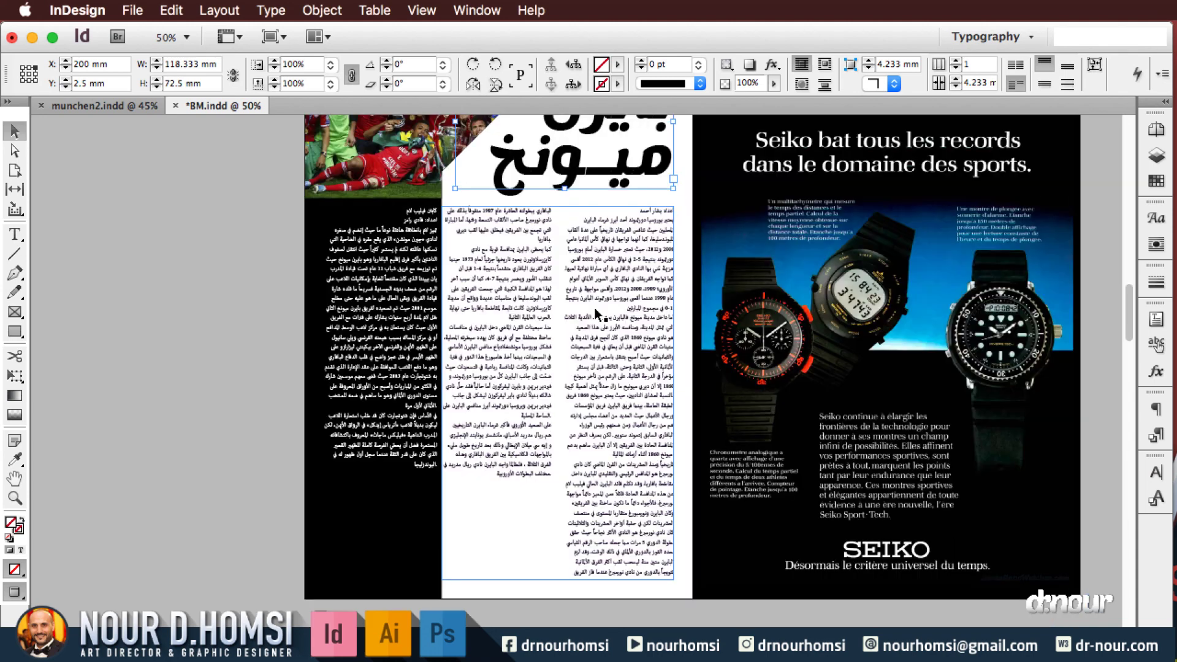
pyautogui.click(549, 302)
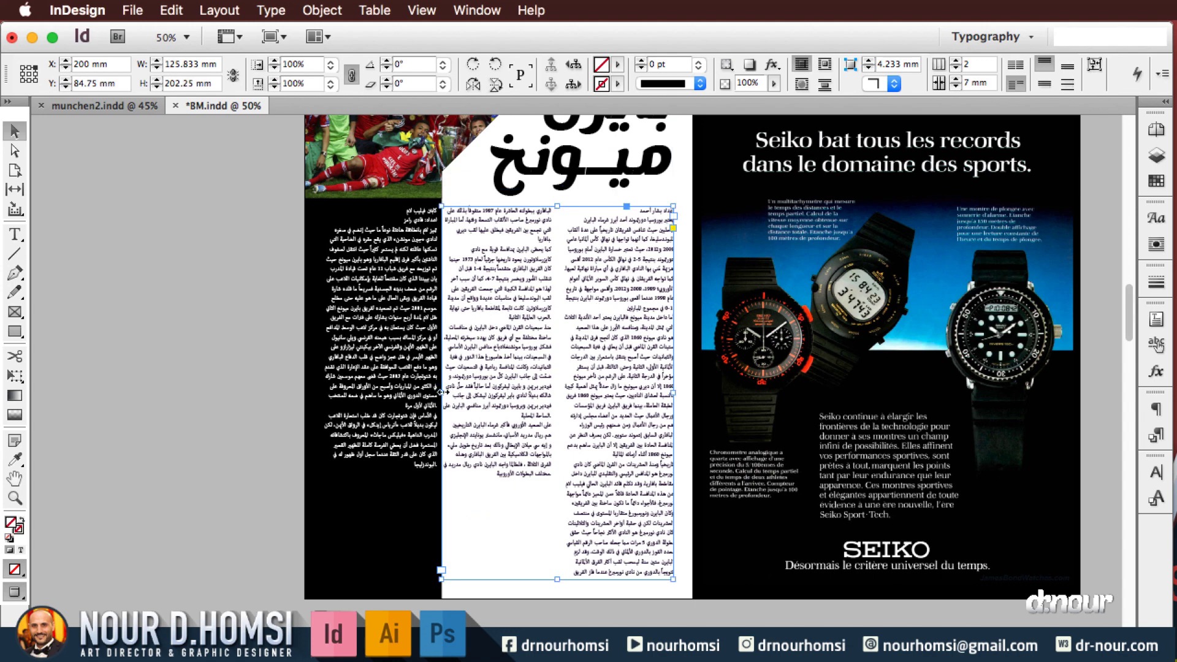
pyautogui.moveTo(443, 391); pyautogui.dragTo(453, 390)
pyautogui.click(252, 342)
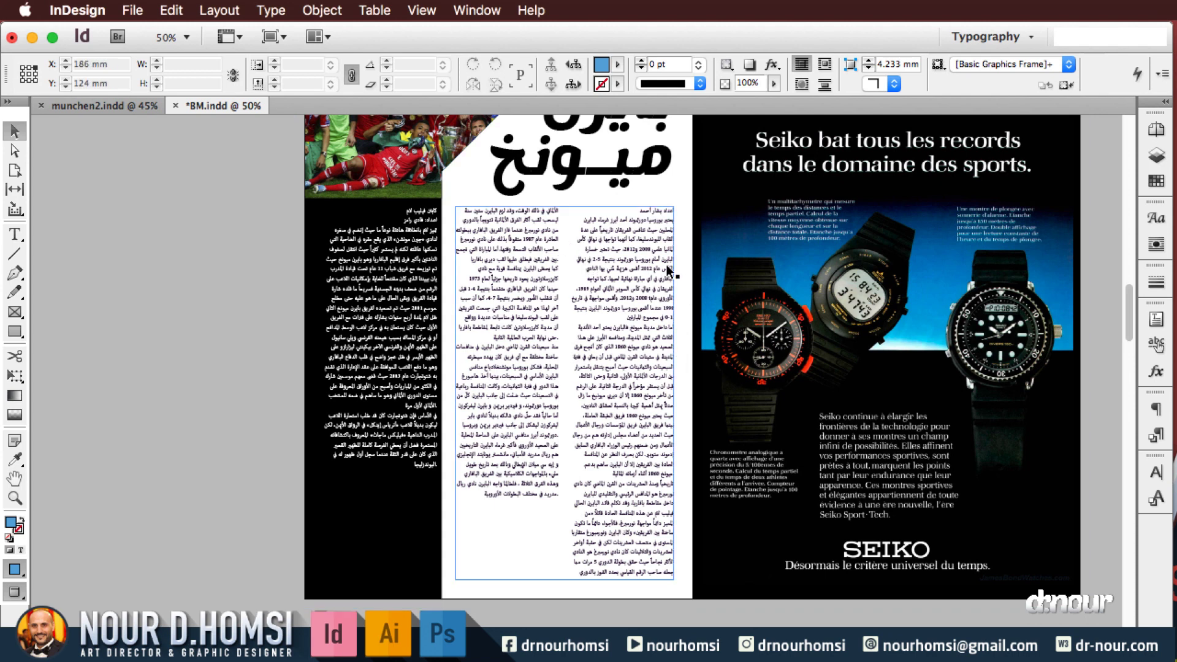
# Set the alignment of the paragraph style النص الأساسي to Right Justify
pyautogui.click(677, 336)
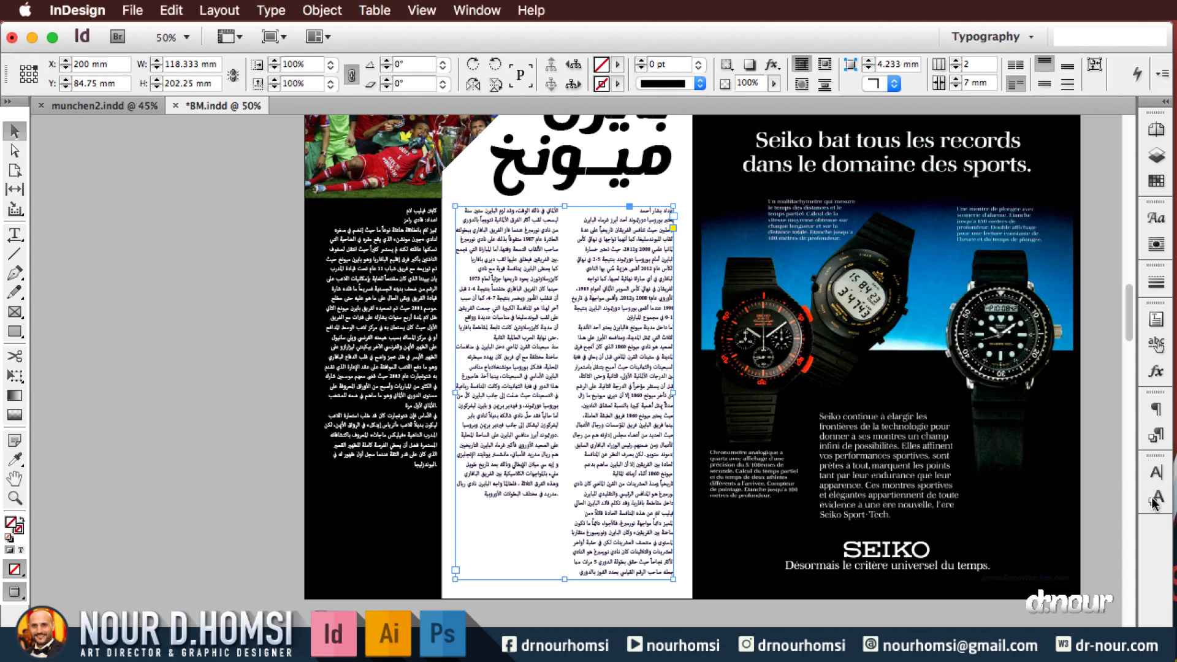
pyautogui.click(1156, 438)
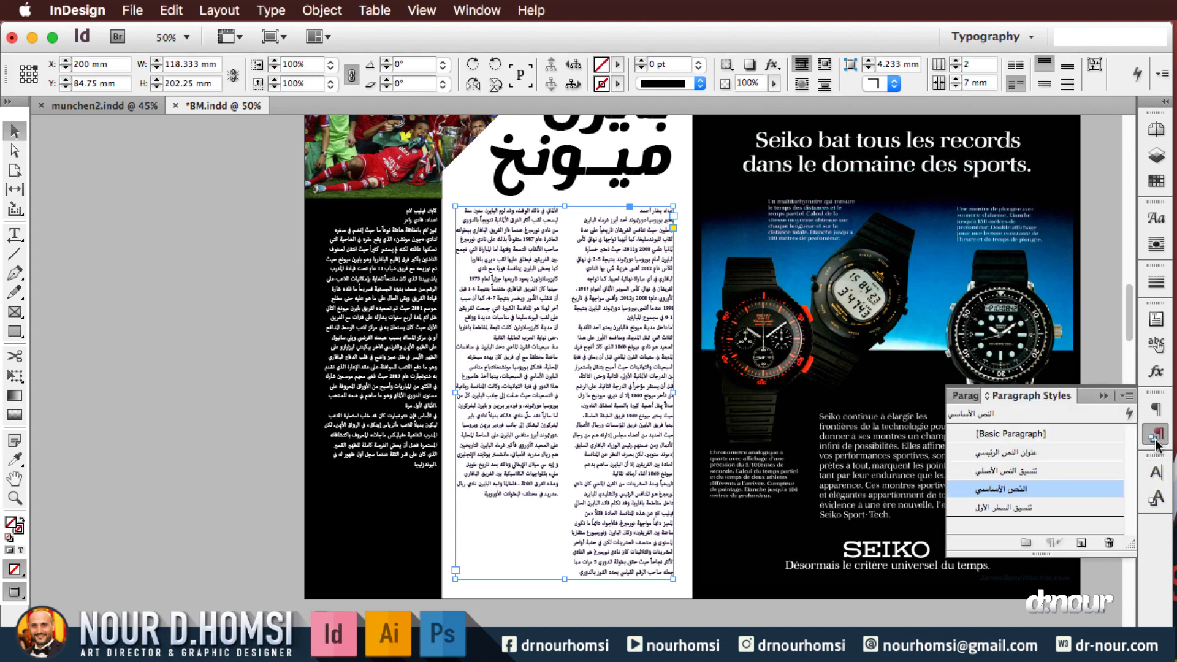
pyautogui.doubleClick(1054, 495)
pyautogui.click(120, 179)
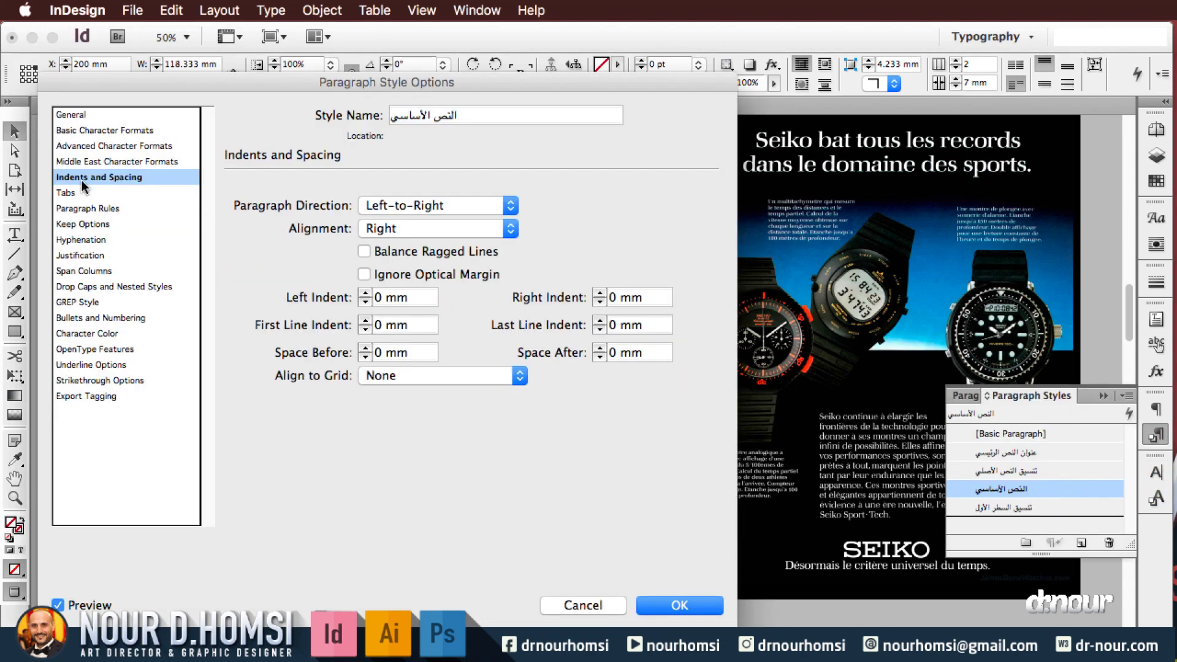
pyautogui.click(442, 230)
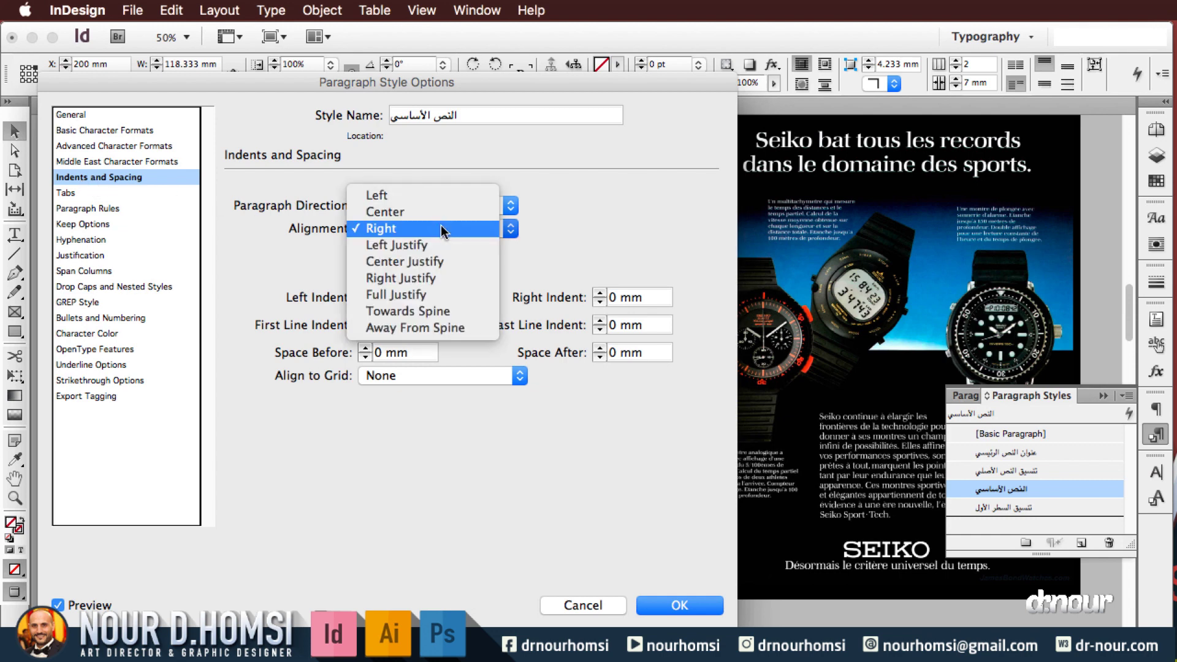
pyautogui.click(453, 279)
pyautogui.click(681, 605)
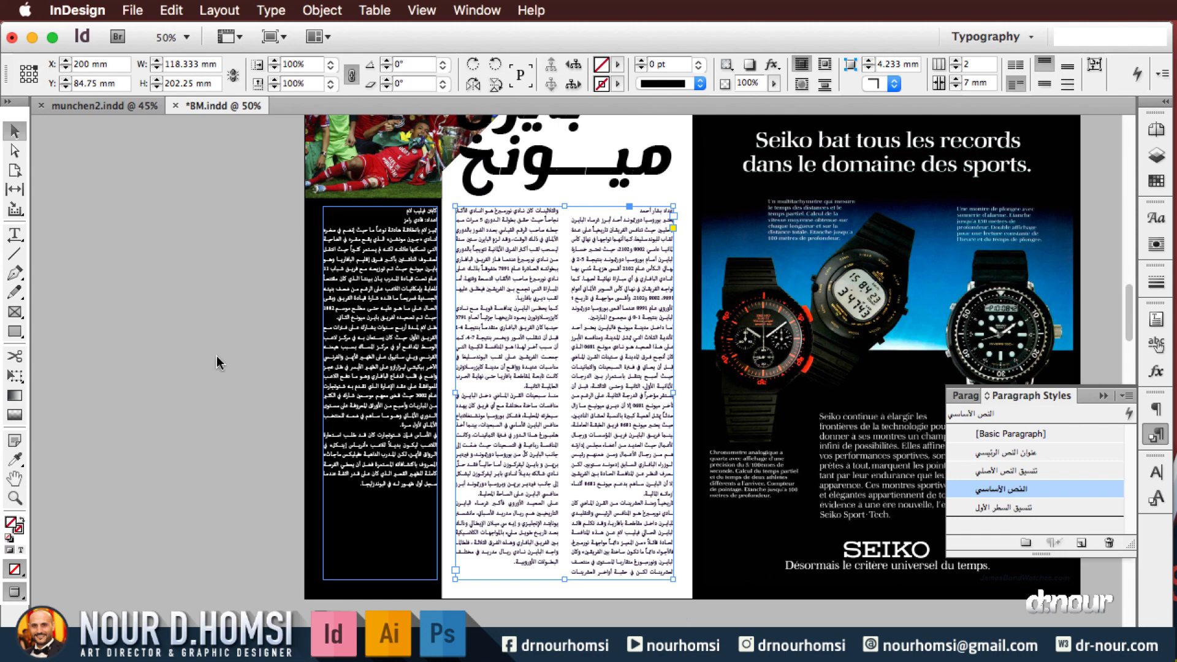
pyautogui.click(192, 363)
pyautogui.click(368, 441)
pyautogui.click(576, 523)
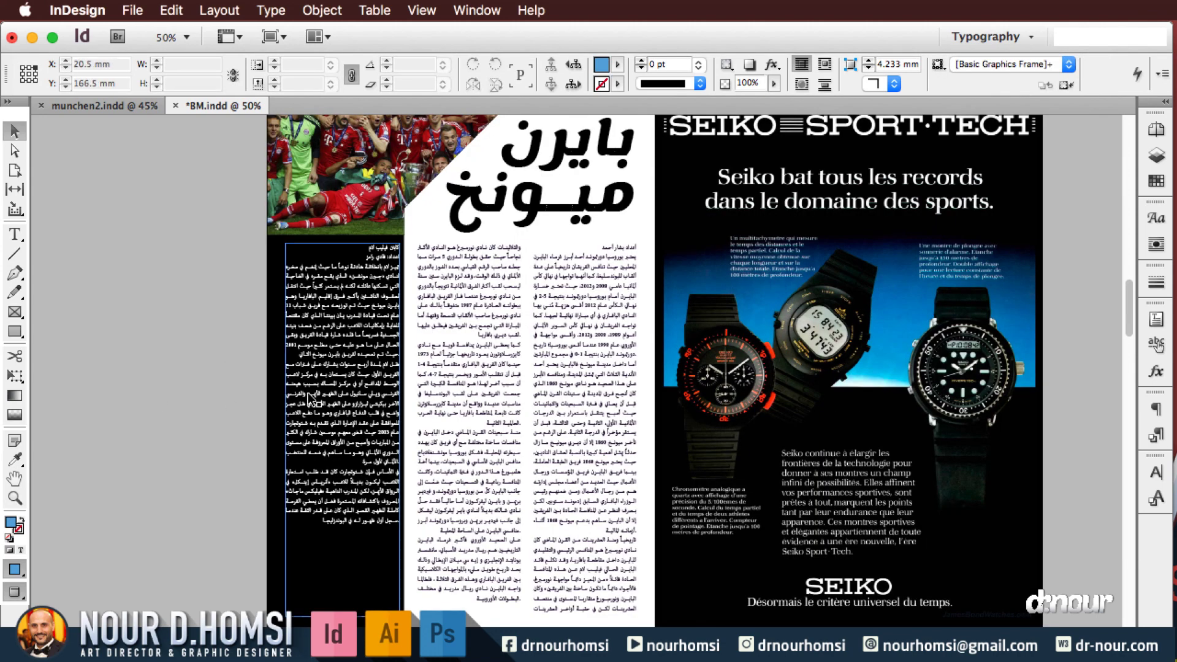
# Narrow the Philipp Lahm article frame to about 57 mm and lower its top edge to leave a gap below the team photo
pyautogui.click(342, 373)
pyautogui.press('w')
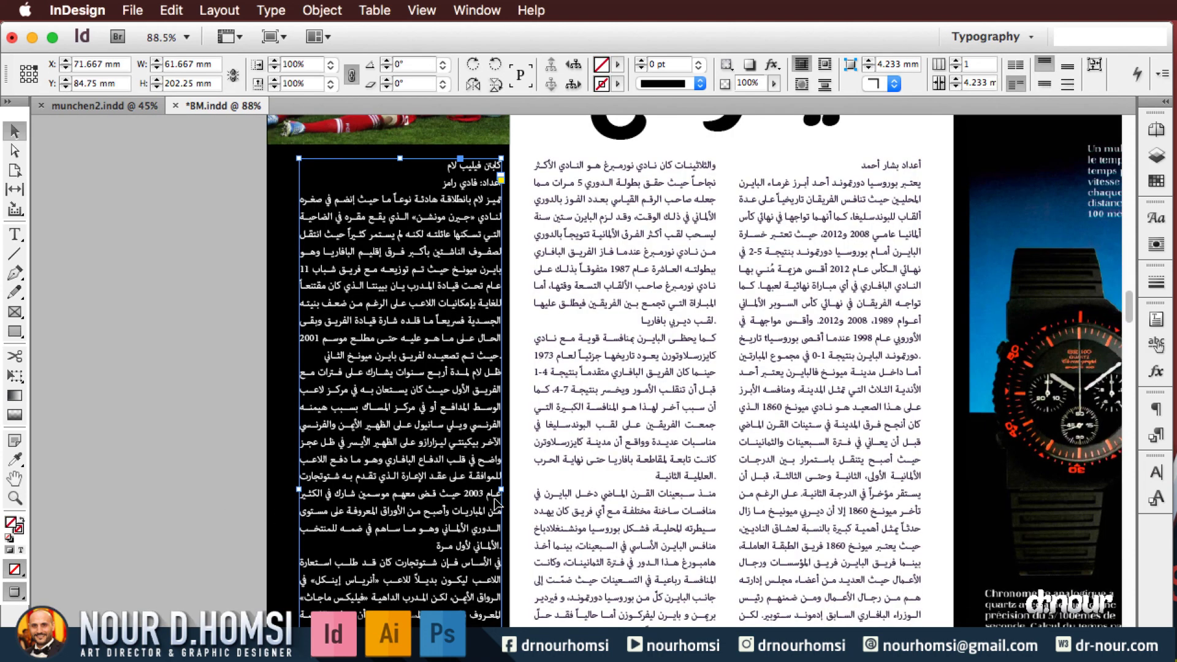
pyautogui.press('w')
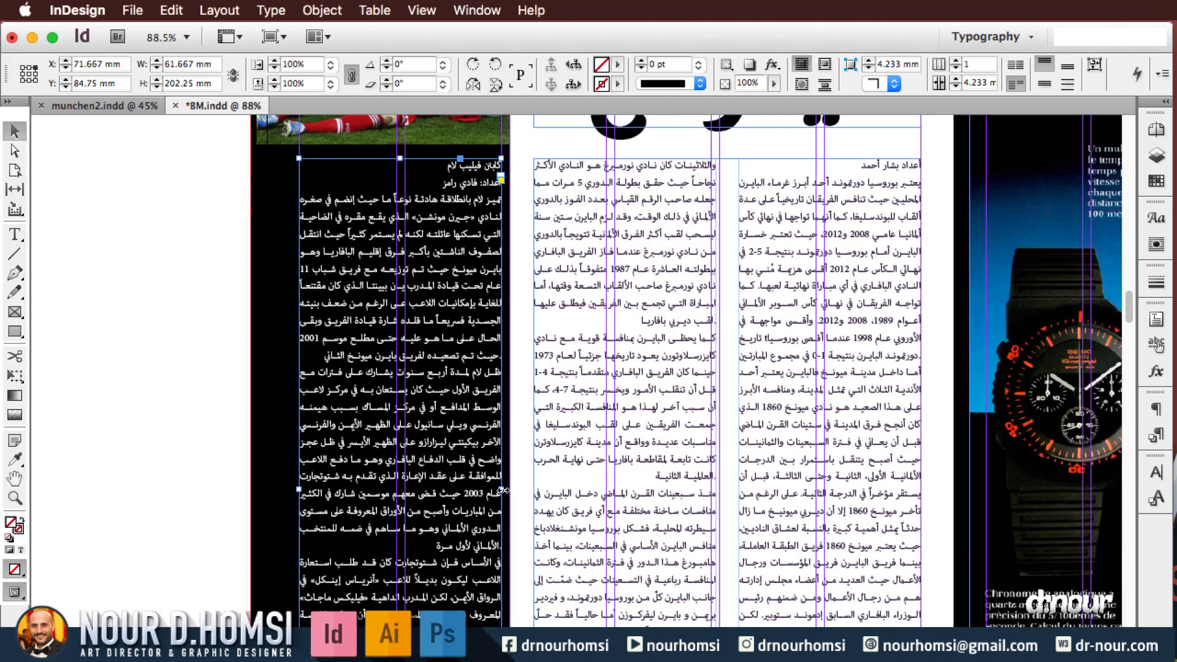
pyautogui.moveTo(504, 490); pyautogui.dragTo(492, 490)
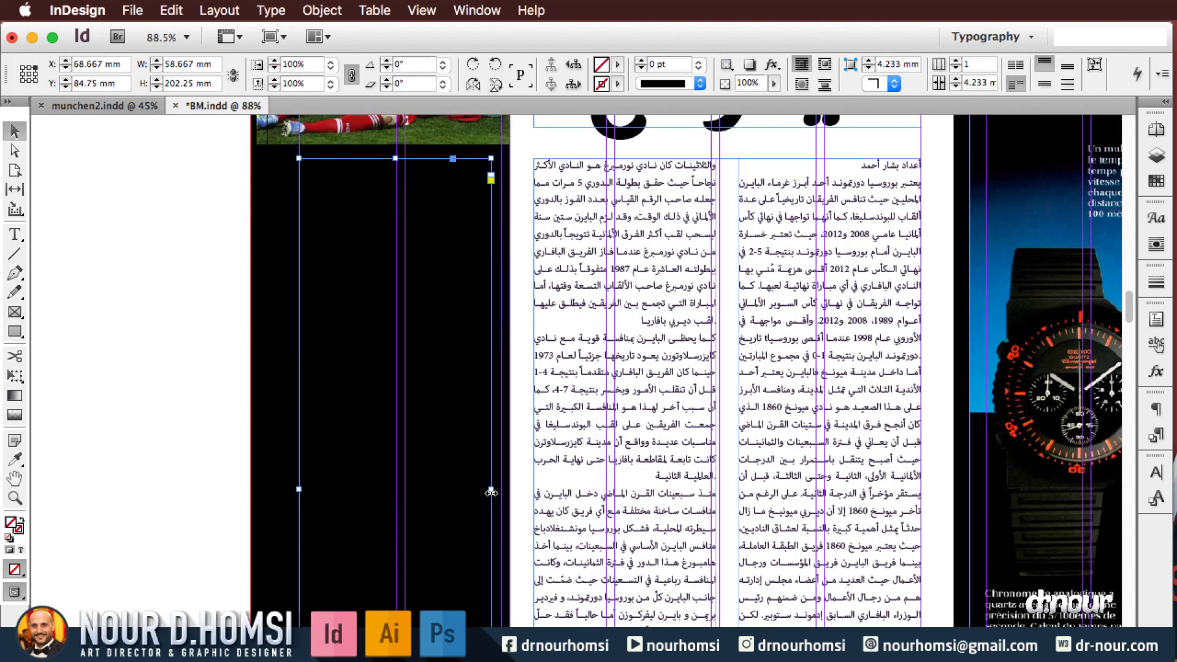
pyautogui.press('w')
pyautogui.click(516, 460)
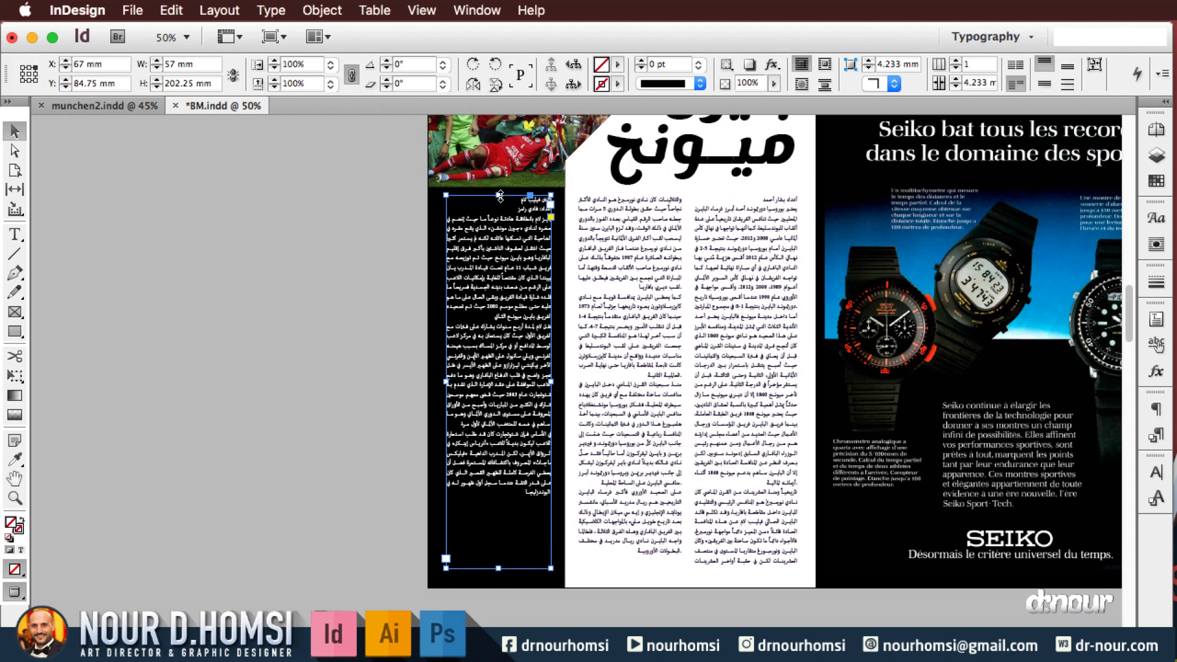
pyautogui.moveTo(500, 196); pyautogui.dragTo(500, 247)
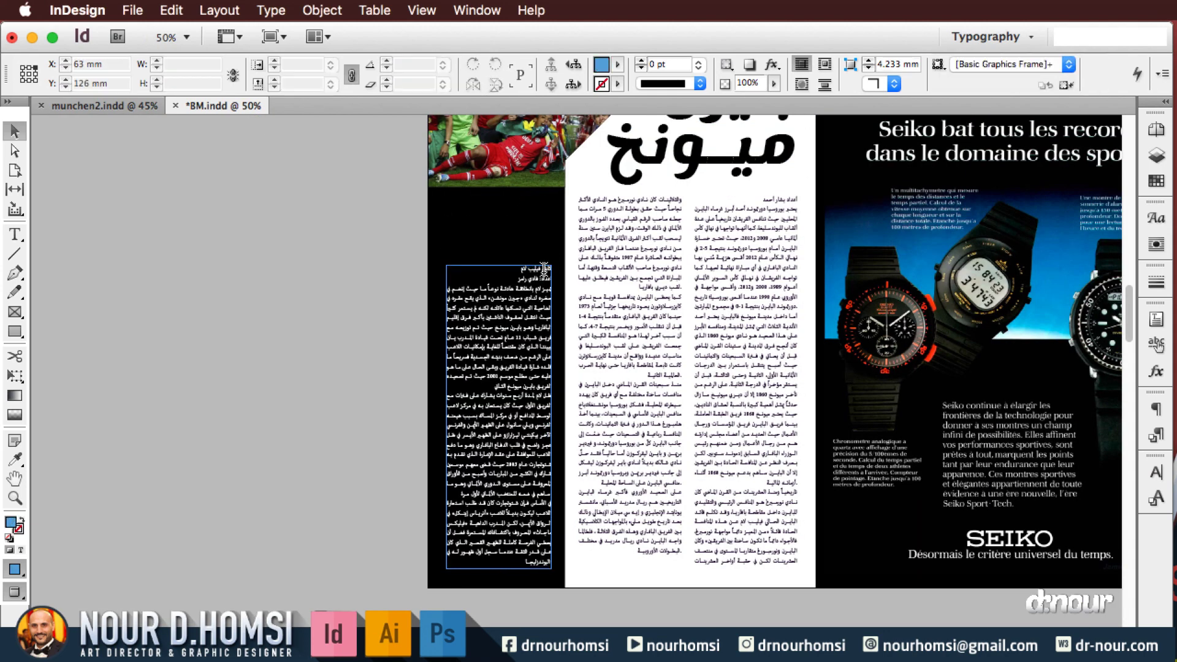
# Delete the title line at the start of the Philipp Lahm article in the black sidebar
pyautogui.doubleClick(543, 267)
pyautogui.tripleClick(542, 268)
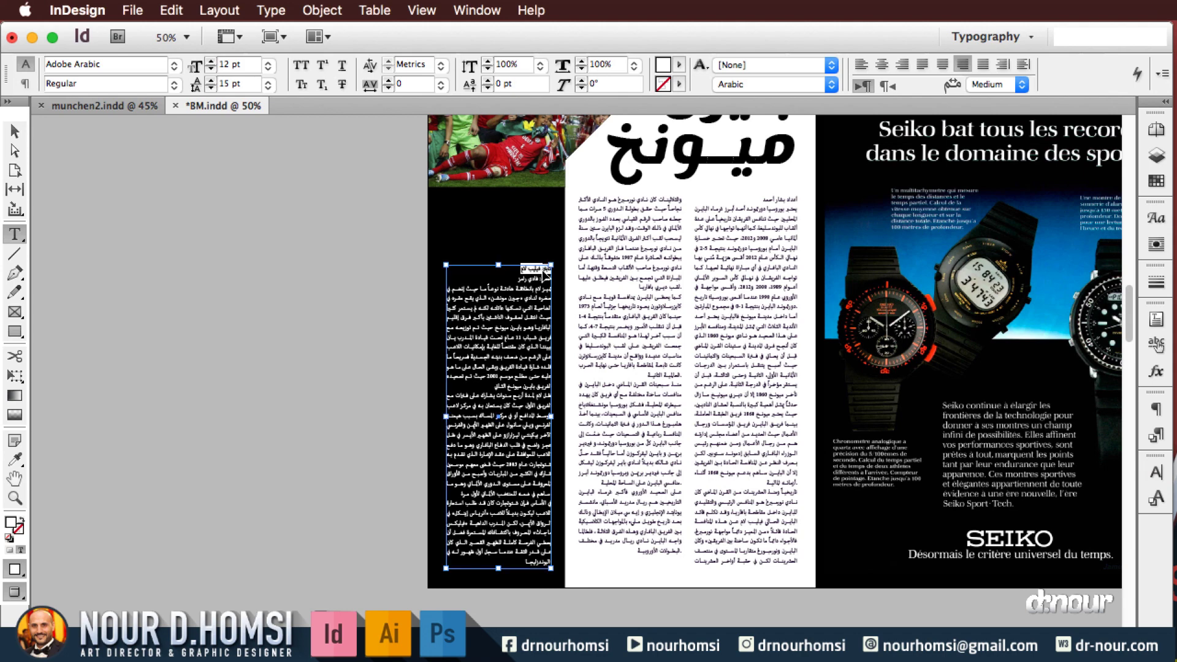
pyautogui.press('BackSpace')
pyautogui.press('Escape')
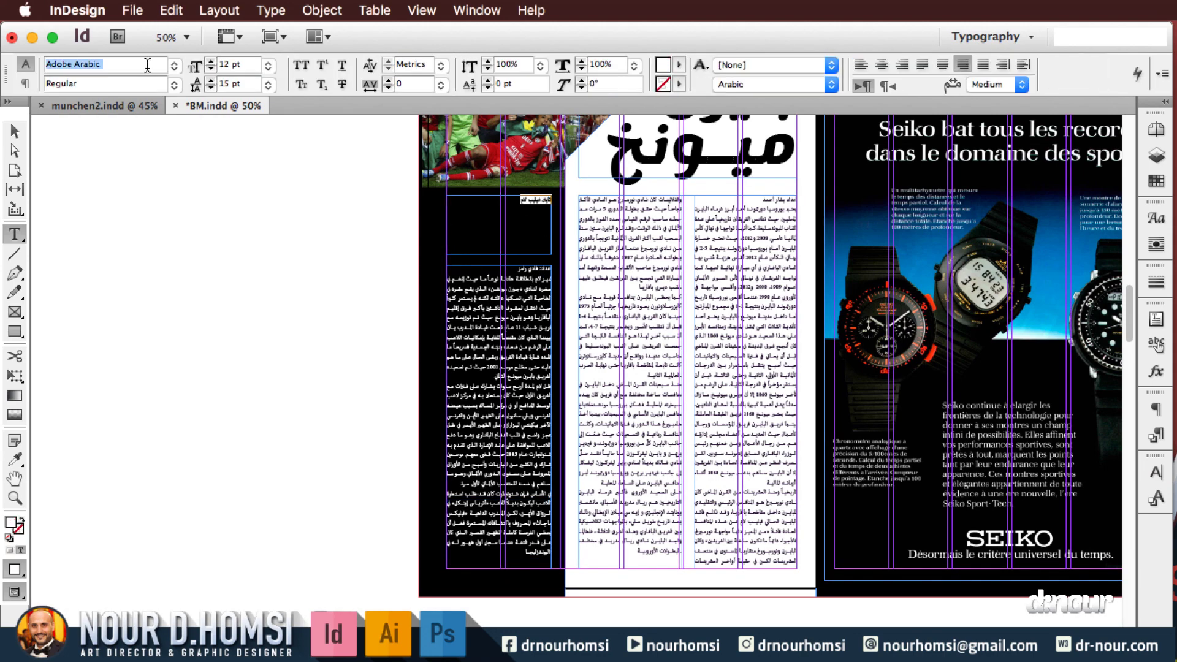
# Place Lahm.png from the 03-About folder at 100% scale, starting on the pasteboard beside the black sidebar just below the team photo's level
pyautogui.press('F5')
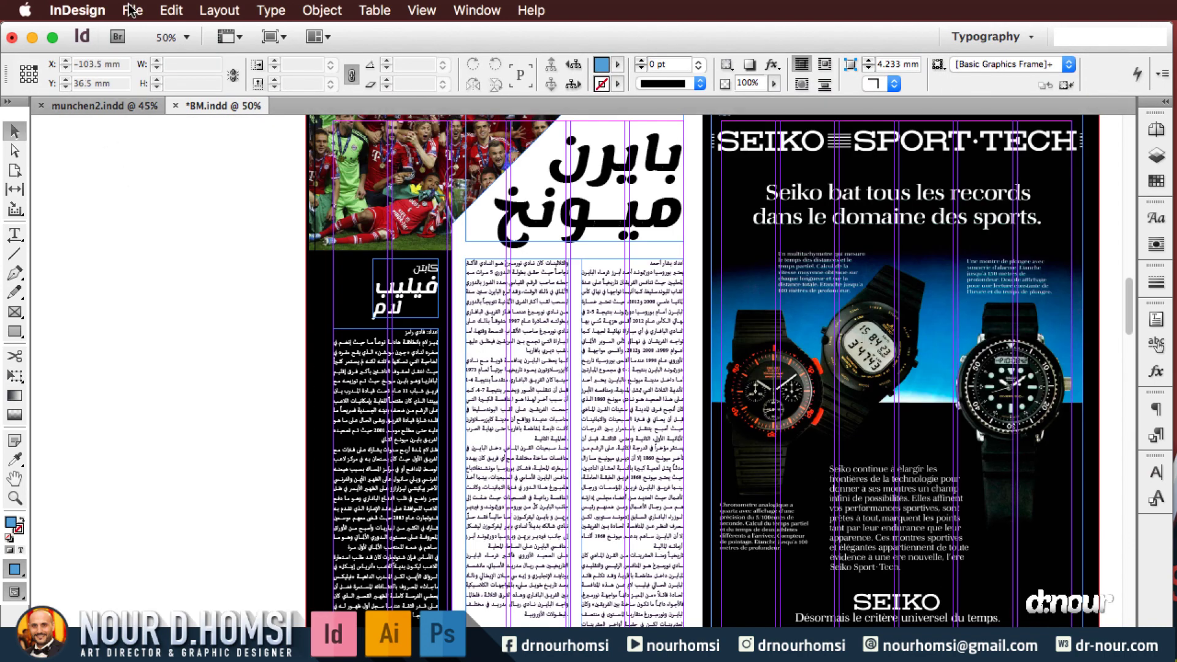
pyautogui.click(132, 9)
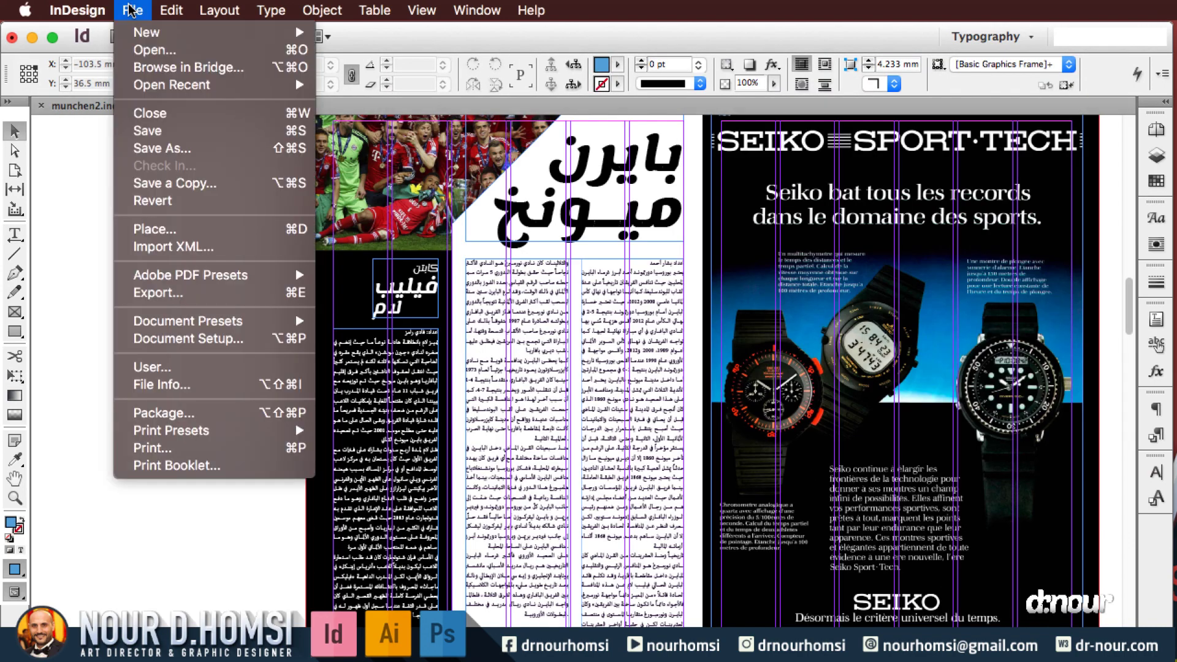
pyautogui.click(154, 229)
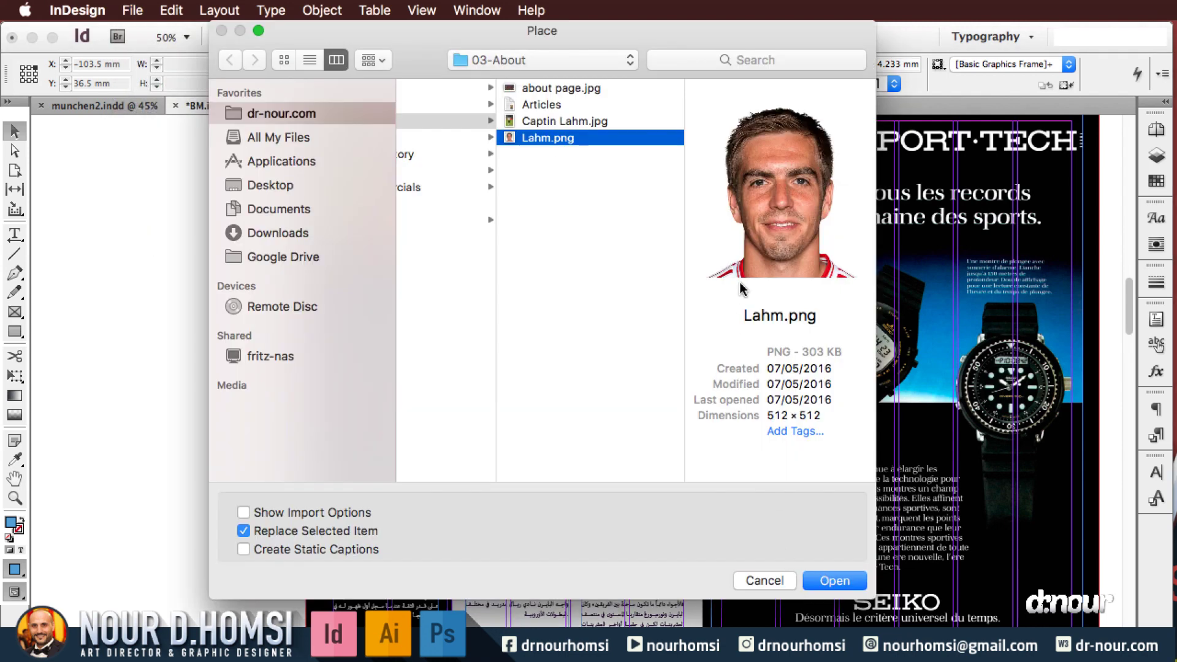
pyautogui.click(842, 585)
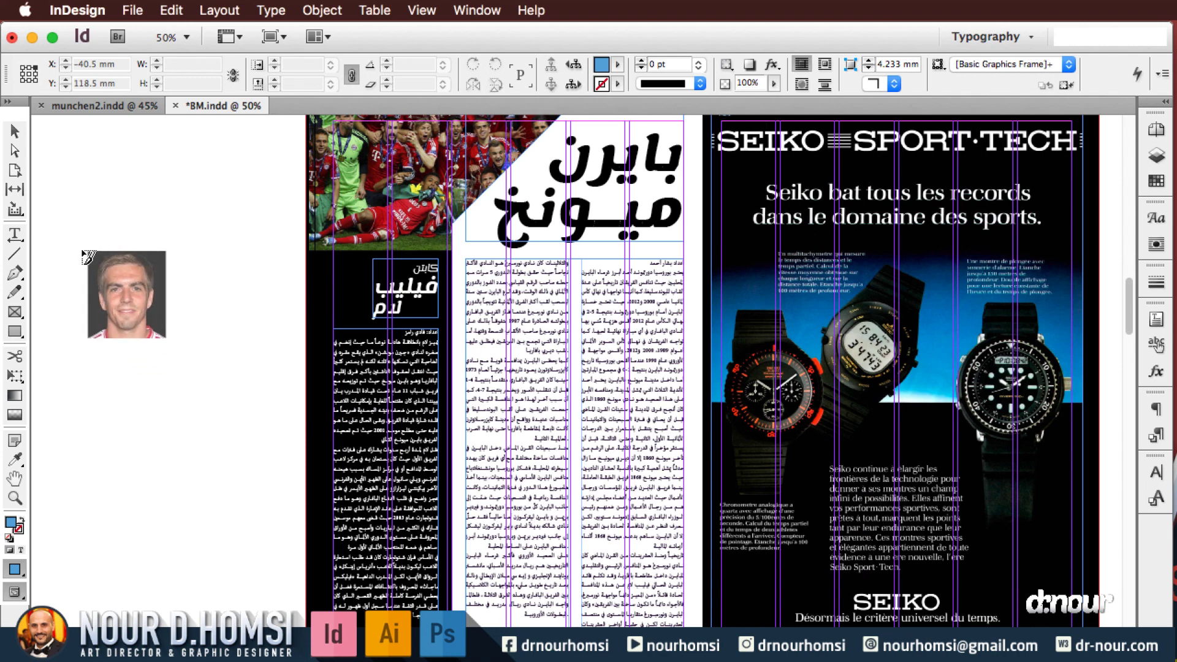
pyautogui.click(80, 249)
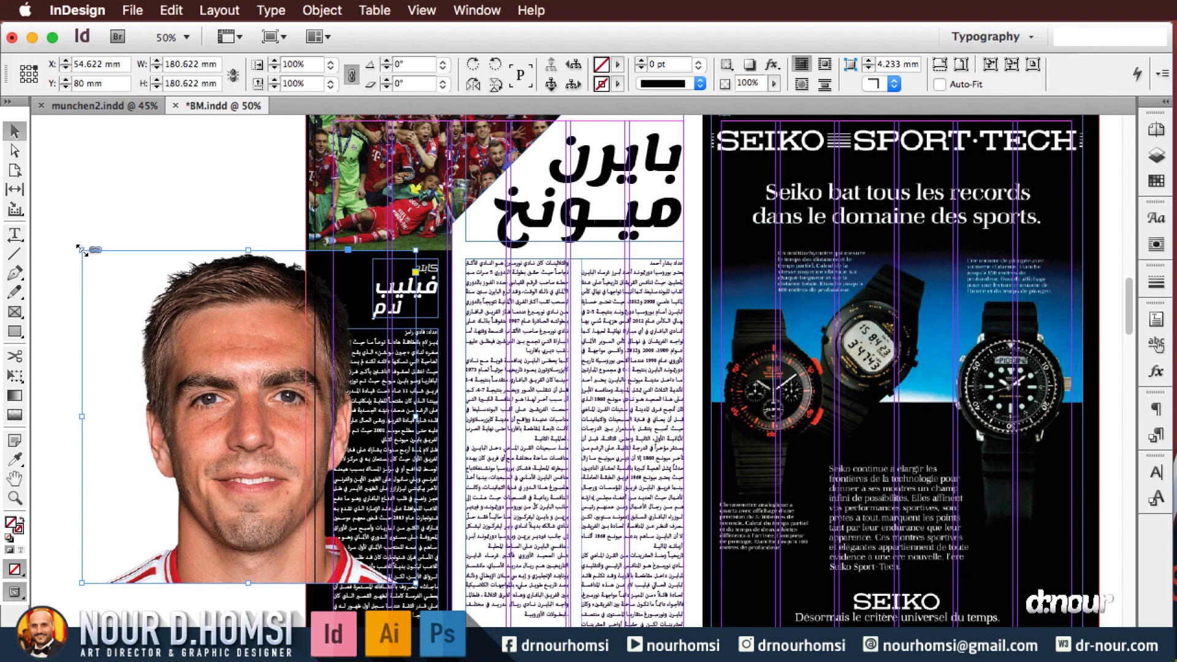
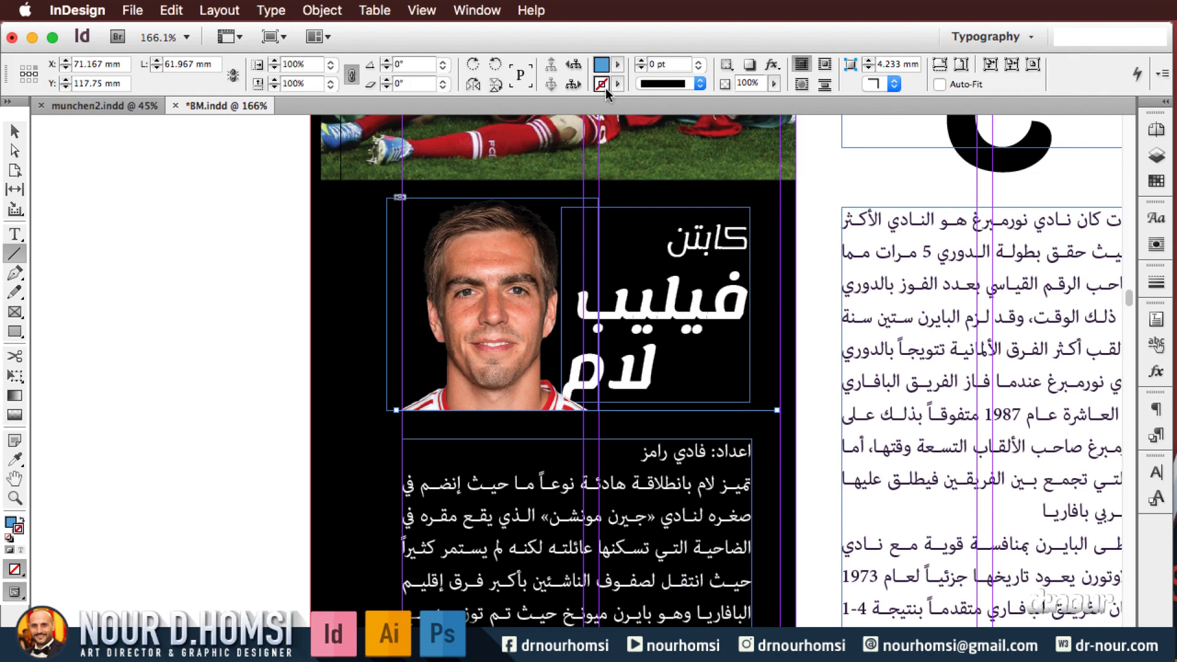
# Give the horizontal line under the Lahm portrait and name the [Paper] colour and a 1 pt stroke weight
pyautogui.click(617, 65)
pyautogui.click(639, 102)
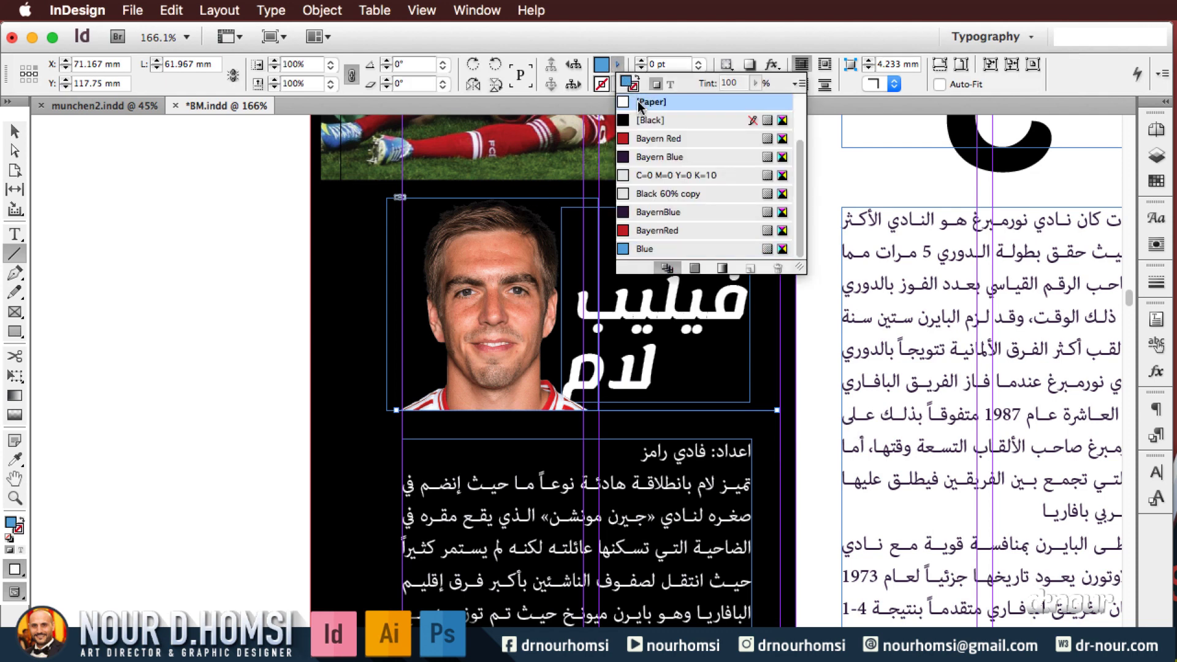
pyautogui.click(698, 65)
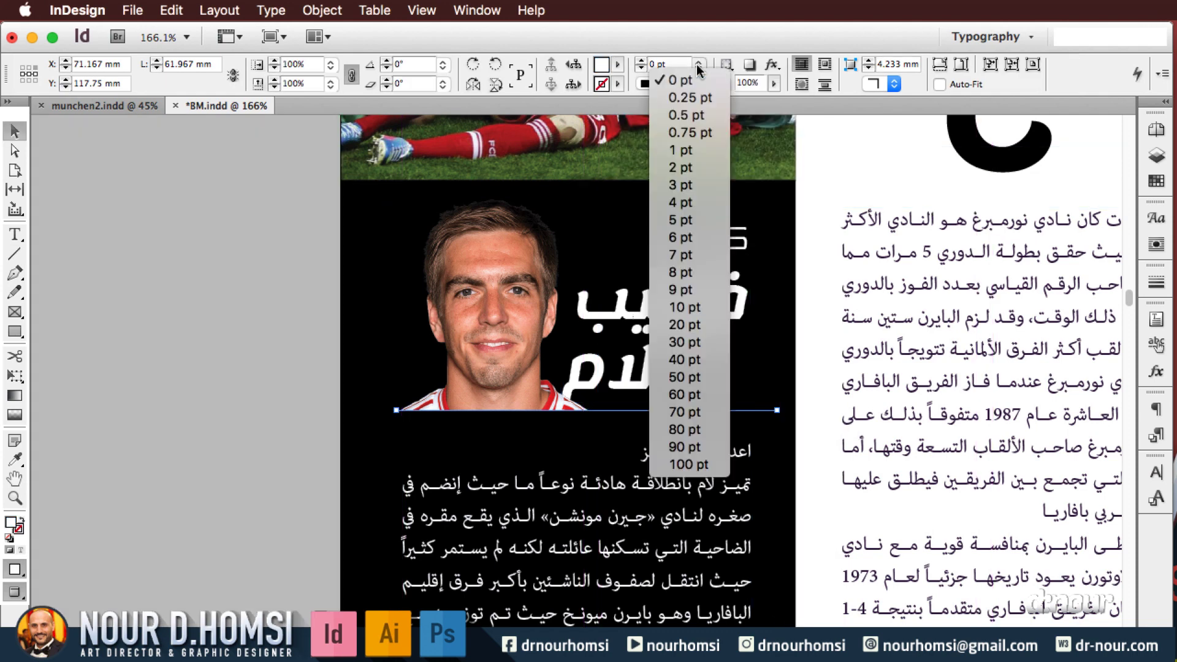
pyautogui.click(692, 152)
pyautogui.click(282, 316)
pyautogui.press('super+1')
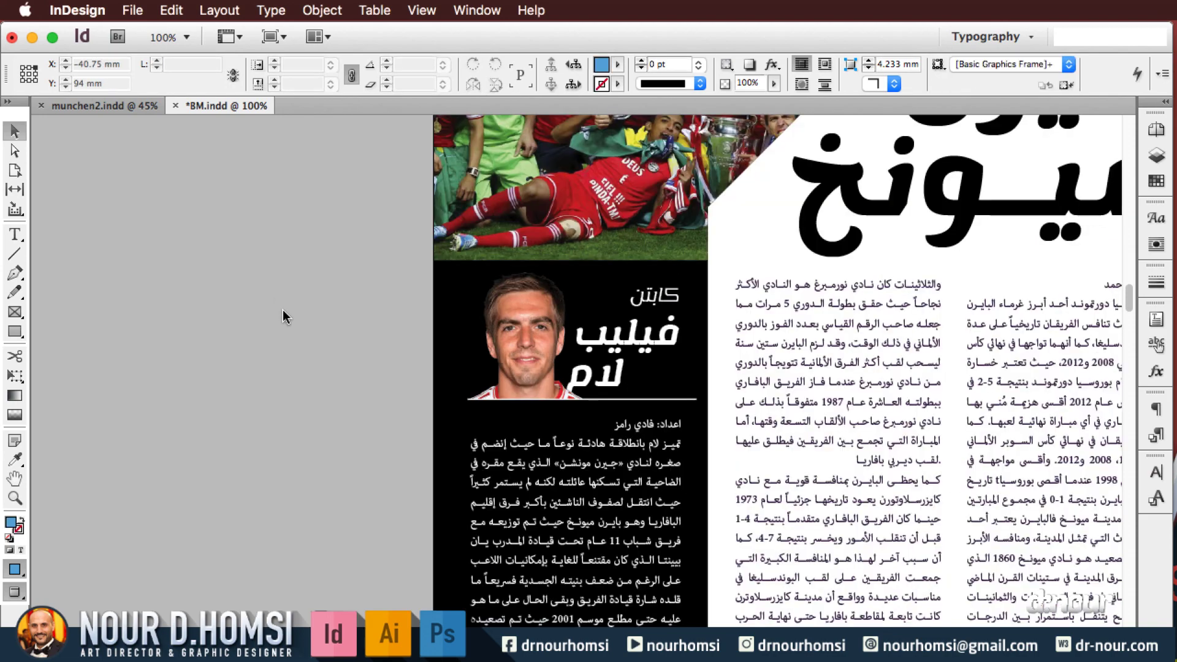
# Place Philipp_LahmCut.png from the 03-About folder on the pasteboard beside the black sidebar, about 85 mm wide and 127 mm high
pyautogui.press('super+minus')
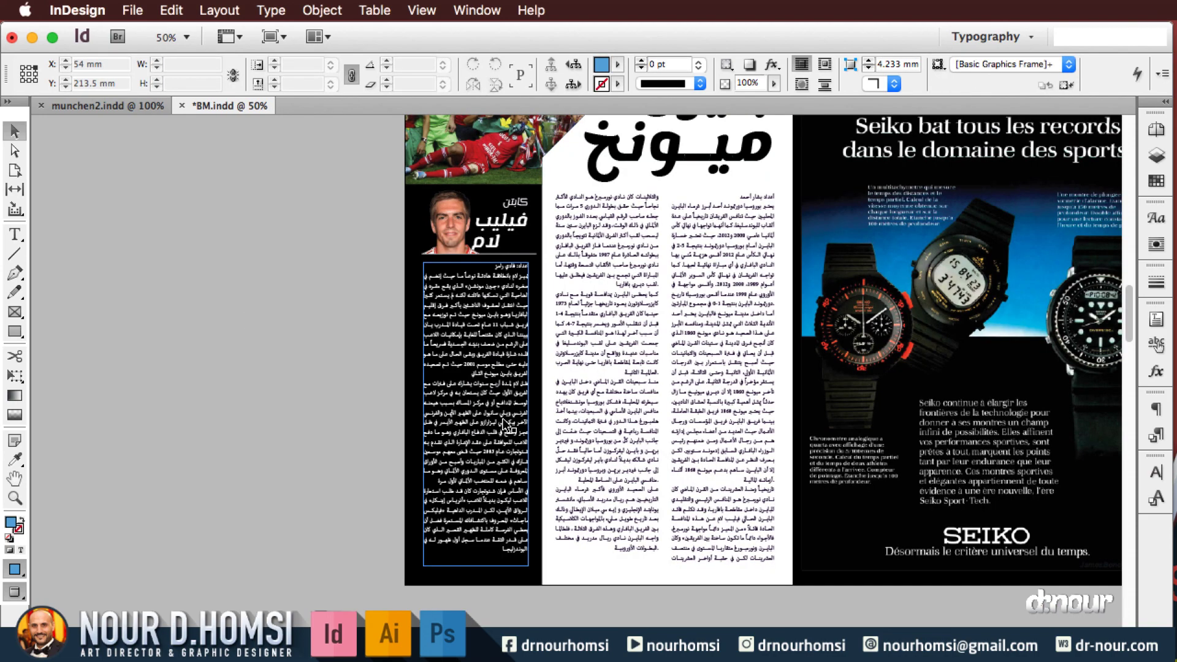
pyautogui.press('w')
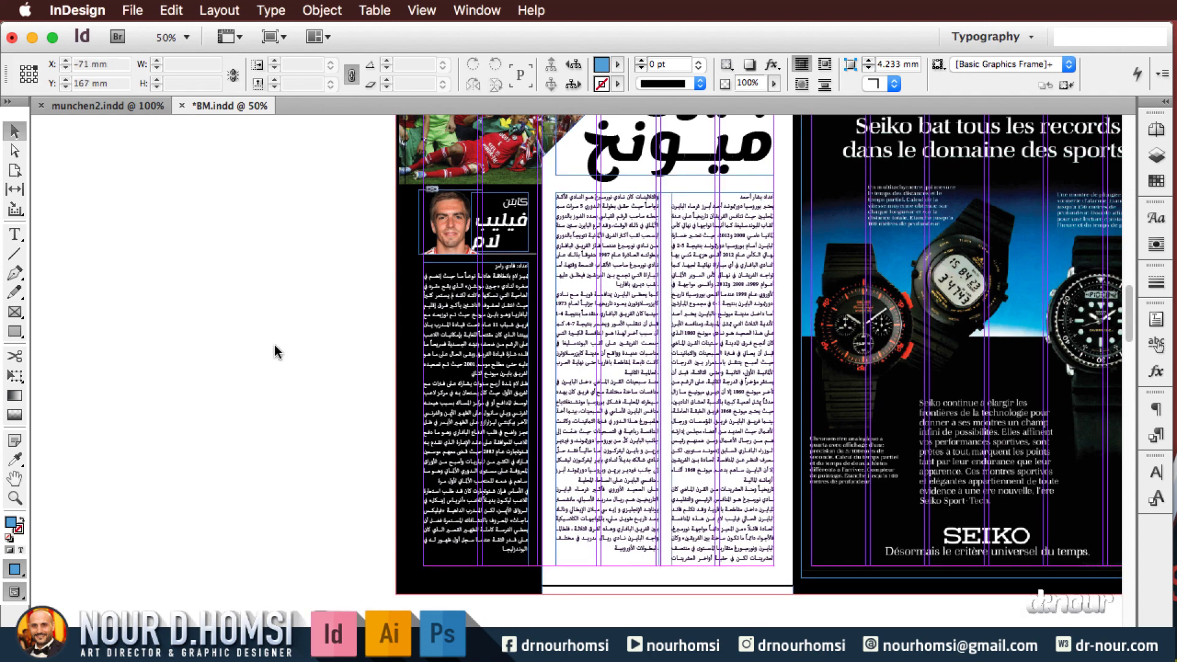
pyautogui.click(132, 9)
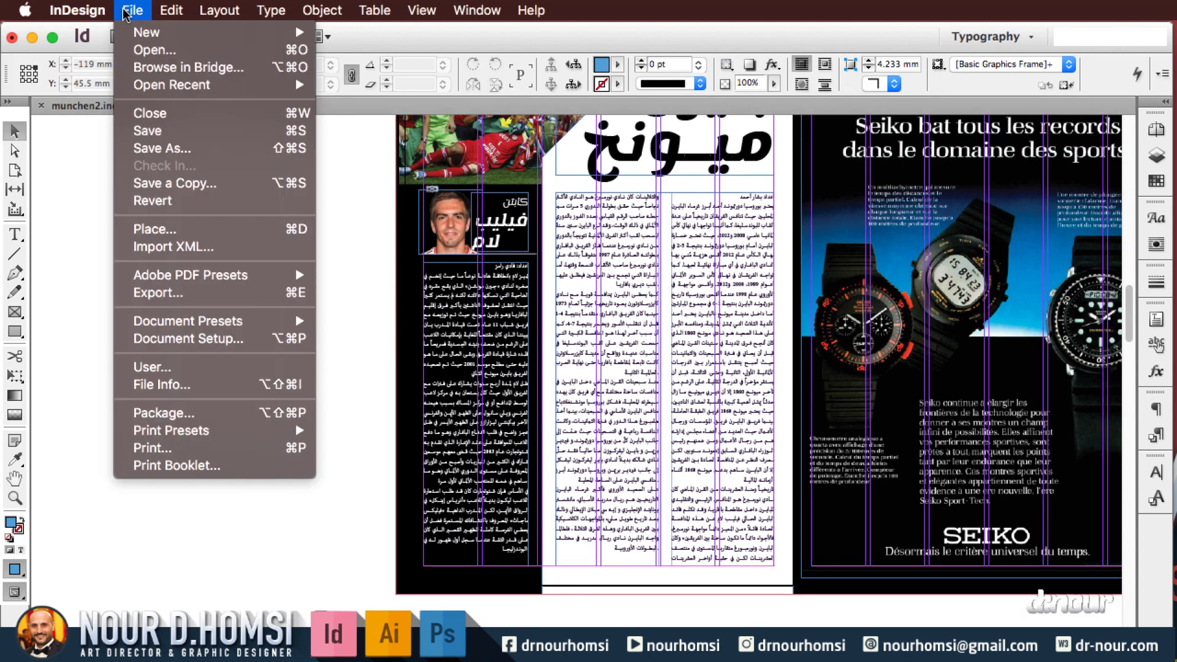
pyautogui.click(152, 229)
pyautogui.click(606, 156)
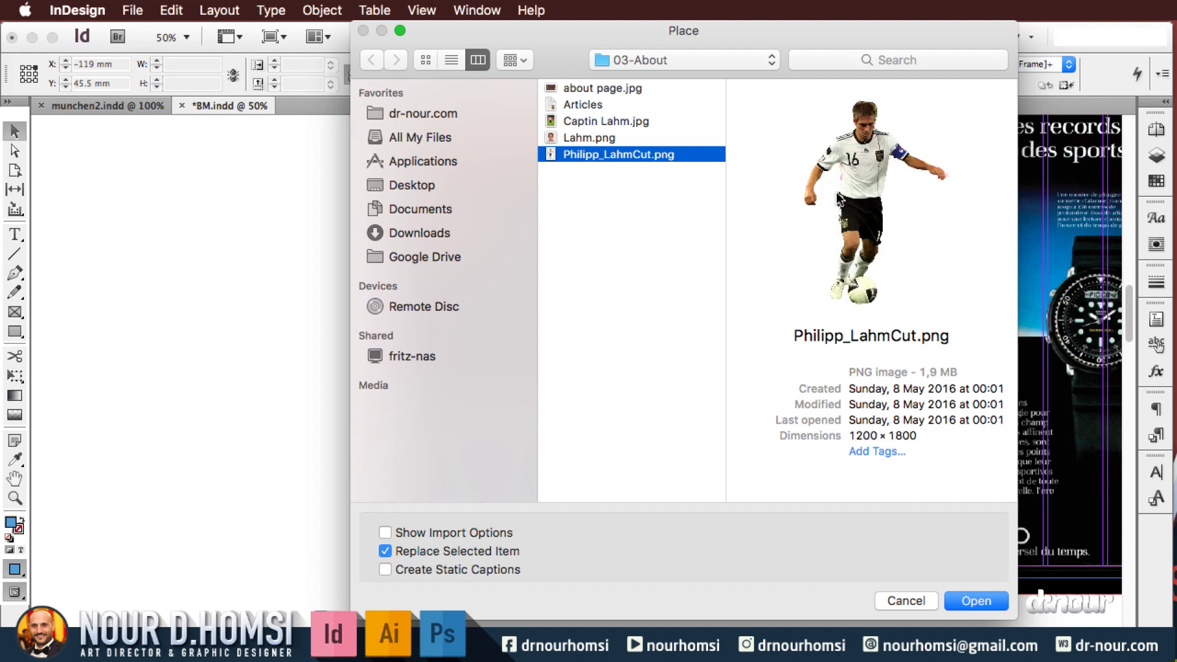
pyautogui.click(976, 602)
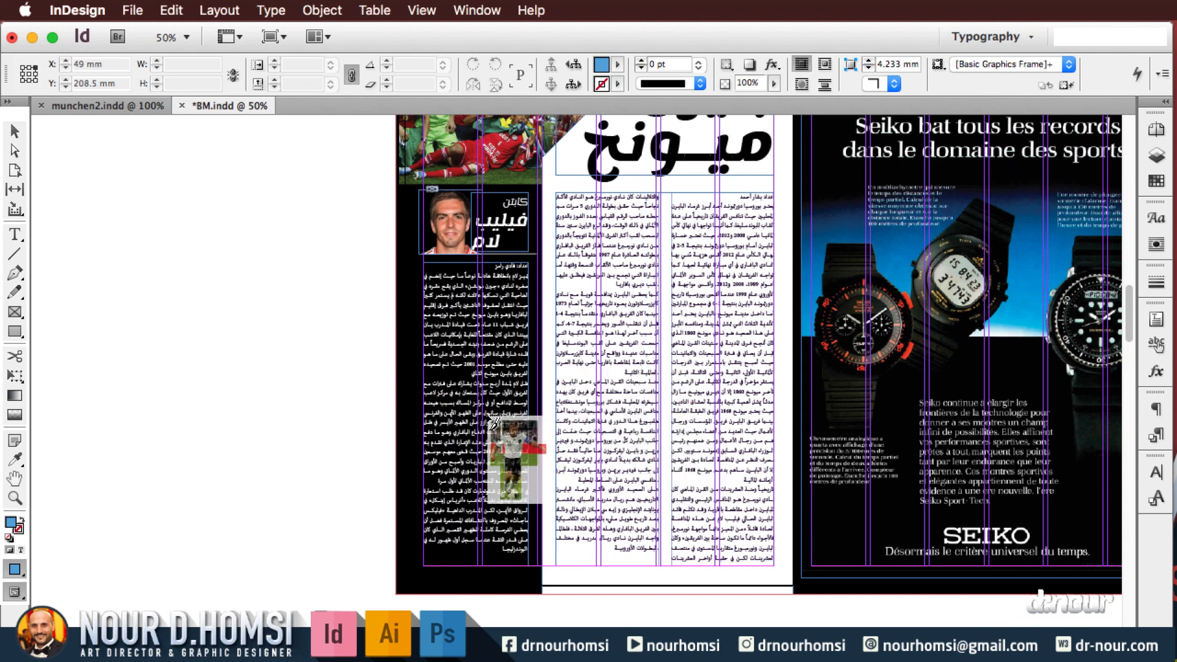
pyautogui.moveTo(128, 224); pyautogui.dragTo(265, 457)
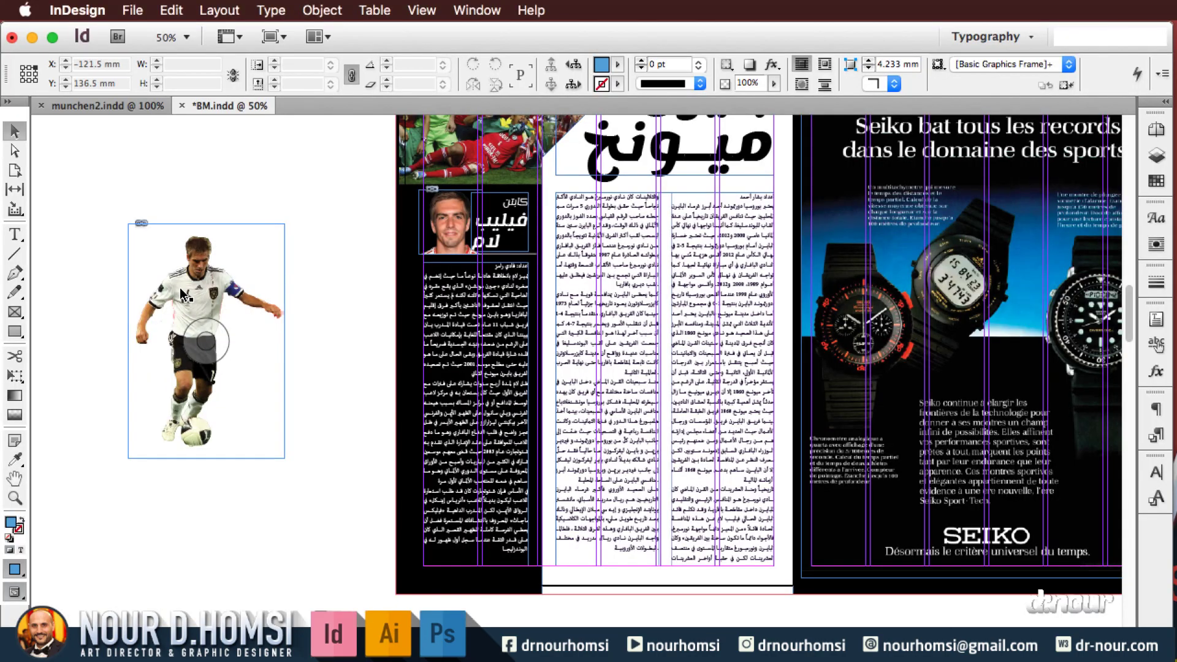
# Try the player cutout over the article columns and over the large title in preview mode
pyautogui.moveTo(190, 297); pyautogui.dragTo(655, 313)
pyautogui.click(313, 334)
pyautogui.press('w')
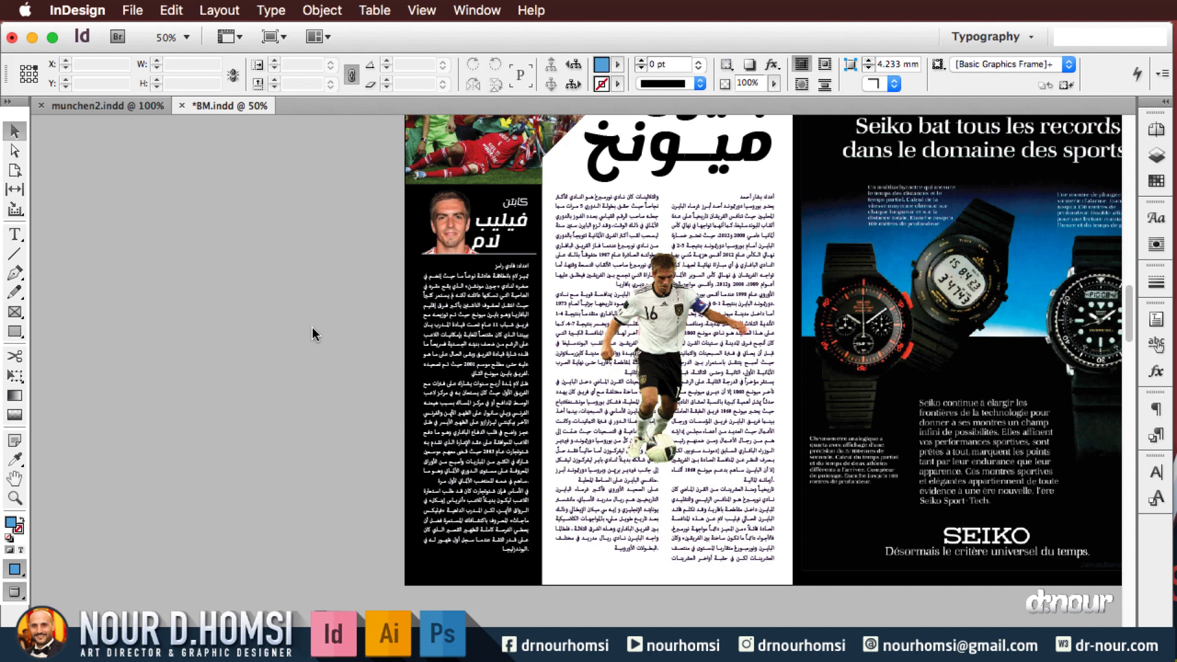
pyautogui.moveTo(299, 322); pyautogui.dragTo(291, 483)
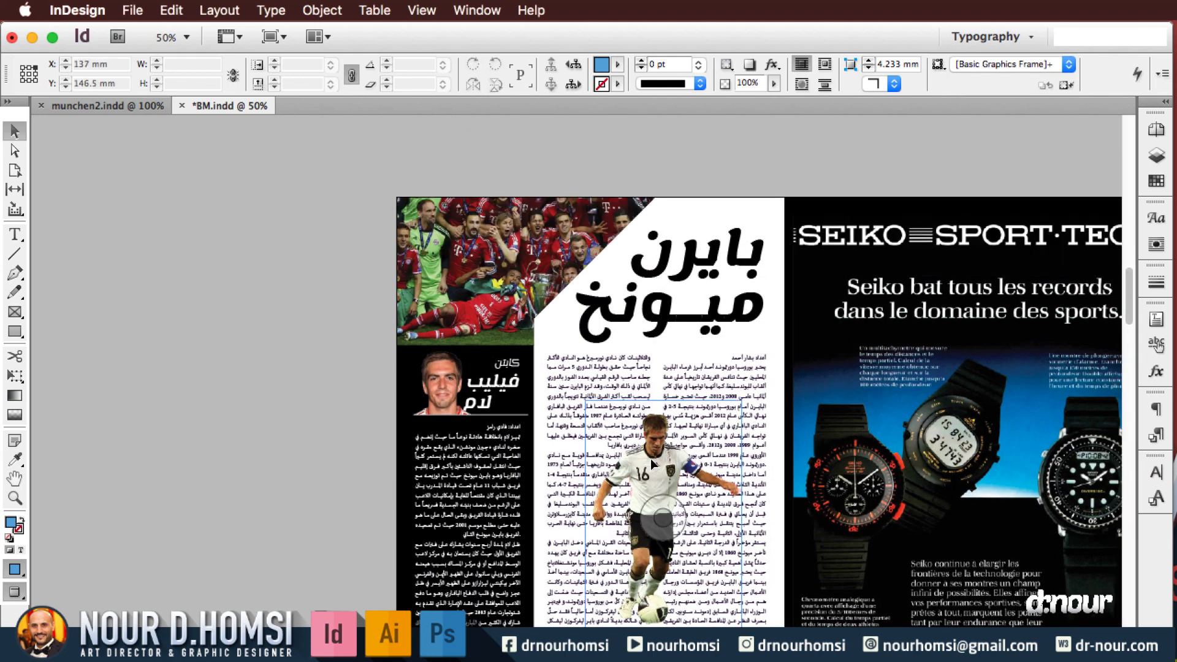
pyautogui.moveTo(651, 464); pyautogui.dragTo(726, 253)
pyautogui.click(291, 317)
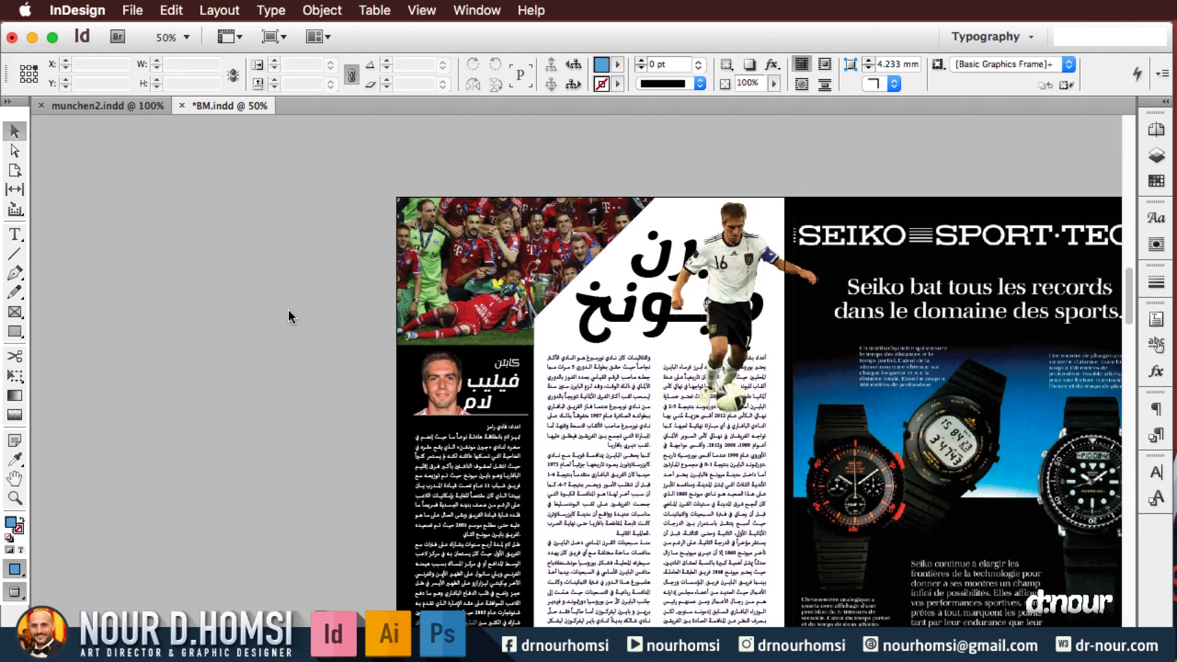
# Move the player cutout to the page's lower edge, straddling the border between the black sidebar and the white article area
pyautogui.scroll(-5, 268, 388)
pyautogui.click(758, 137)
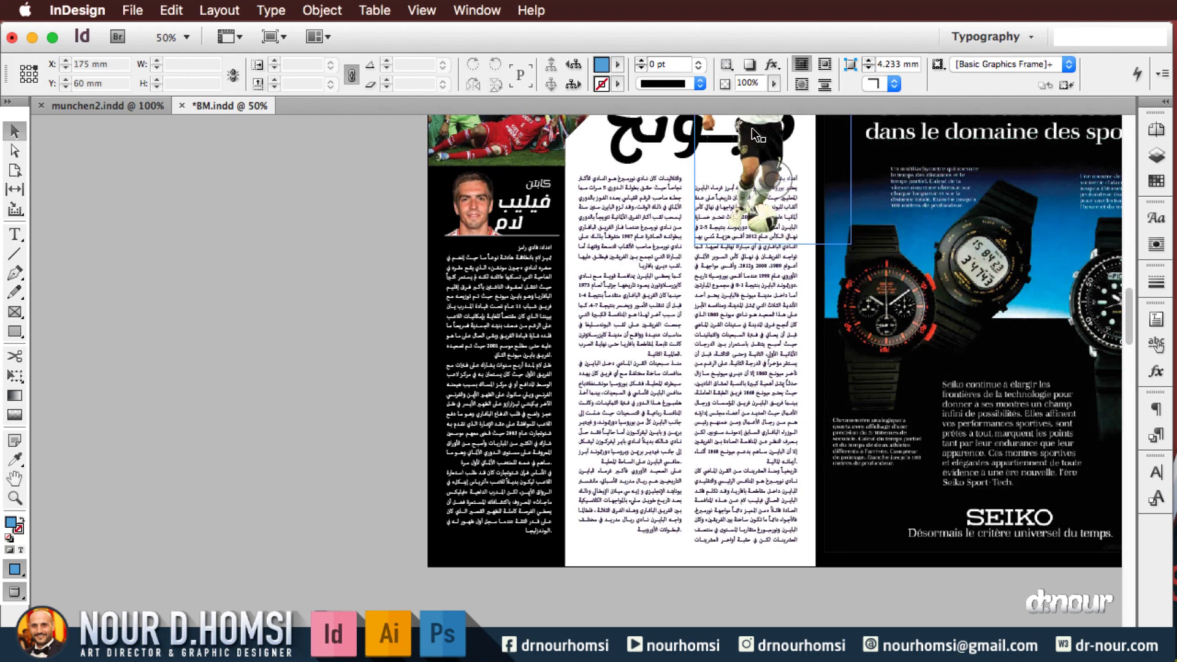
pyautogui.scroll(1, 757, 138)
pyautogui.moveTo(757, 137); pyautogui.dragTo(566, 514)
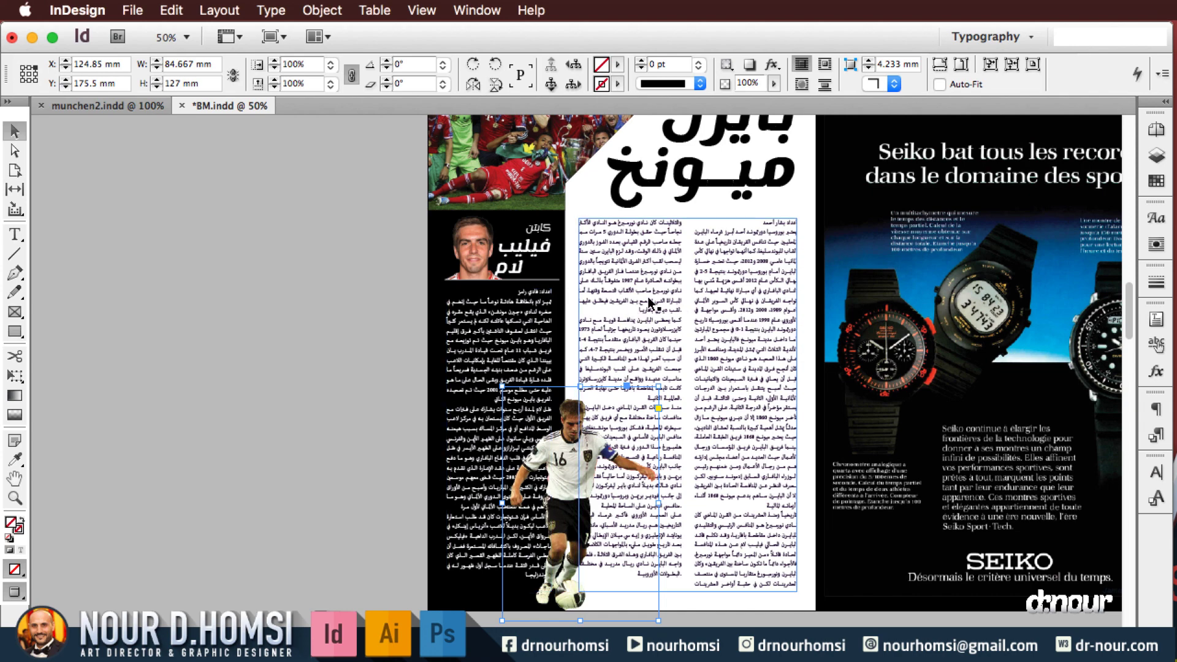
# Scale the player cutout down to about 77 mm wide and 115 mm high, keeping its lower end near the page edge
pyautogui.press('e')
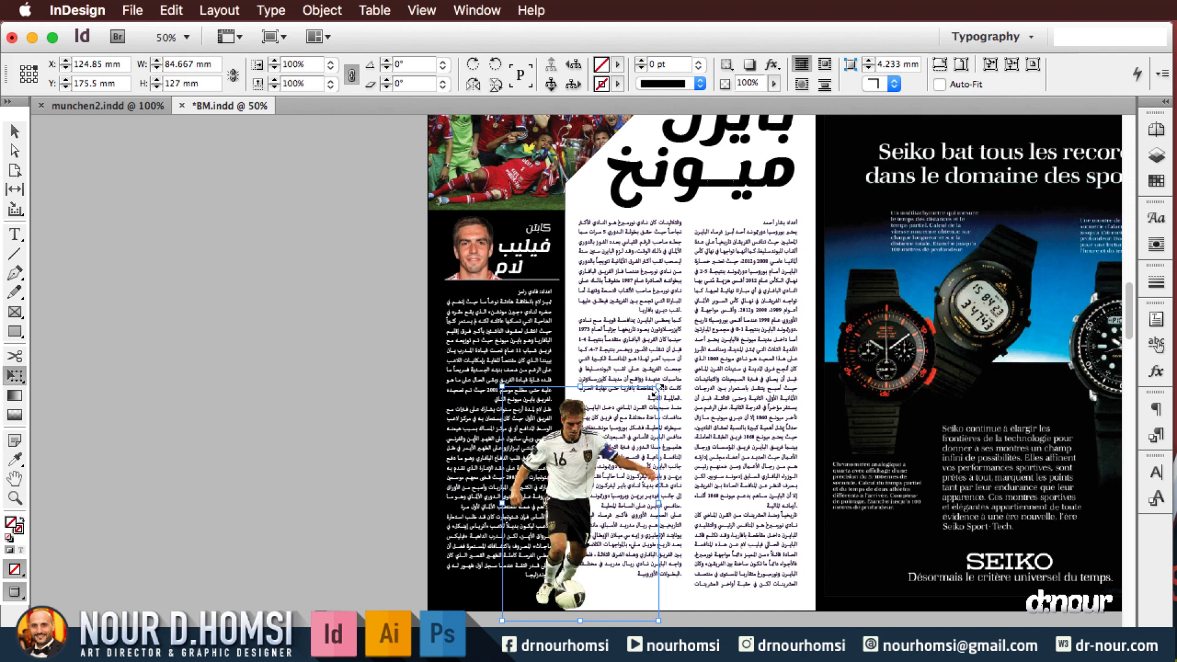
pyautogui.moveTo(653, 396); pyautogui.dragTo(642, 408)
pyautogui.press('v')
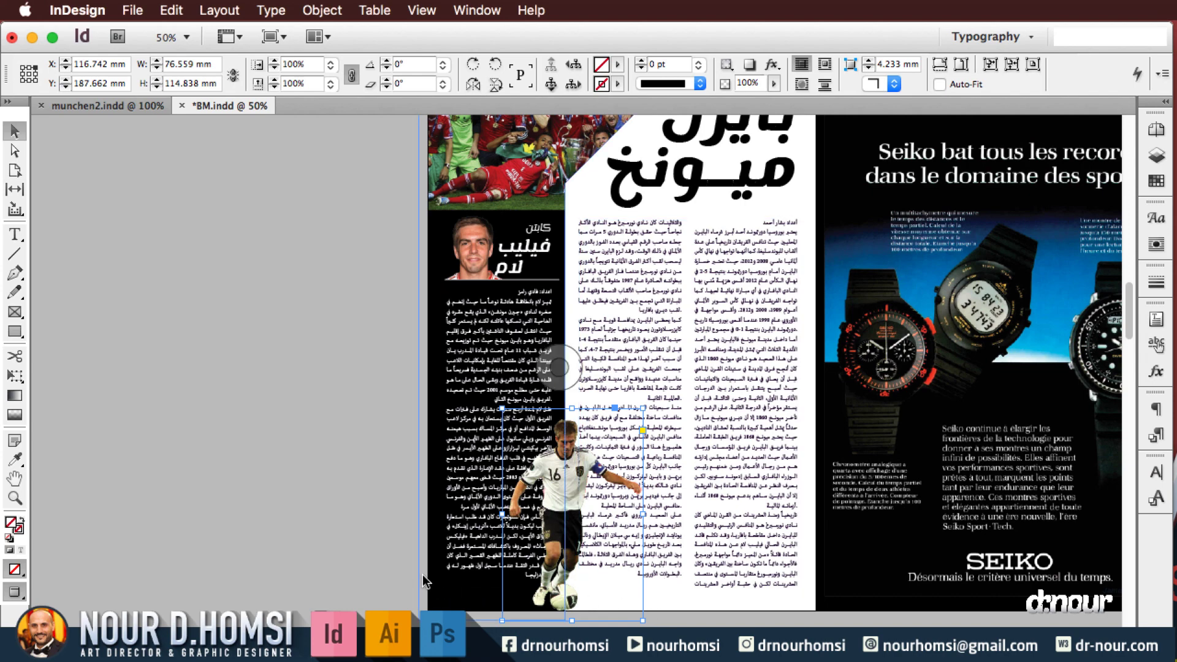
pyautogui.click(367, 548)
# Apply a text wrap around the object shape to the player cutout
pyautogui.scroll(-2, 368, 547)
pyautogui.press('z')
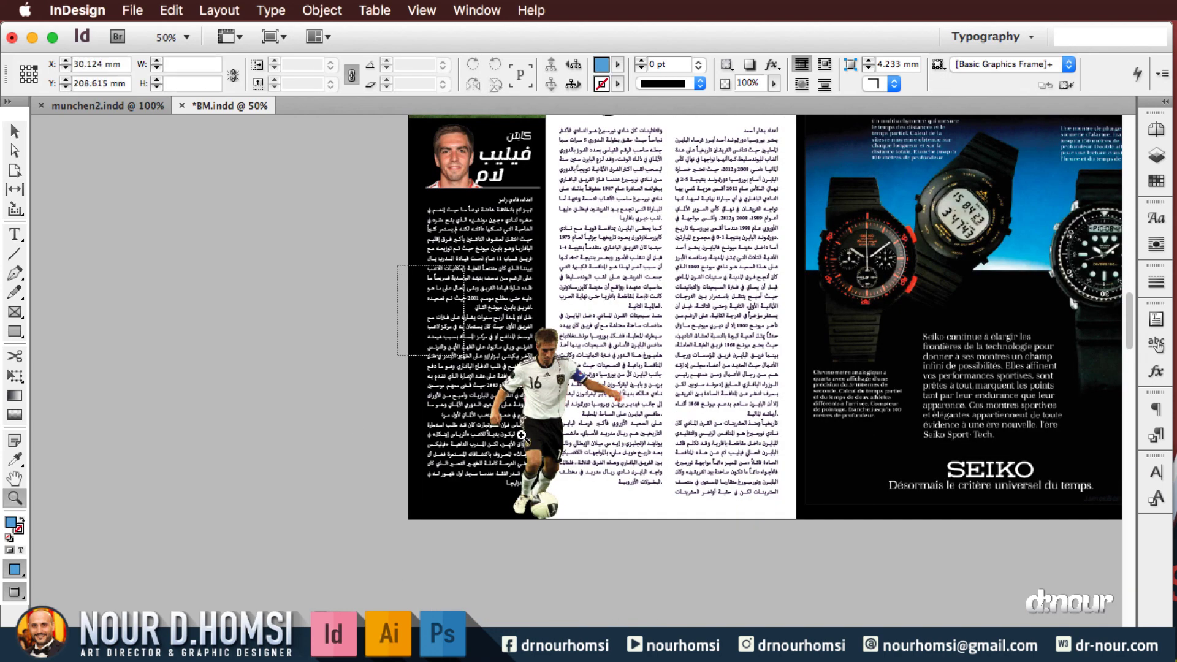
pyautogui.moveTo(399, 265); pyautogui.dragTo(697, 567)
pyautogui.press('v')
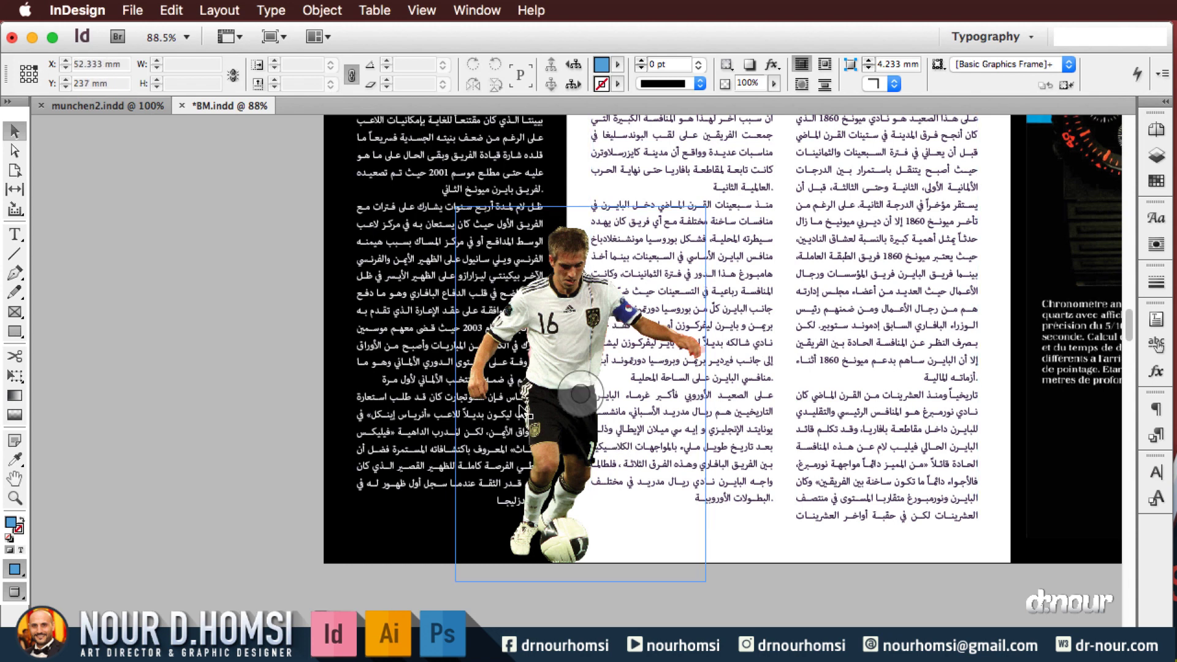
pyautogui.click(570, 313)
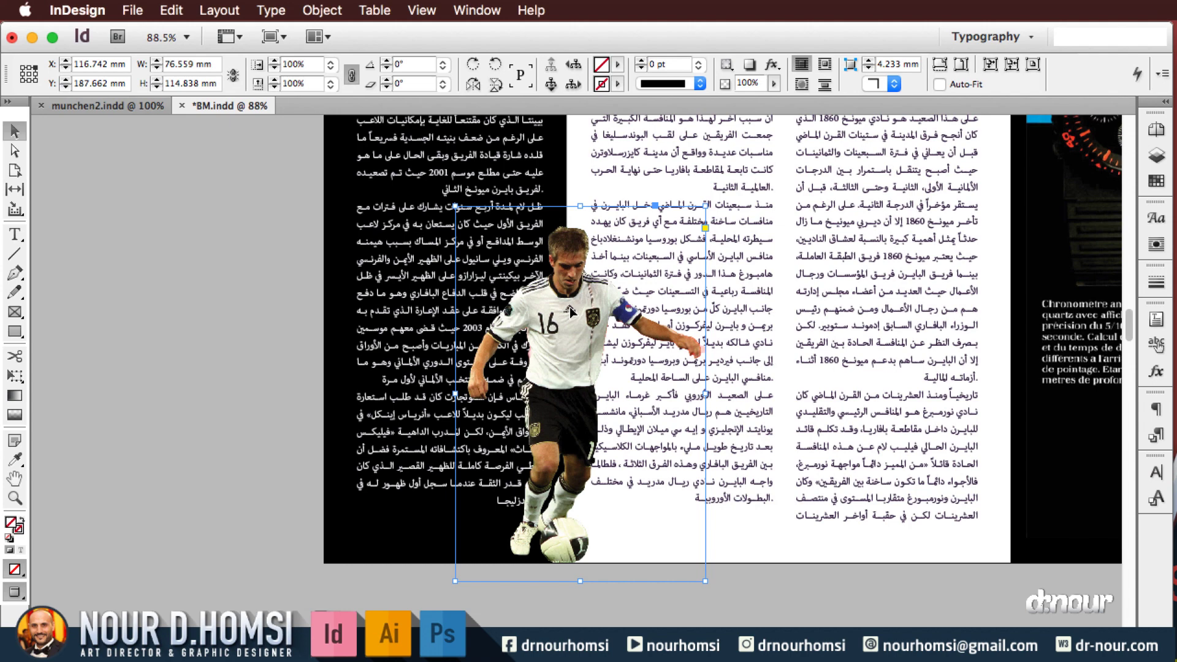
pyautogui.click(483, 8)
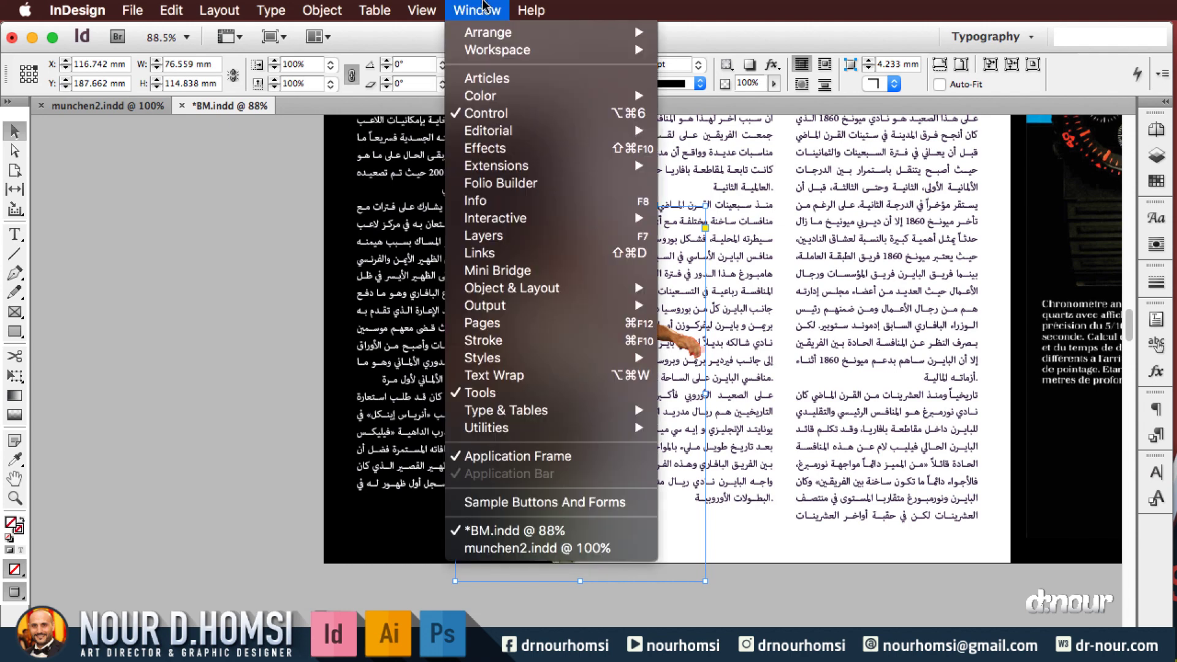
pyautogui.click(517, 375)
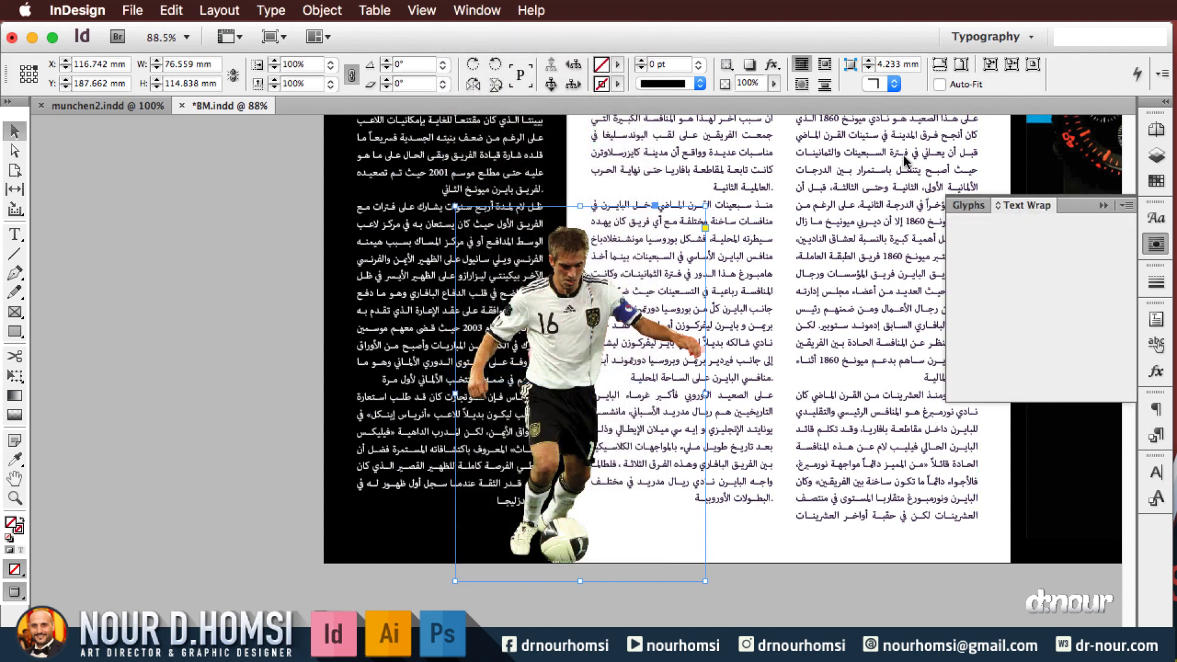
pyautogui.moveTo(904, 161); pyautogui.dragTo(874, 125)
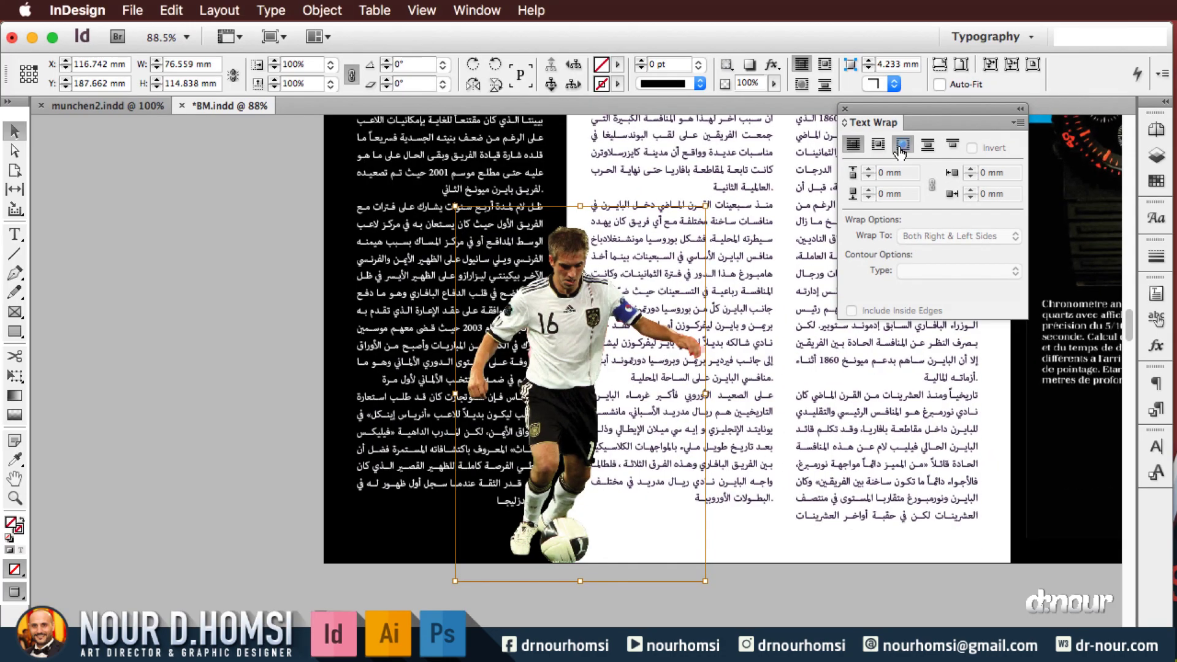
pyautogui.click(793, 126)
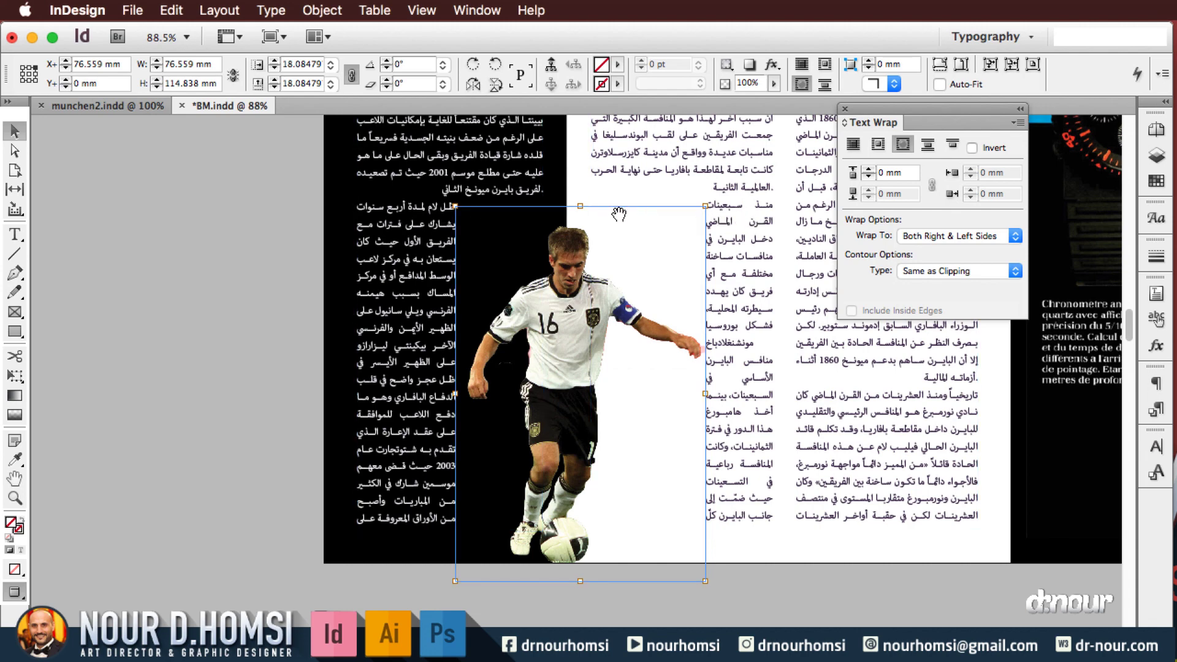
# Set the contour type of the player cutout's text wrap to Alpha Channel
pyautogui.click(712, 380)
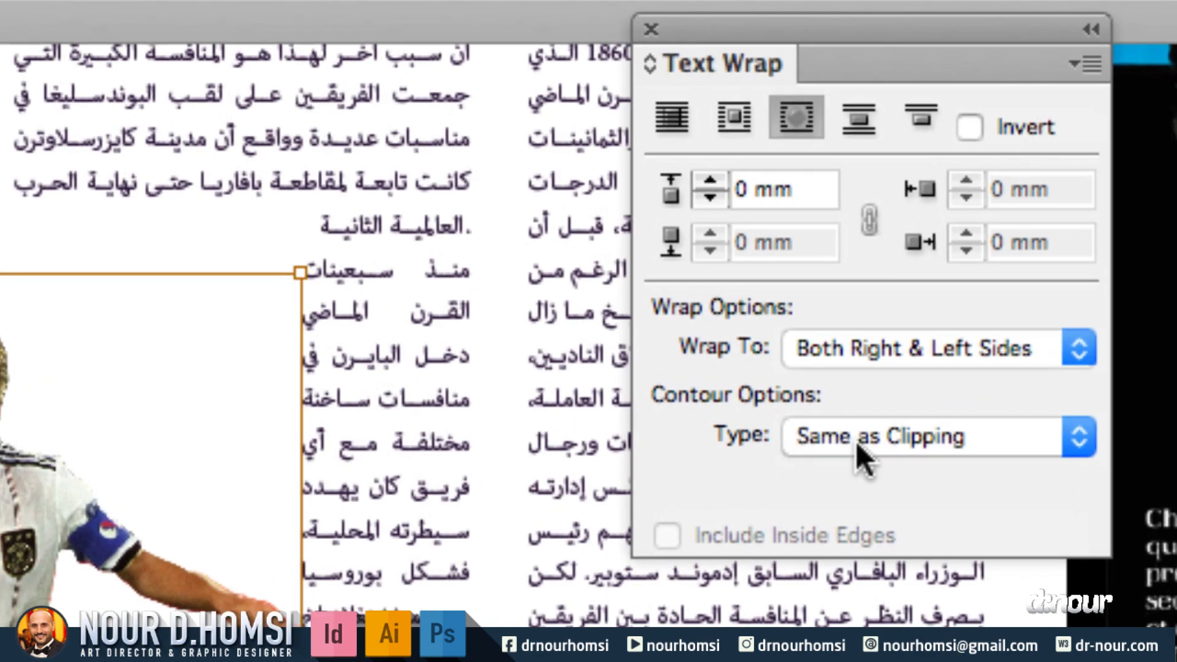
pyautogui.click(835, 429)
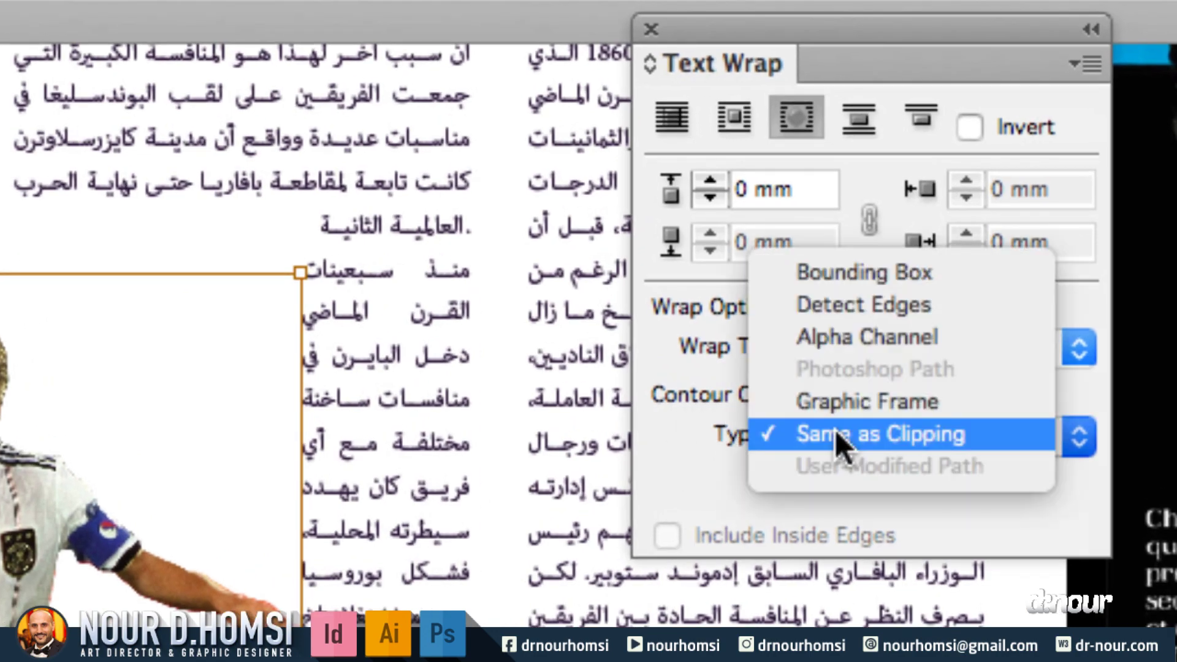
pyautogui.click(858, 336)
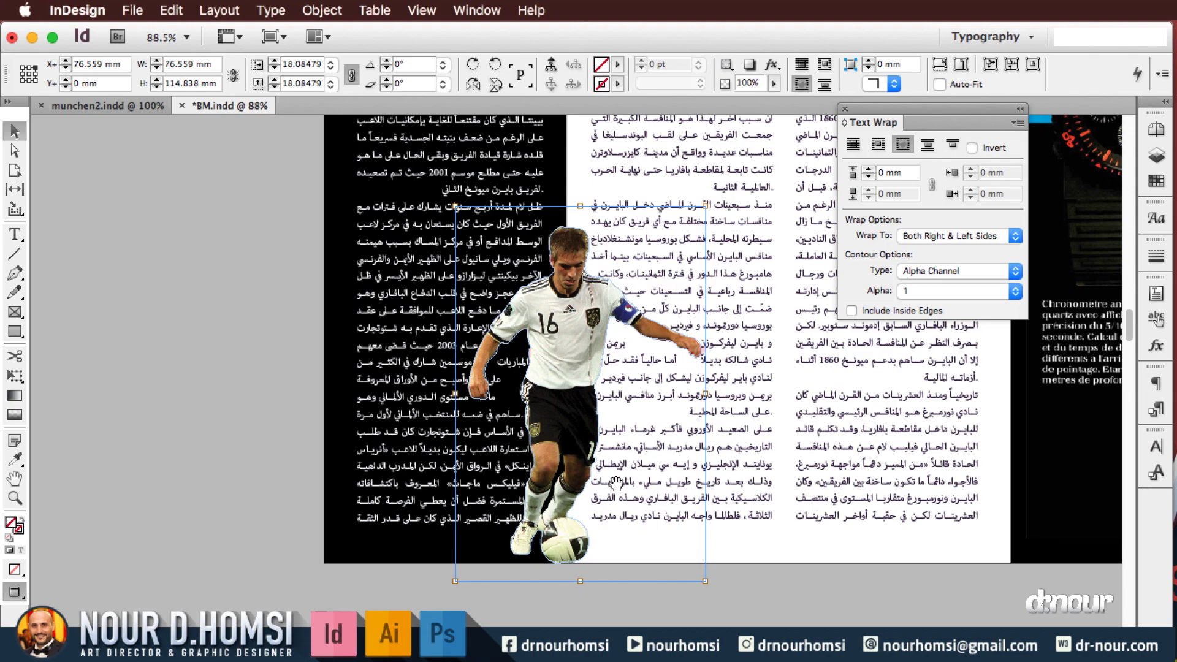
pyautogui.click(666, 417)
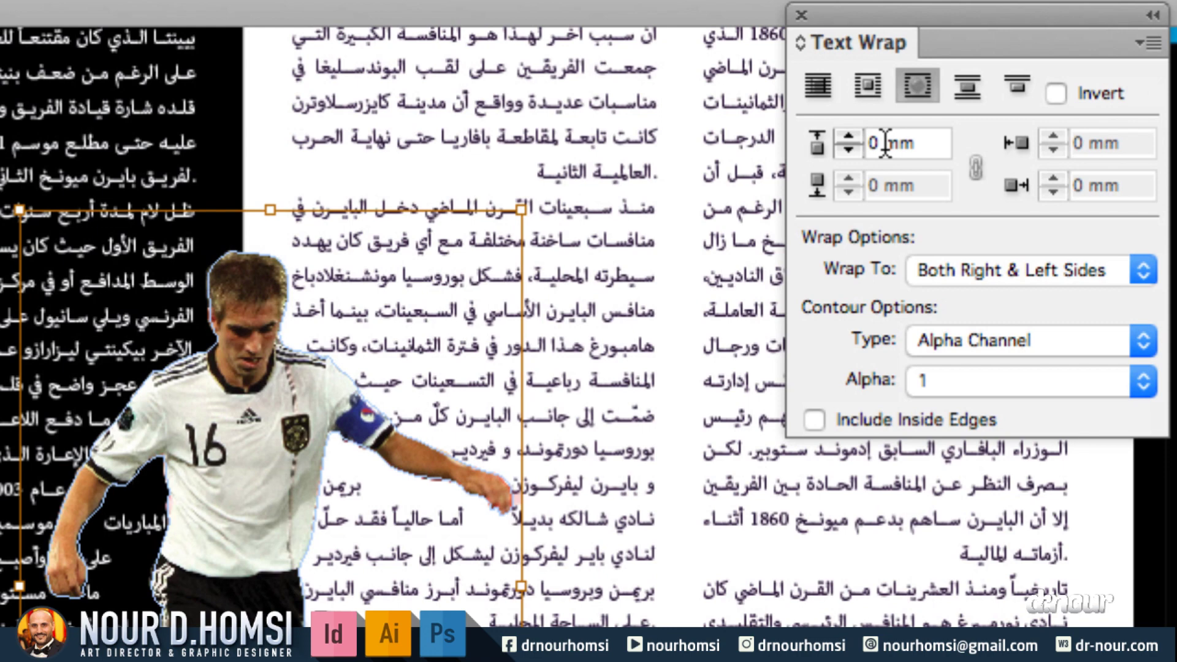
# Set the player cutout's text wrap offset to 5 mm, close the wrap settings and deselect the image
pyautogui.click(884, 143)
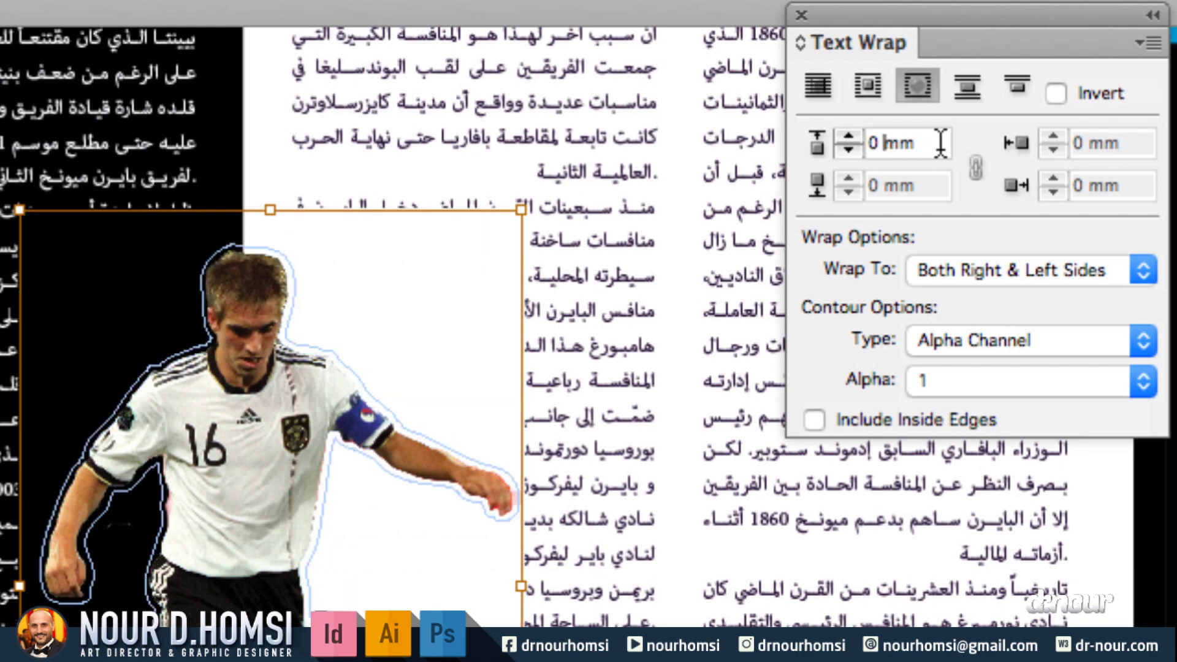
pyautogui.press('Up')
pyautogui.press('Up')
pyautogui.press('Up')
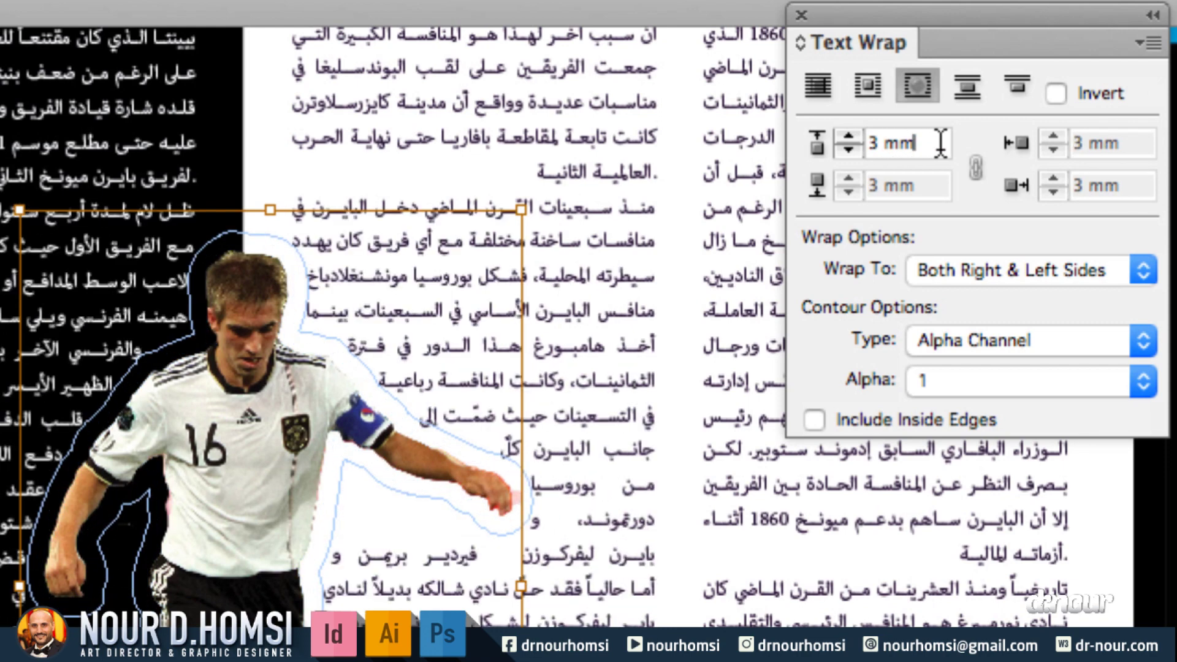
pyautogui.press('Up')
pyautogui.press('Up')
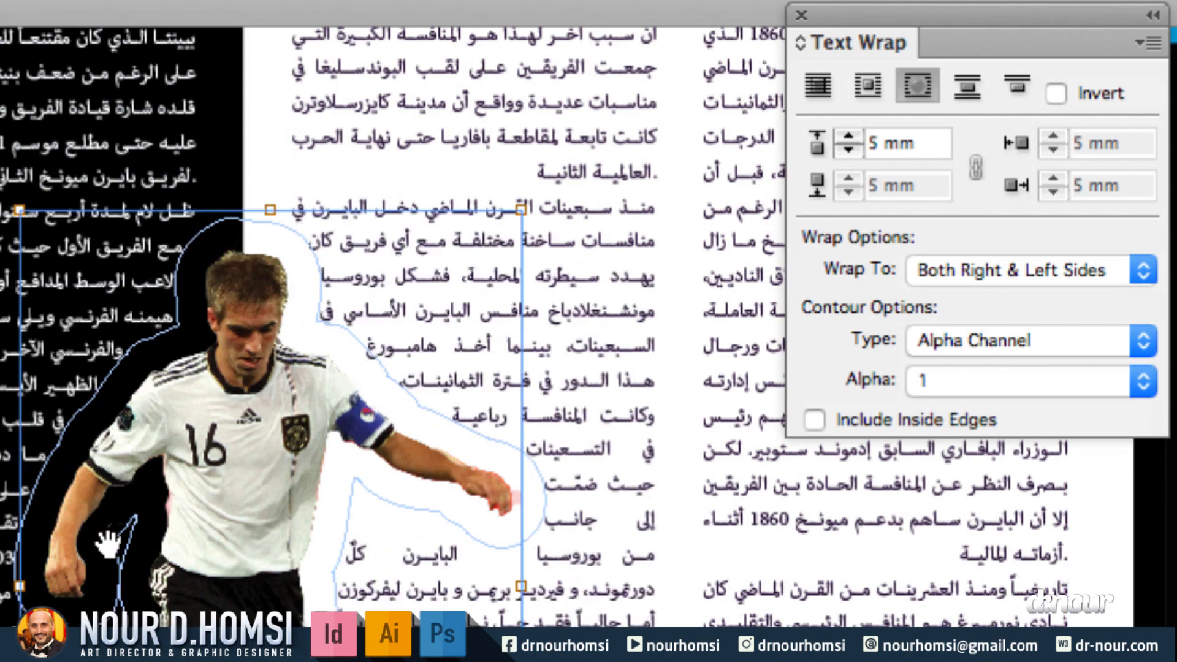
pyautogui.doubleClick(797, 22)
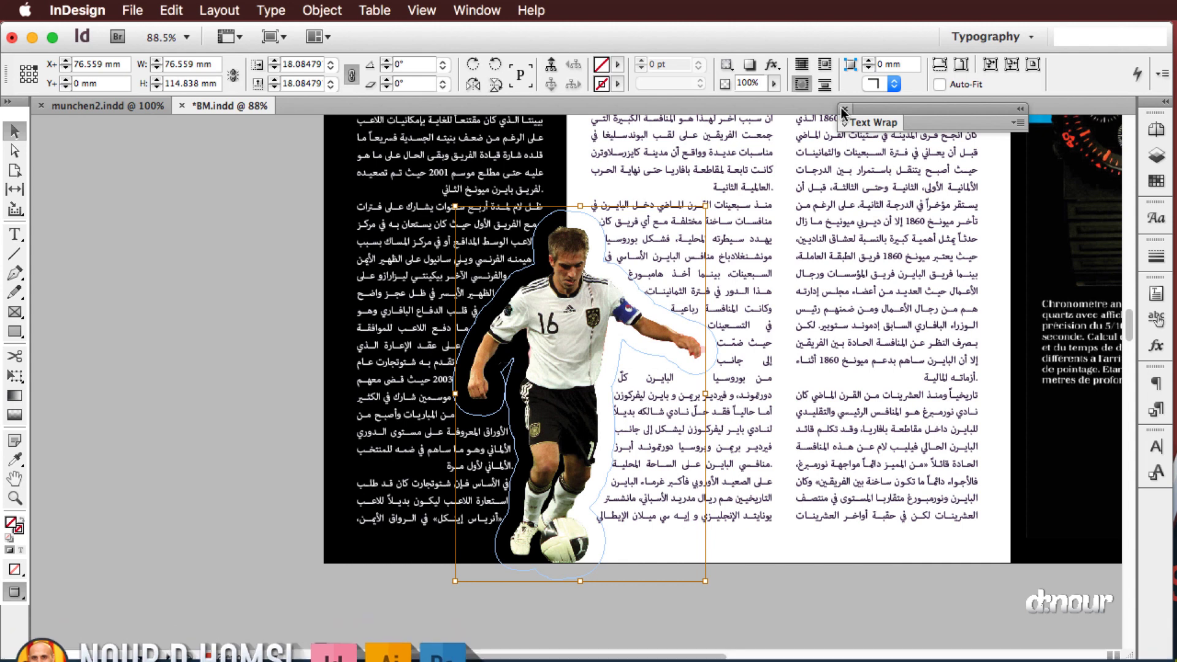
pyautogui.click(800, 15)
pyautogui.click(167, 338)
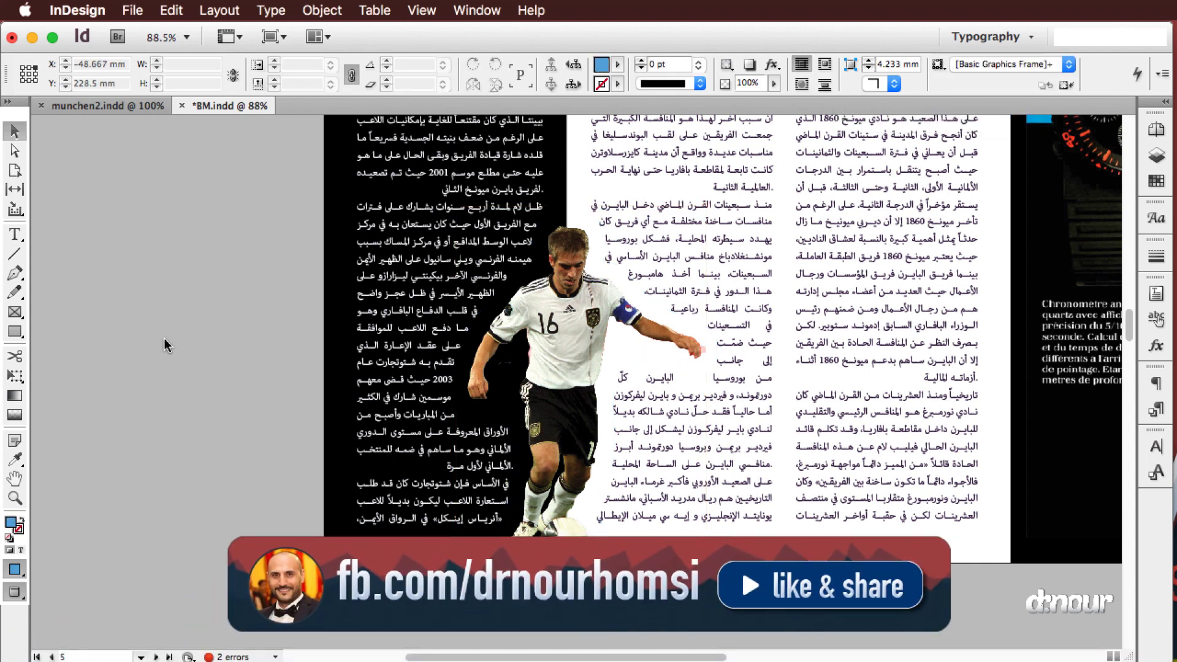
pyautogui.click(748, 273)
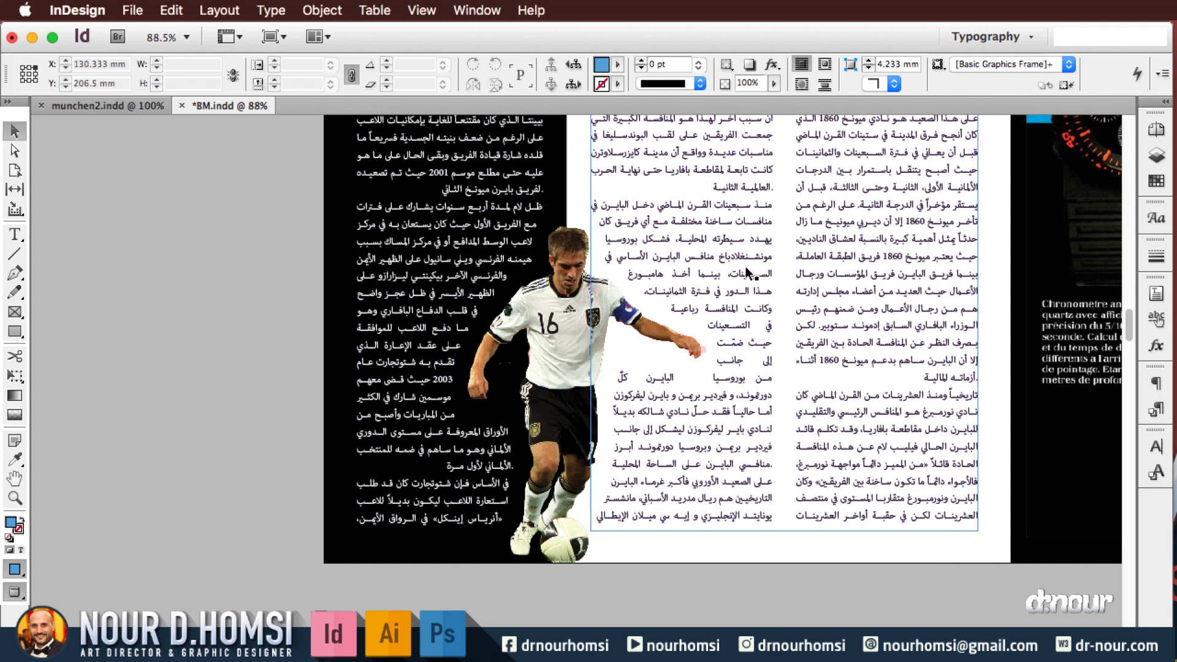
pyautogui.click(699, 271)
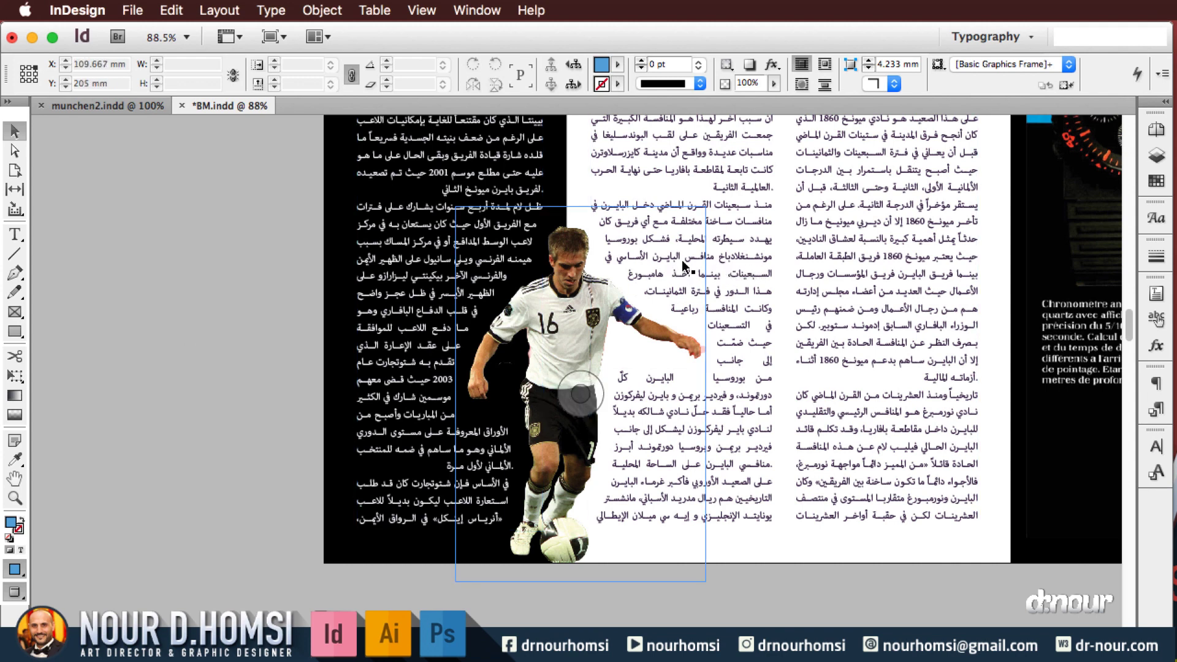
pyautogui.moveTo(682, 267); pyautogui.dragTo(670, 425)
pyautogui.click(423, 389)
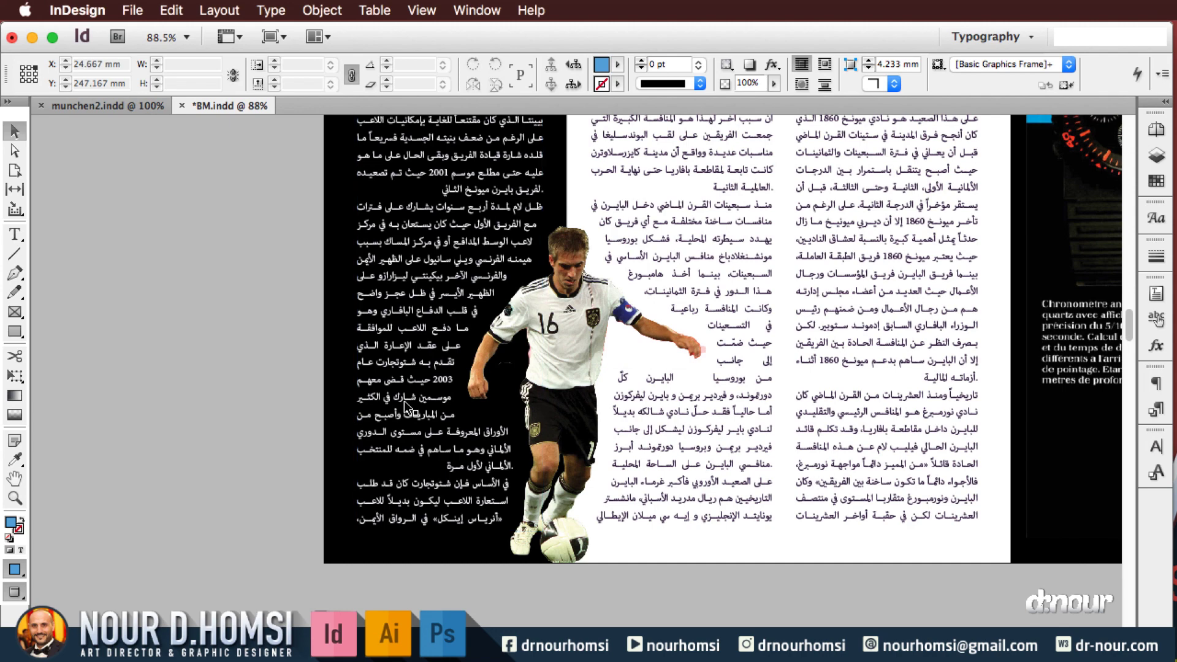
# Turn off the preview and check the main article's text frame for overset text beside the player cutout
pyautogui.press('w')
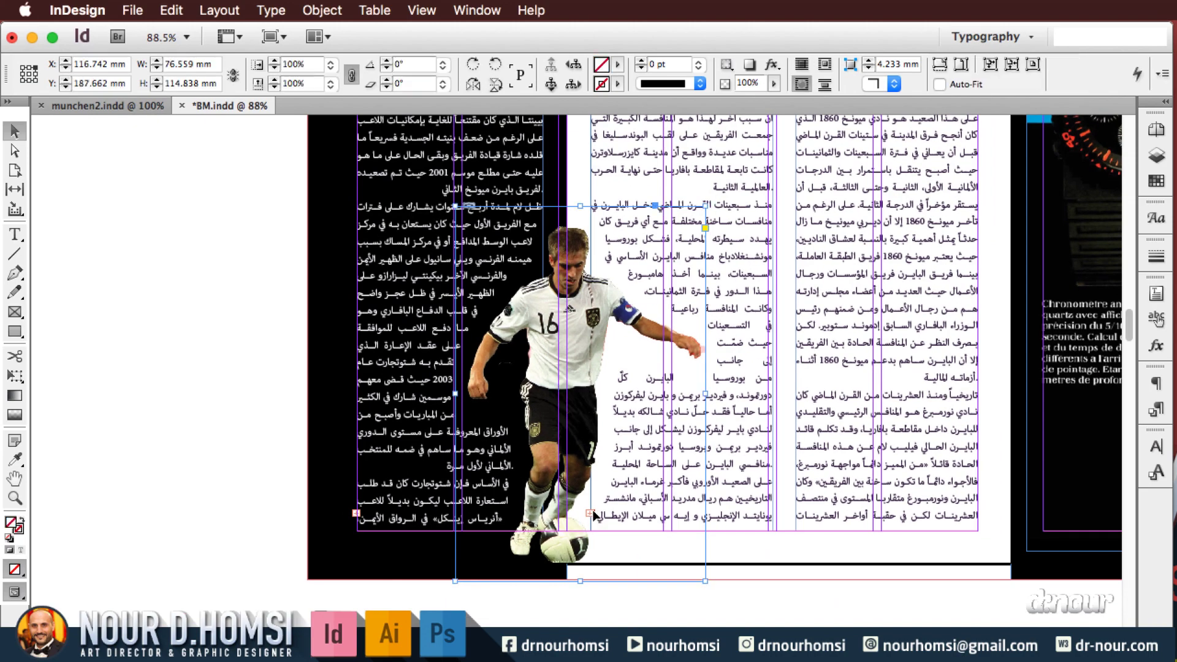
pyautogui.click(595, 516)
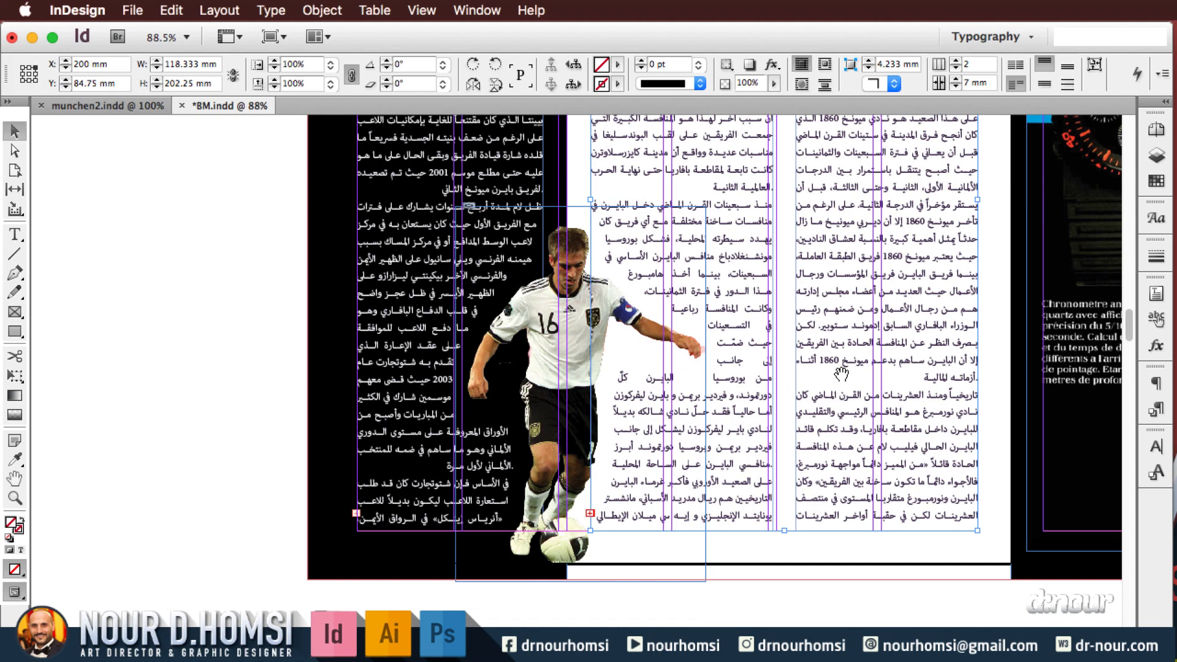
pyautogui.moveTo(841, 374); pyautogui.dragTo(791, 465)
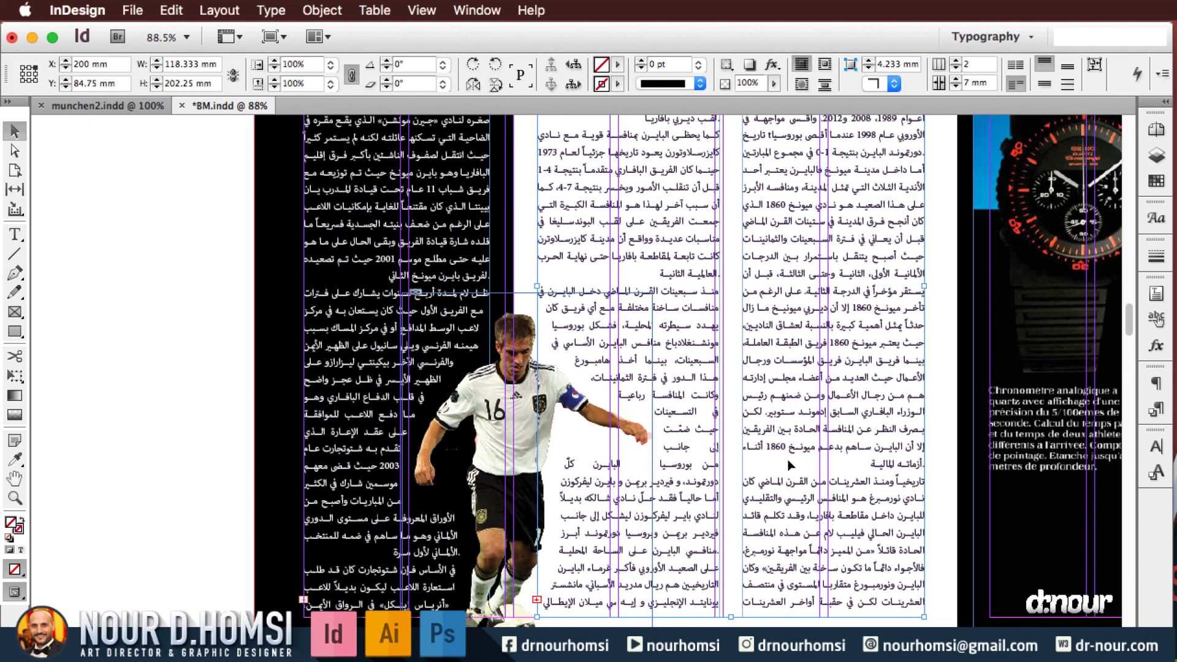
pyautogui.press('super+minus')
pyautogui.moveTo(551, 513); pyautogui.dragTo(672, 412)
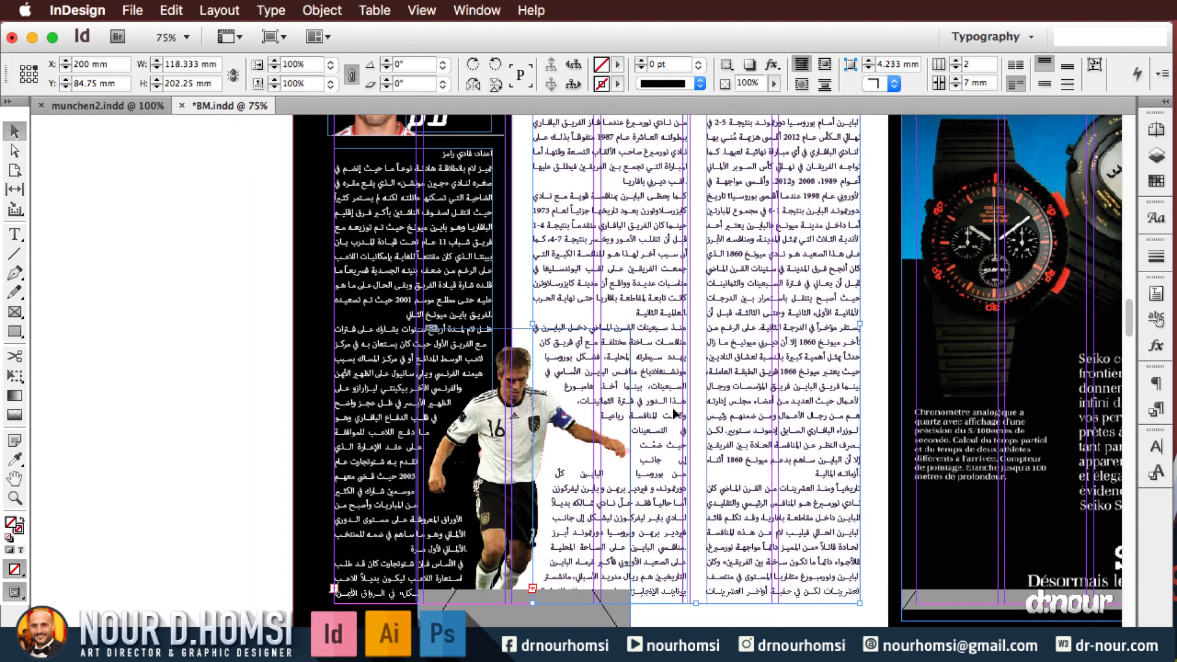
pyautogui.click(262, 423)
pyautogui.click(521, 429)
pyautogui.press('e')
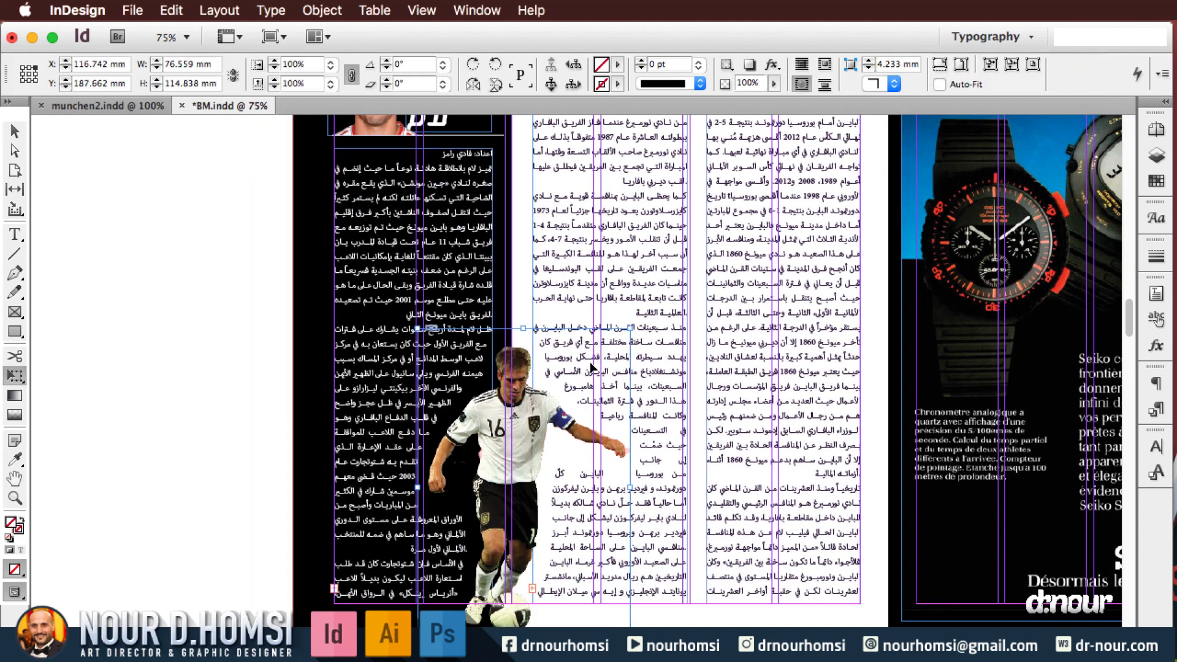
# Try a leading of 14 pt on all the text of the main article and undo it
pyautogui.press('t')
pyautogui.click(638, 259)
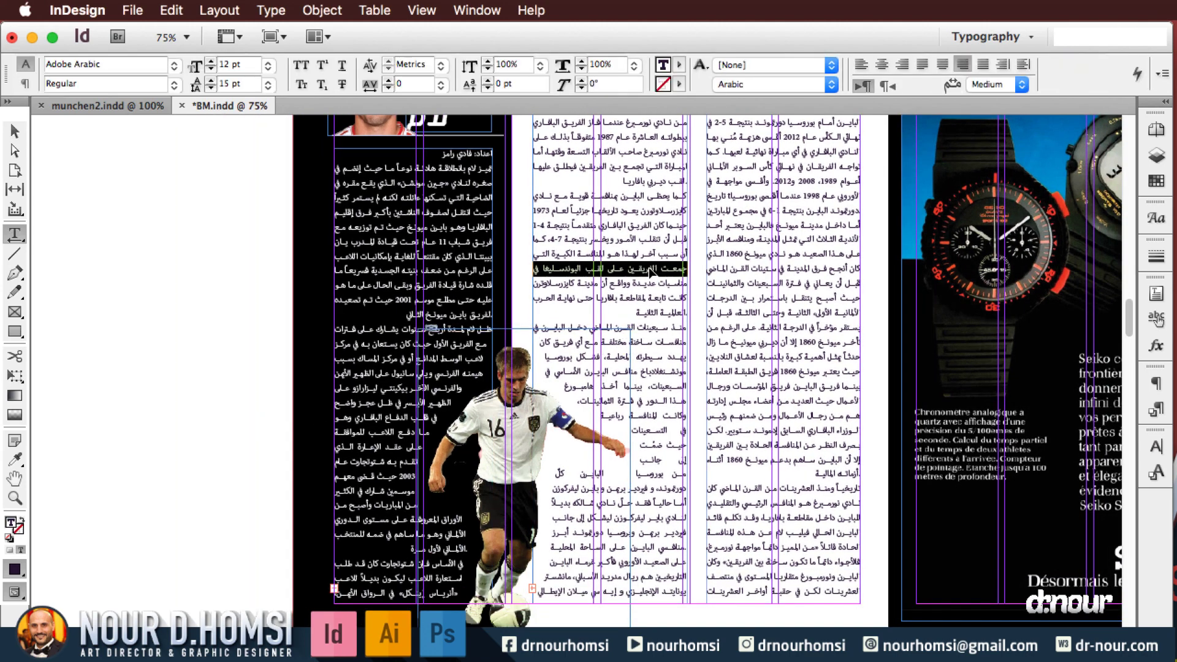
pyautogui.press('super+a')
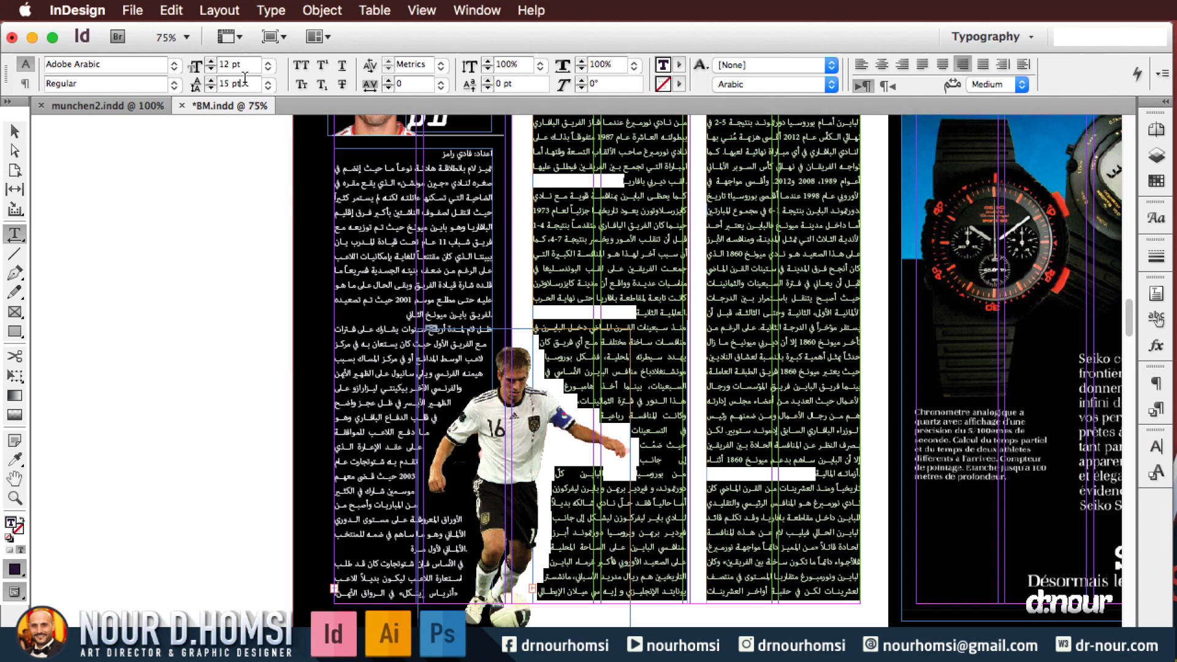
pyautogui.hotkey('alt', 'Up')
pyautogui.click(670, 291)
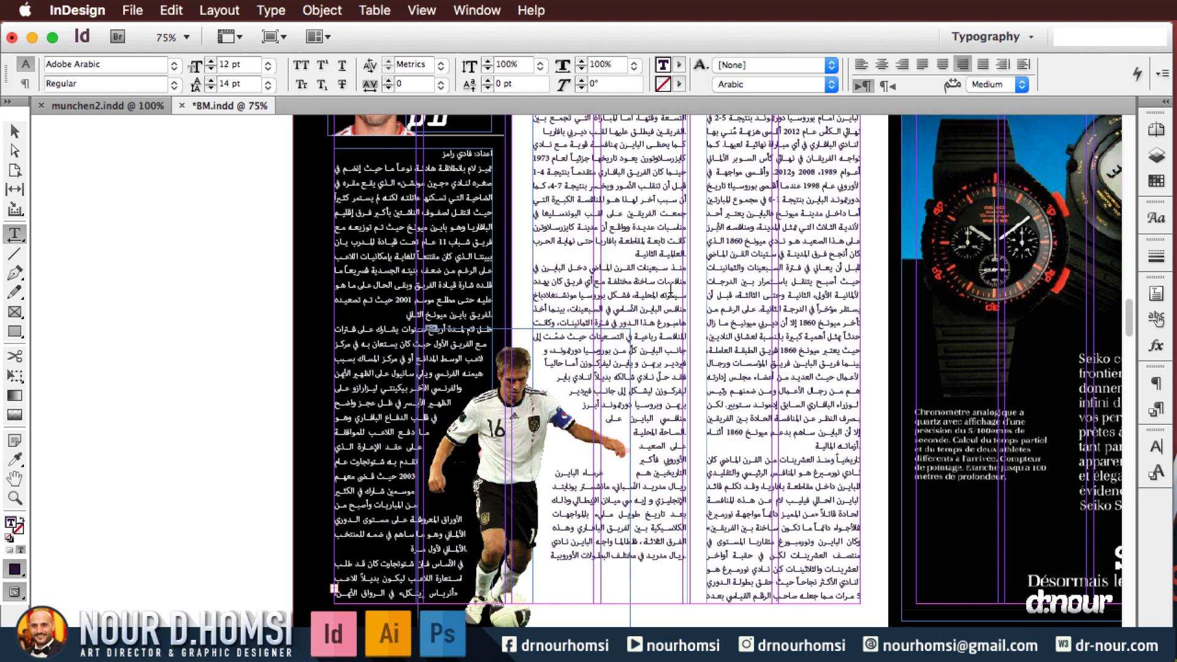
pyautogui.press('Escape')
pyautogui.click(114, 309)
pyautogui.press('super+z')
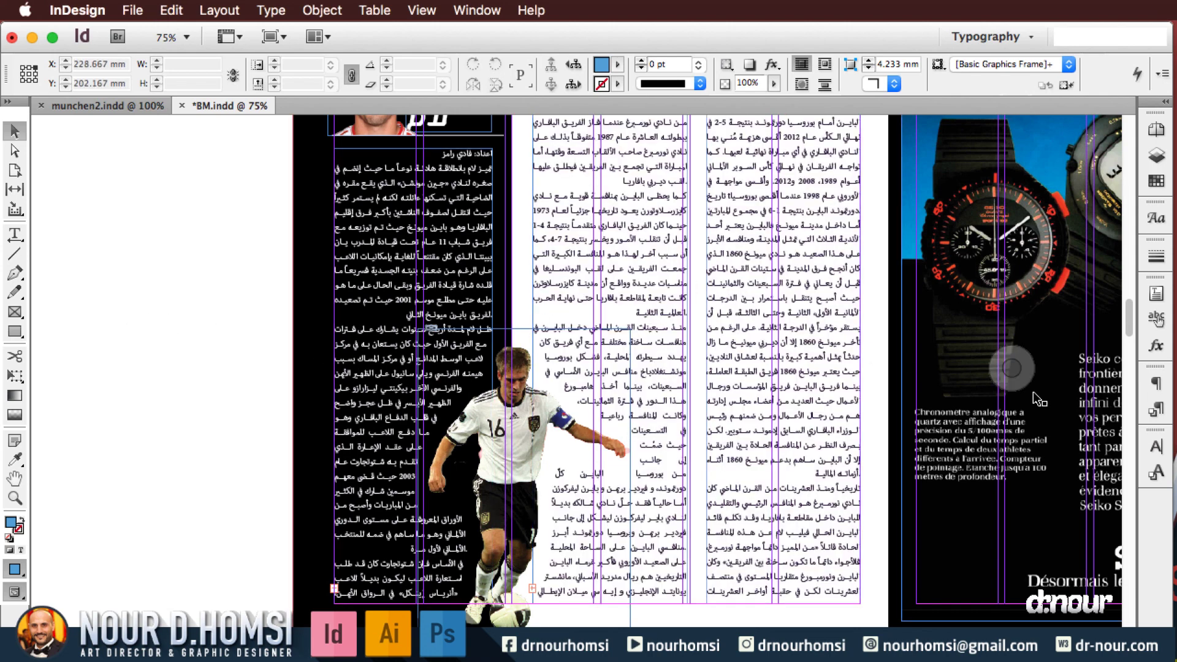
# Set the leading of the paragraph style النص الأساسي to 14 pt in its basic character formats
pyautogui.click(1155, 409)
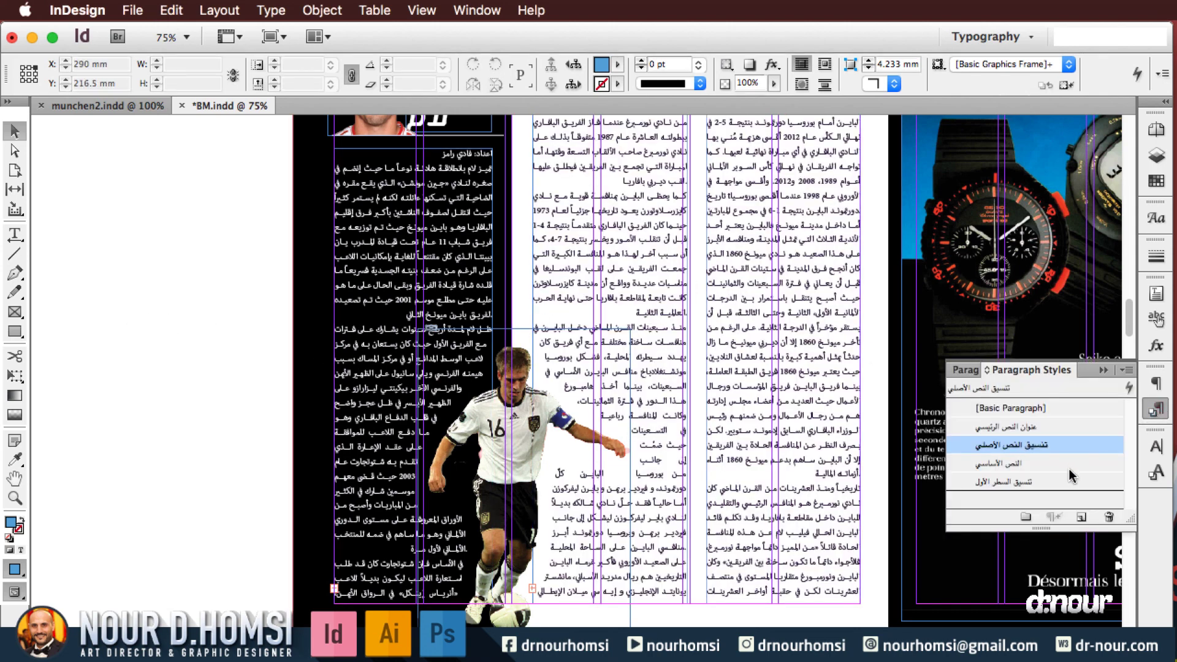
pyautogui.click(1061, 468)
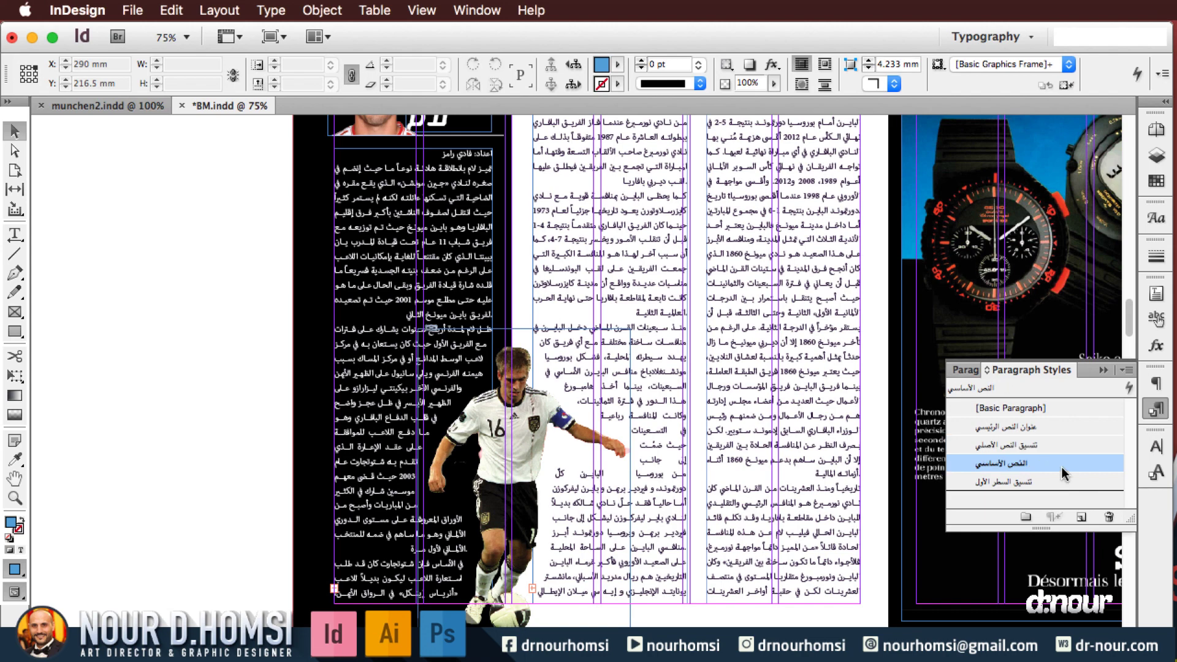
pyautogui.doubleClick(1064, 474)
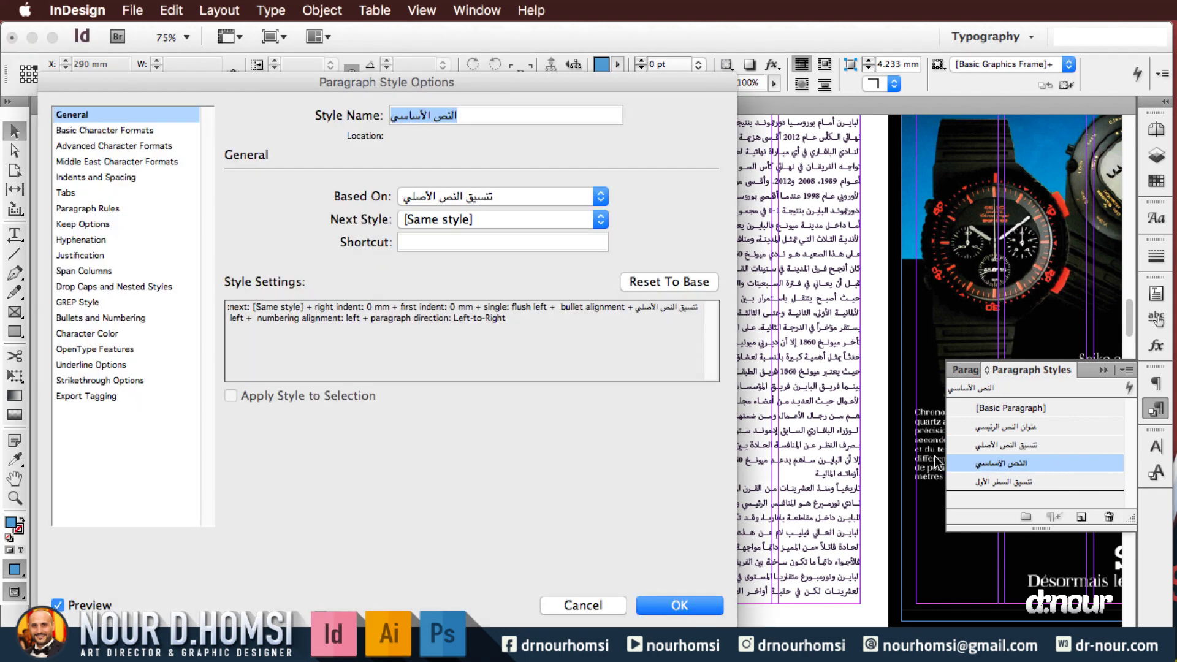
pyautogui.click(95, 134)
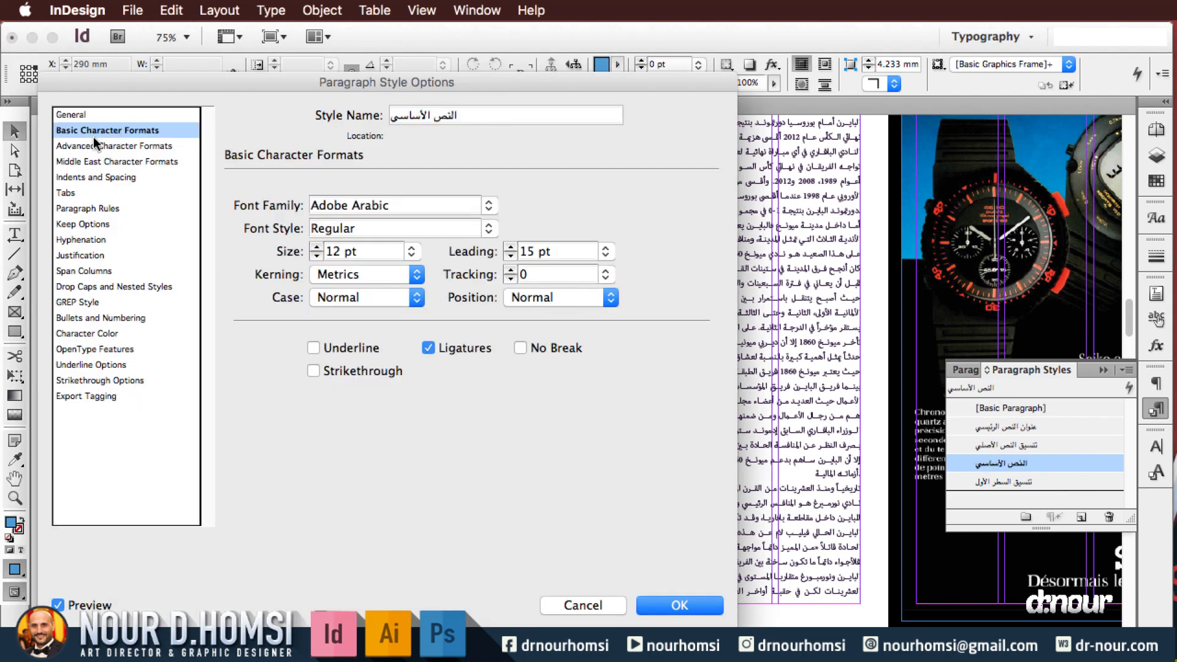
pyautogui.press('Down')
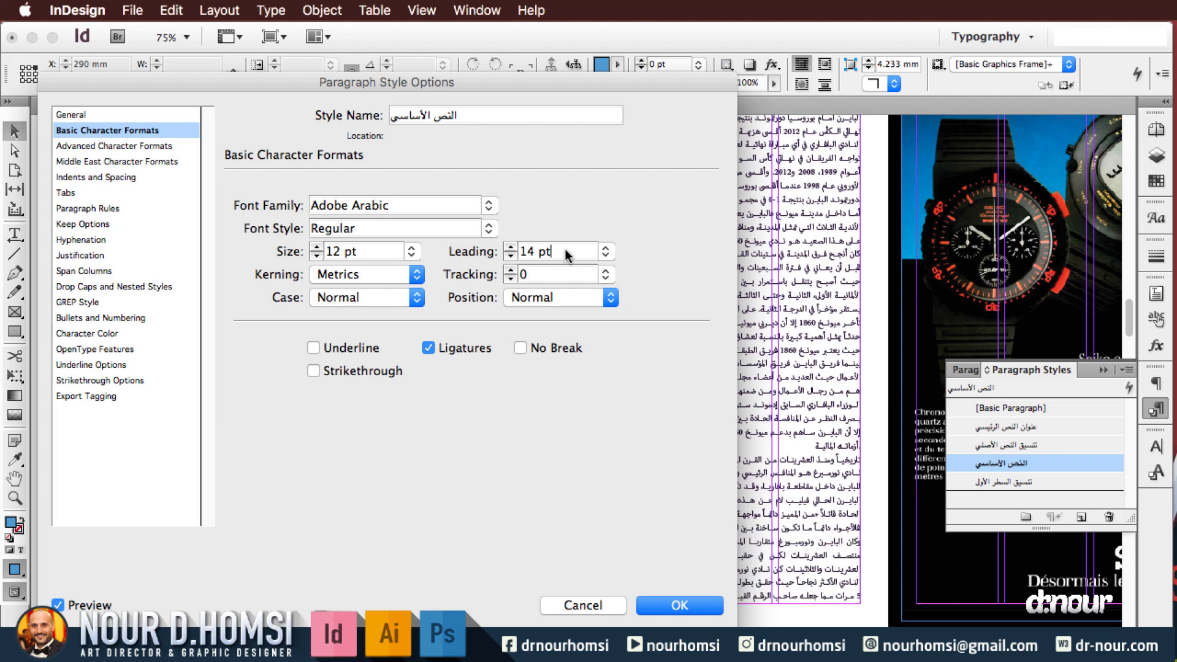
pyautogui.click(674, 606)
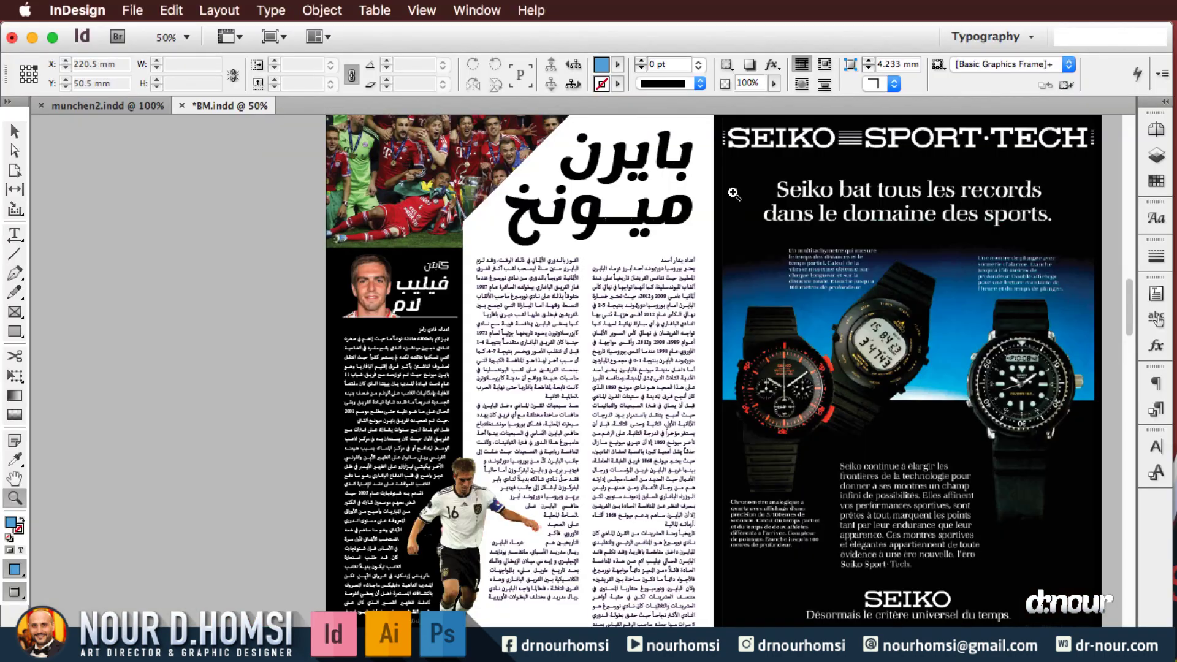
# Remove the word أعداد from the main article's byline and cut the author's name out of the article
pyautogui.moveTo(734, 194); pyautogui.dragTo(546, 350)
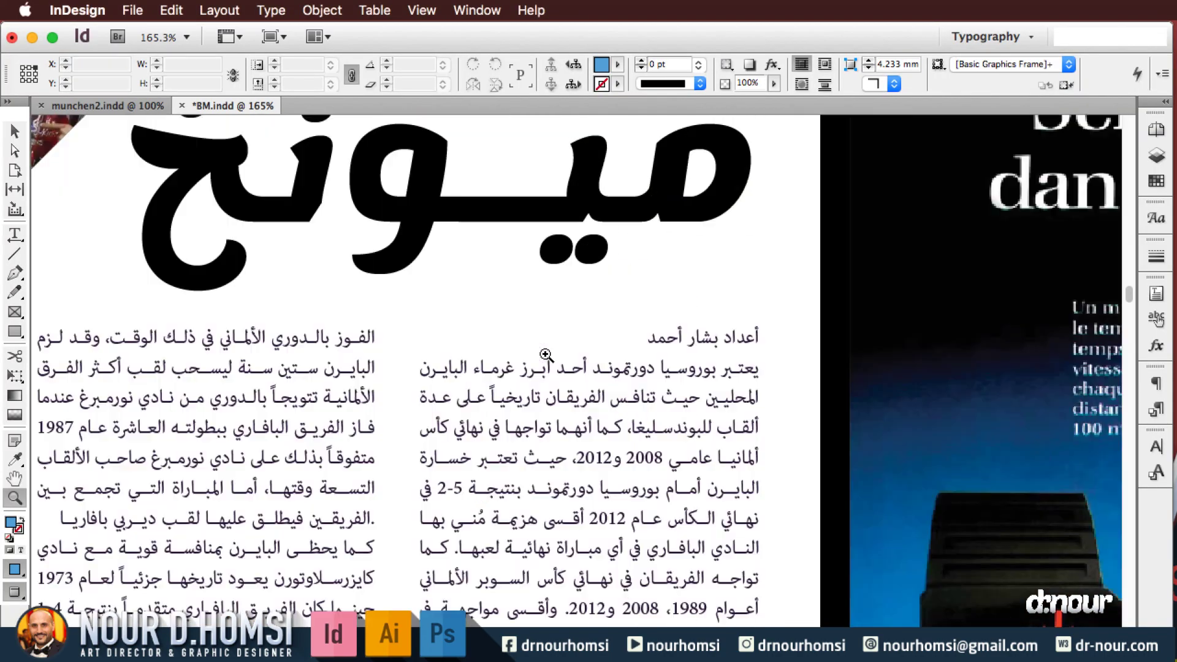
pyautogui.press('t')
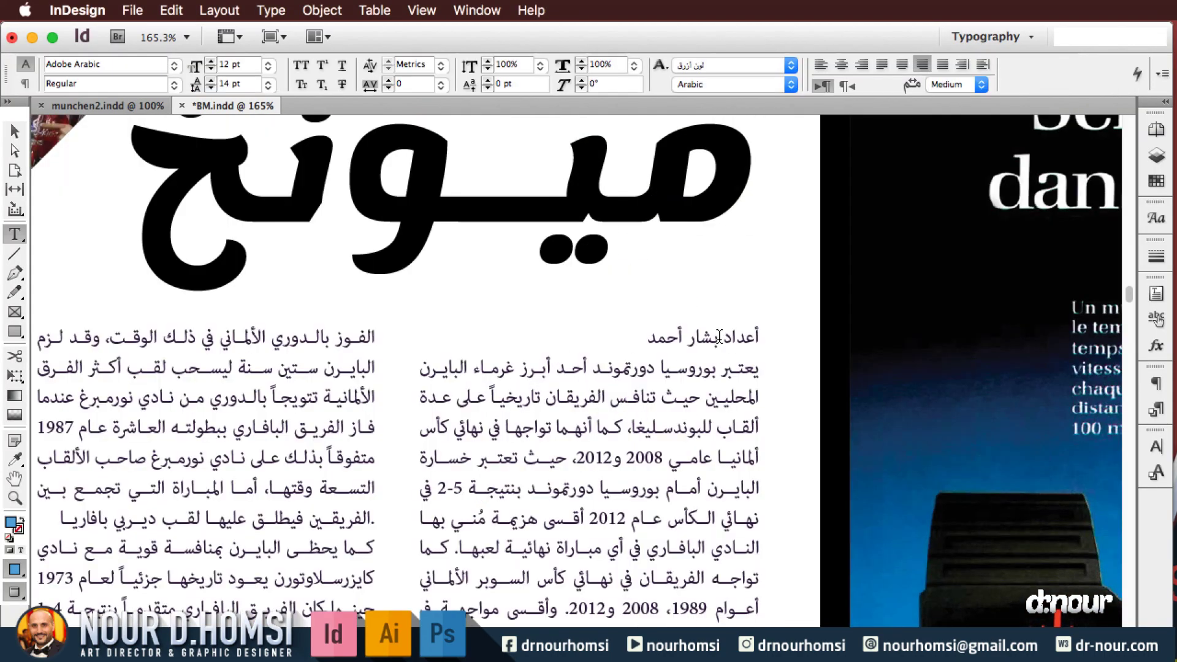
pyautogui.click(767, 337)
pyautogui.doubleClick(766, 337)
pyautogui.tripleClick(766, 337)
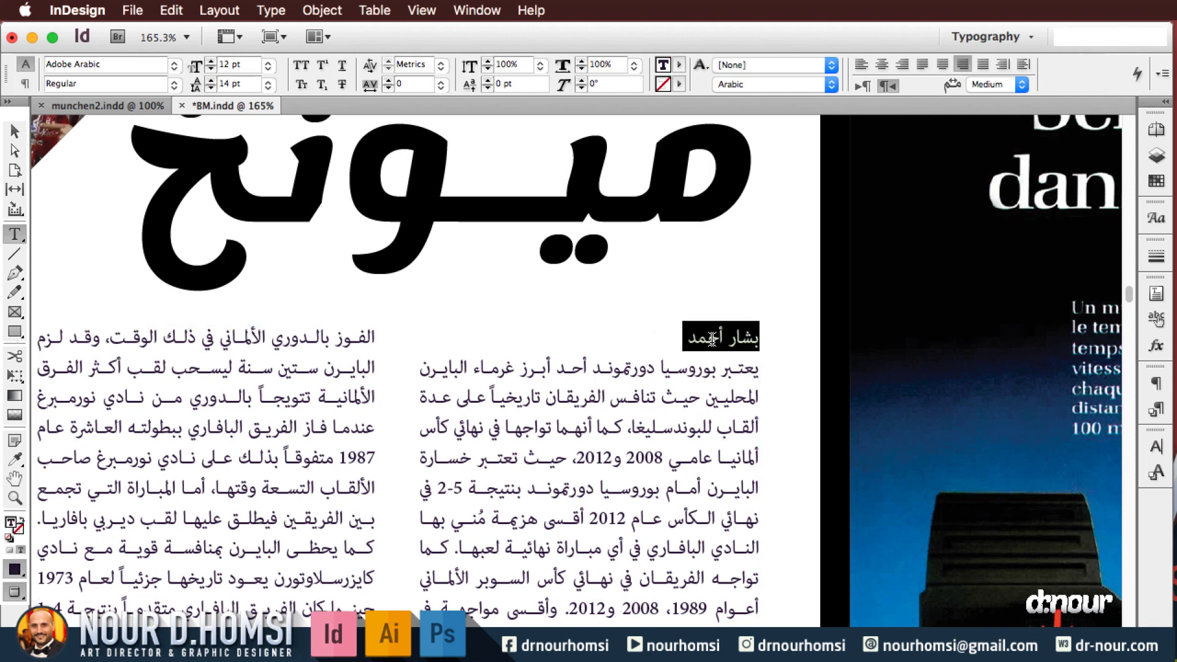
pyautogui.press('BackSpace')
pyautogui.press('Escape')
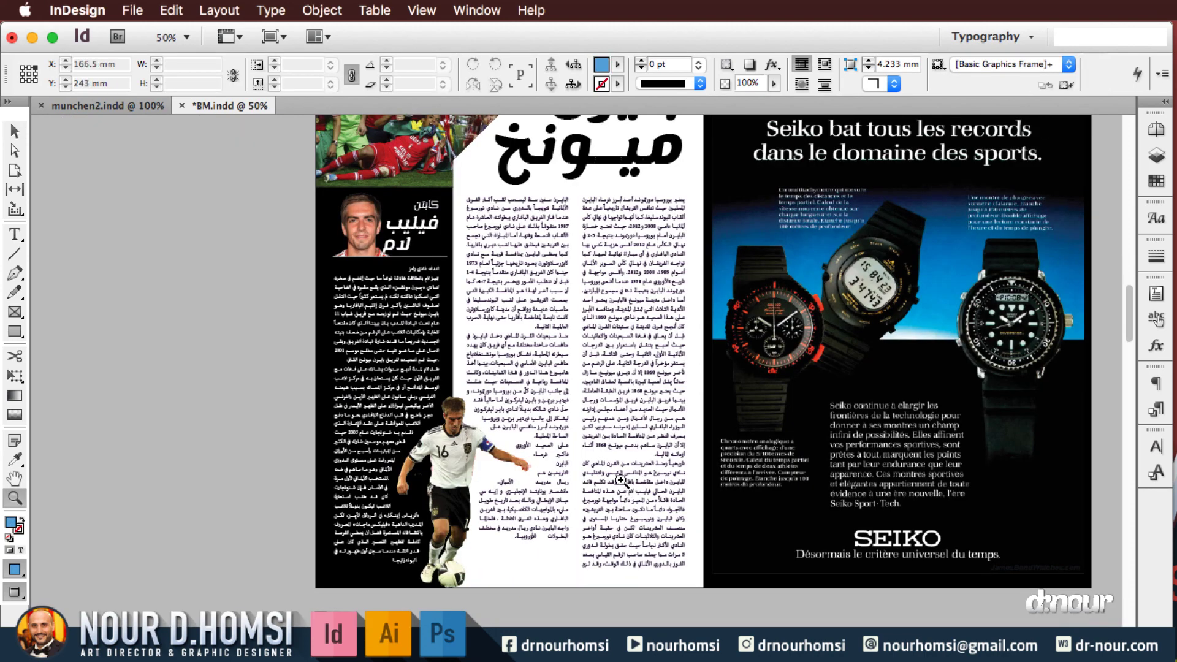
# Draw a rectangle about 35 by 9.5 mm over the player's foot at the lower margin and fill it with Black
pyautogui.moveTo(623, 458); pyautogui.dragTo(439, 594)
pyautogui.press('m')
pyautogui.moveTo(248, 554); pyautogui.dragTo(502, 486)
pyautogui.click(1156, 181)
pyautogui.click(987, 212)
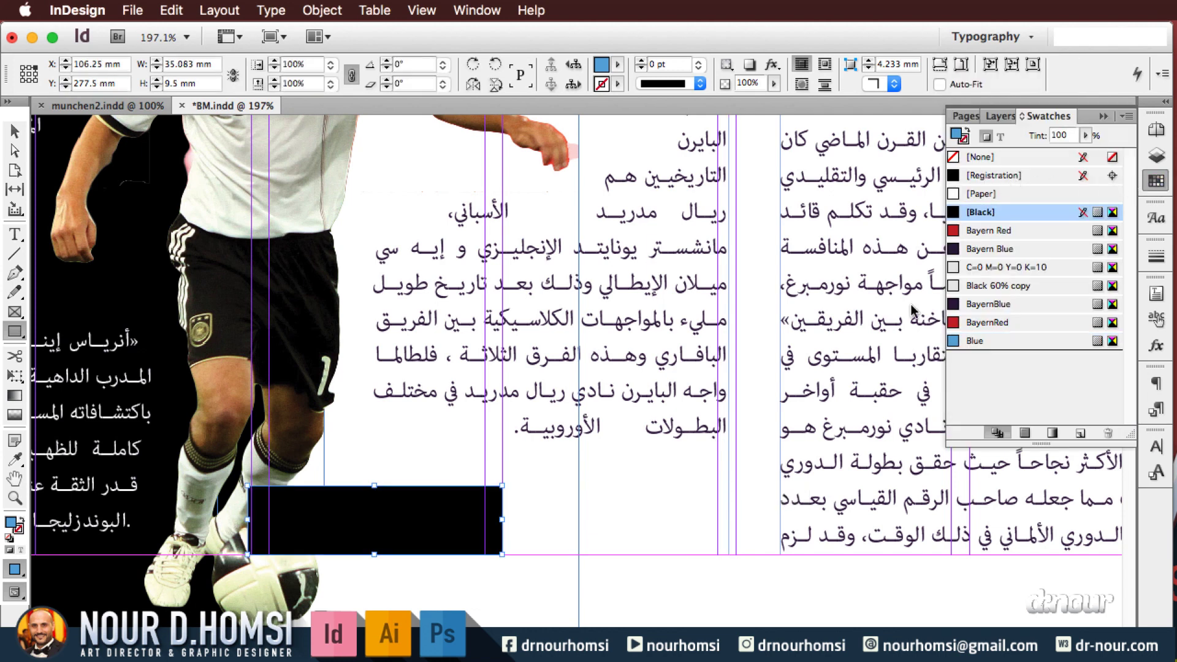
# Arrange the stacking order so the black rectangle lies behind the player cutout
pyautogui.press('v')
pyautogui.rightClick(328, 514)
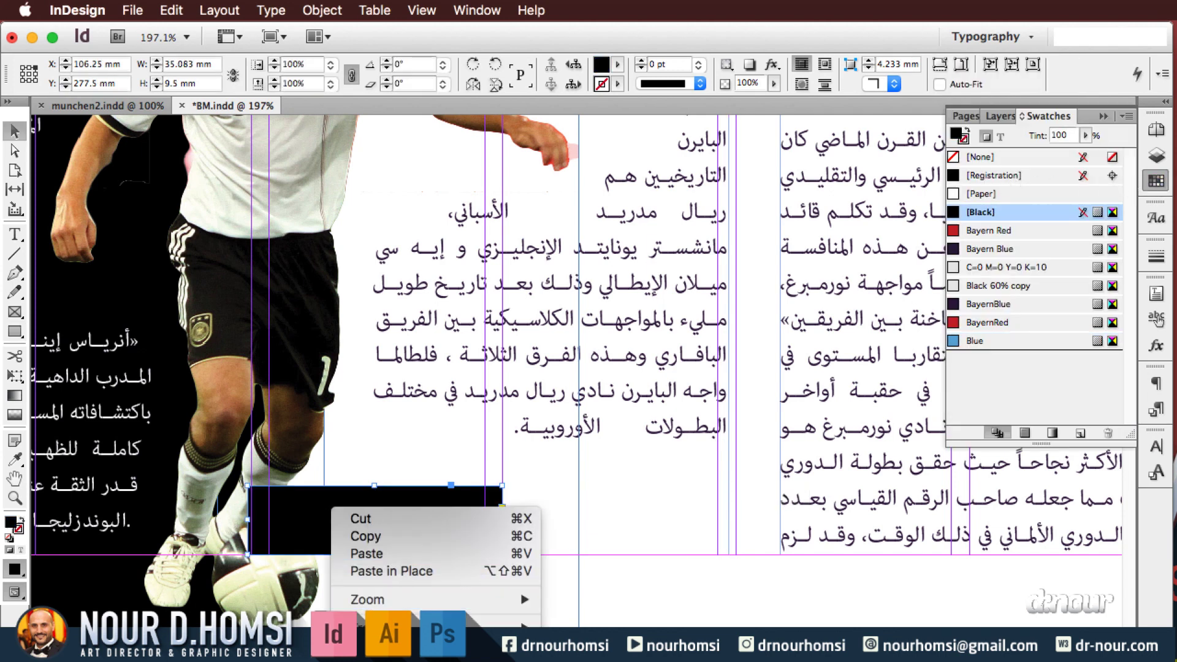
pyautogui.click(585, 620)
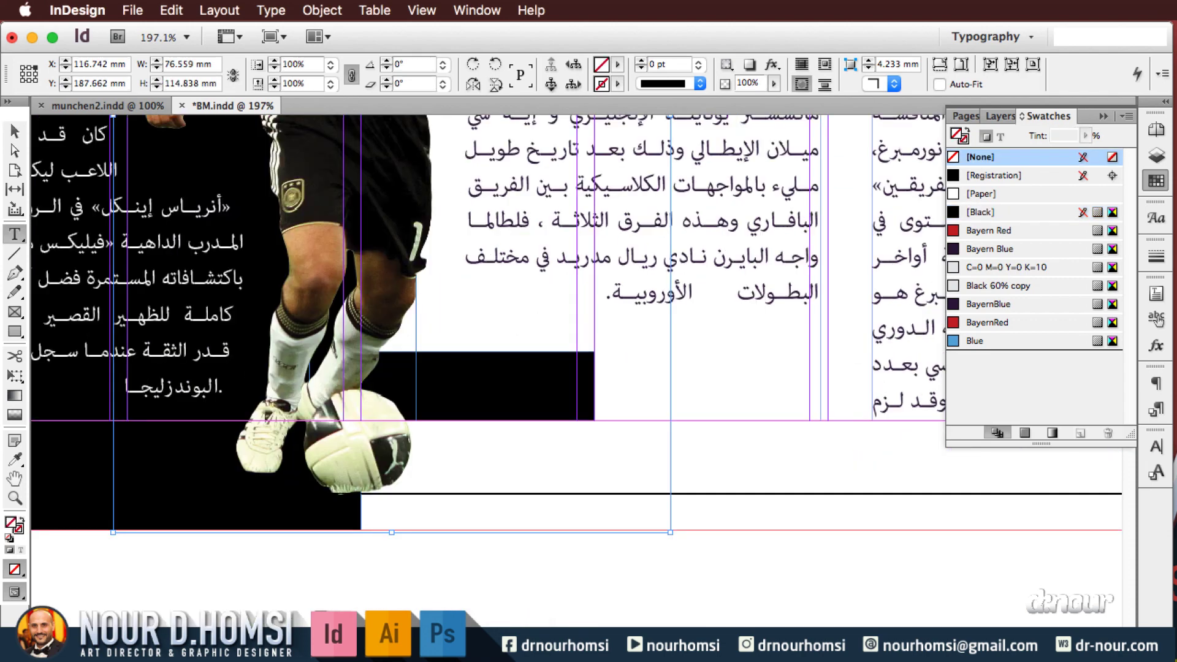
# Paste the author's name into a new text frame, fit it to about 22 by 5 mm on the black rectangle and colour its text Paper
pyautogui.moveTo(735, 442)
pyautogui.mouseDown()
pyautogui.moveTo(459, 507)
pyautogui.moveTo(468, 493)
pyautogui.mouseUp()
pyautogui.press('super+v')
pyautogui.press('Escape')
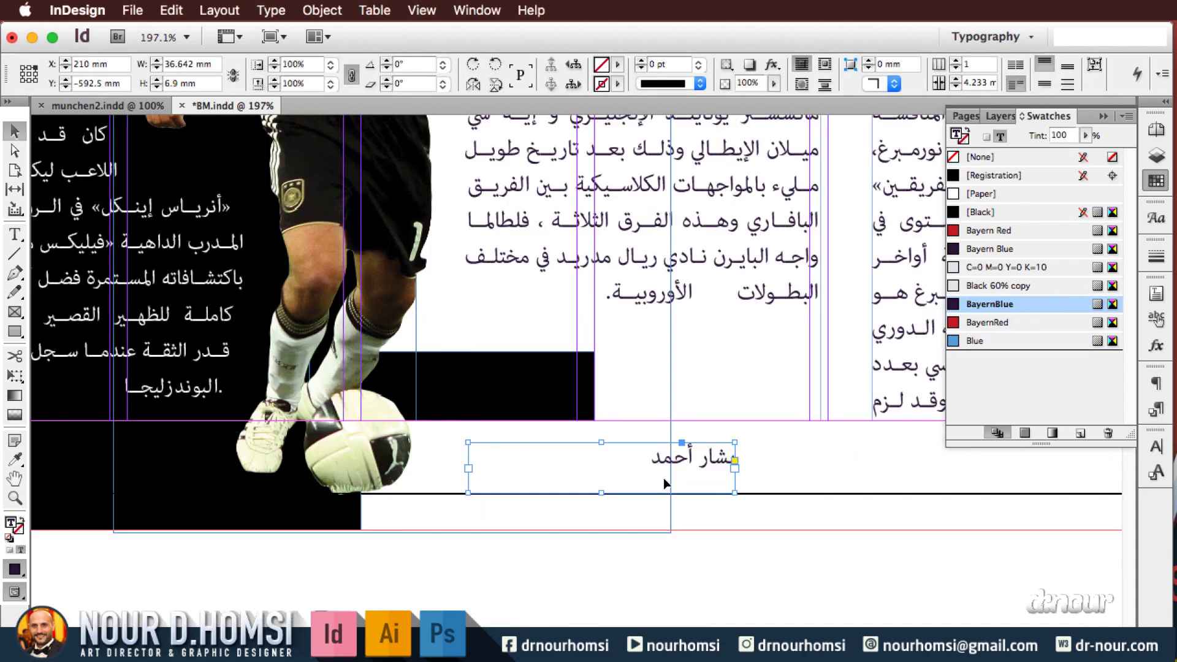
pyautogui.moveTo(682, 466); pyautogui.dragTo(534, 390)
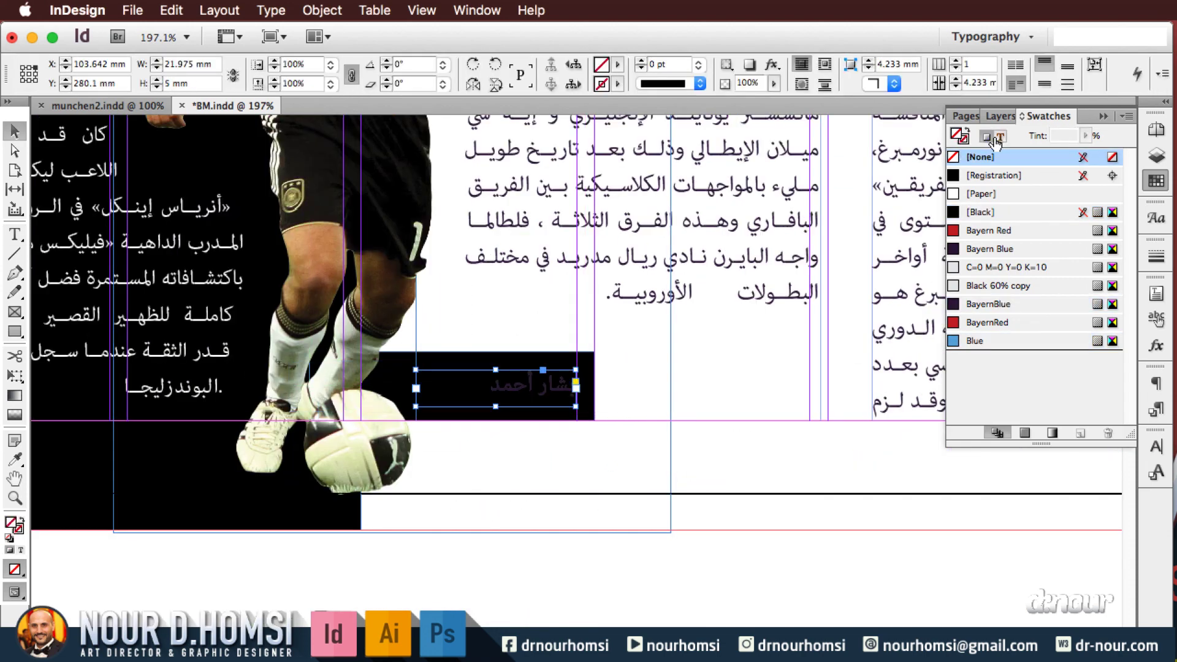
pyautogui.click(1001, 136)
pyautogui.click(981, 194)
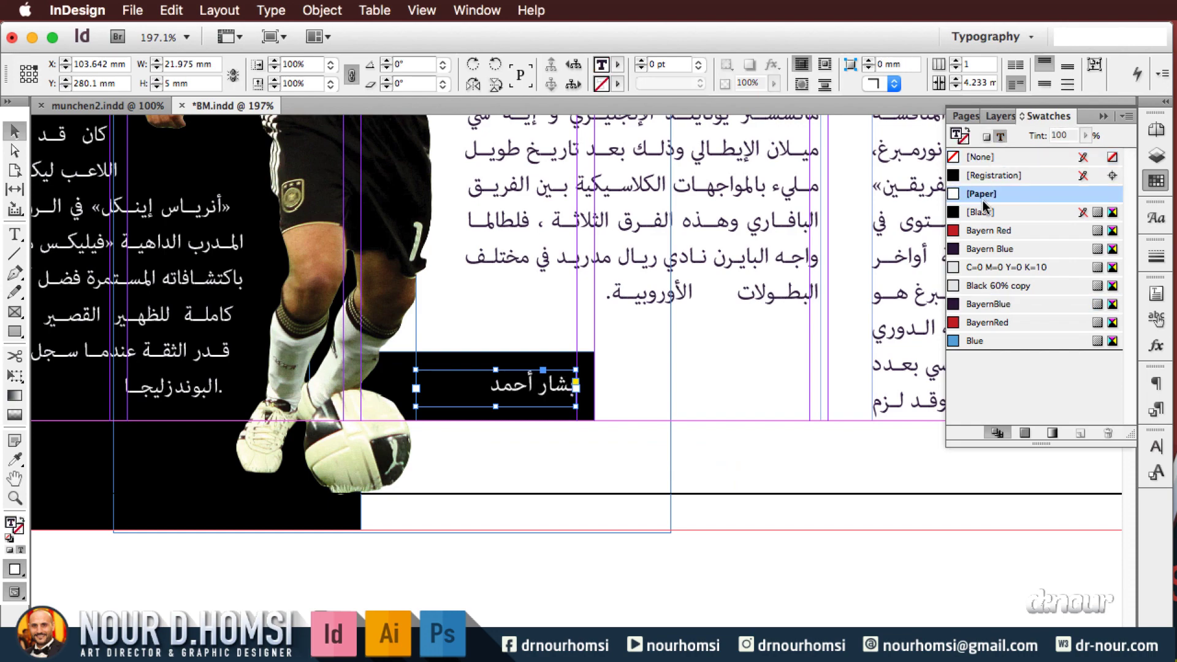
# Preview the page without guides and review how the author label sits in the whole layout
pyautogui.click(791, 535)
pyautogui.press('w')
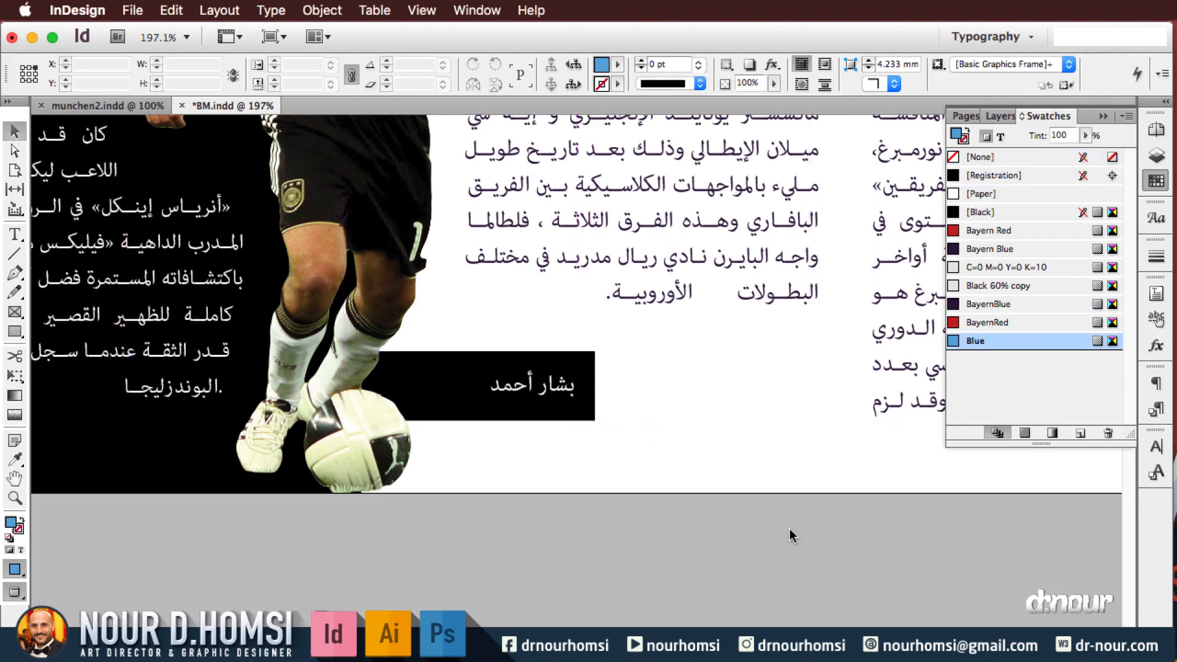
pyautogui.press('super+1')
pyautogui.press('super+minus')
pyautogui.press('super+minus')
pyautogui.moveTo(696, 528); pyautogui.dragTo(674, 571)
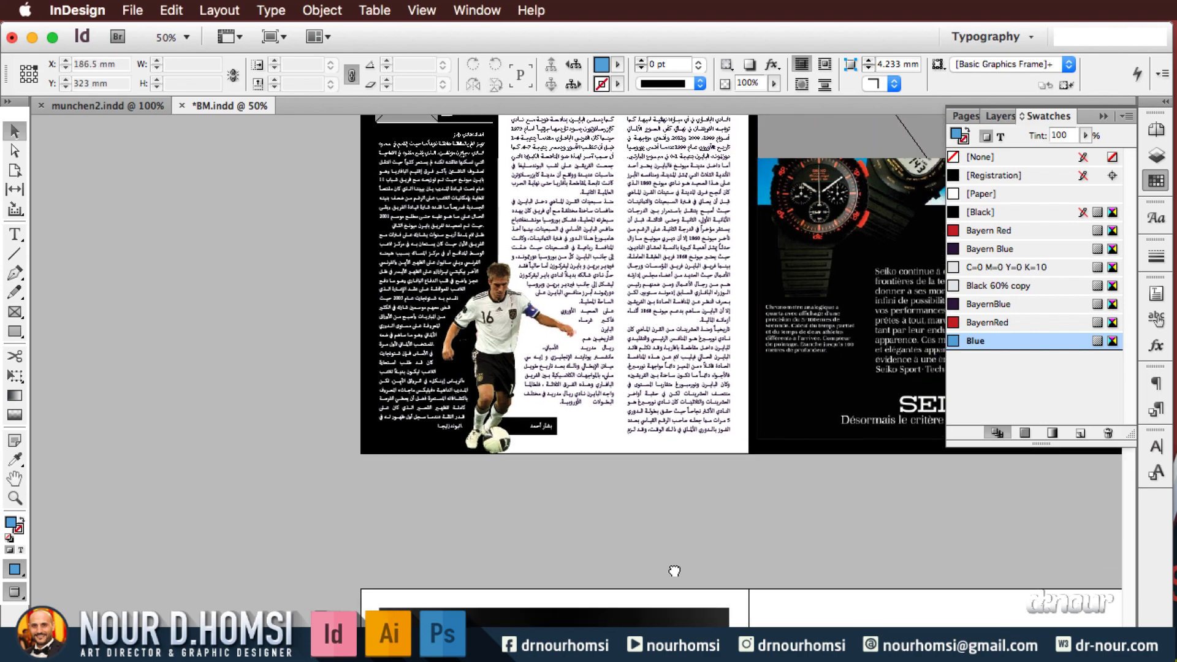
pyautogui.scroll(3, 675, 571)
pyautogui.click(534, 532)
# Move the black rectangle and author's name together to about X 137 mm, aligned with the right edge of the article's last column
pyautogui.press('z')
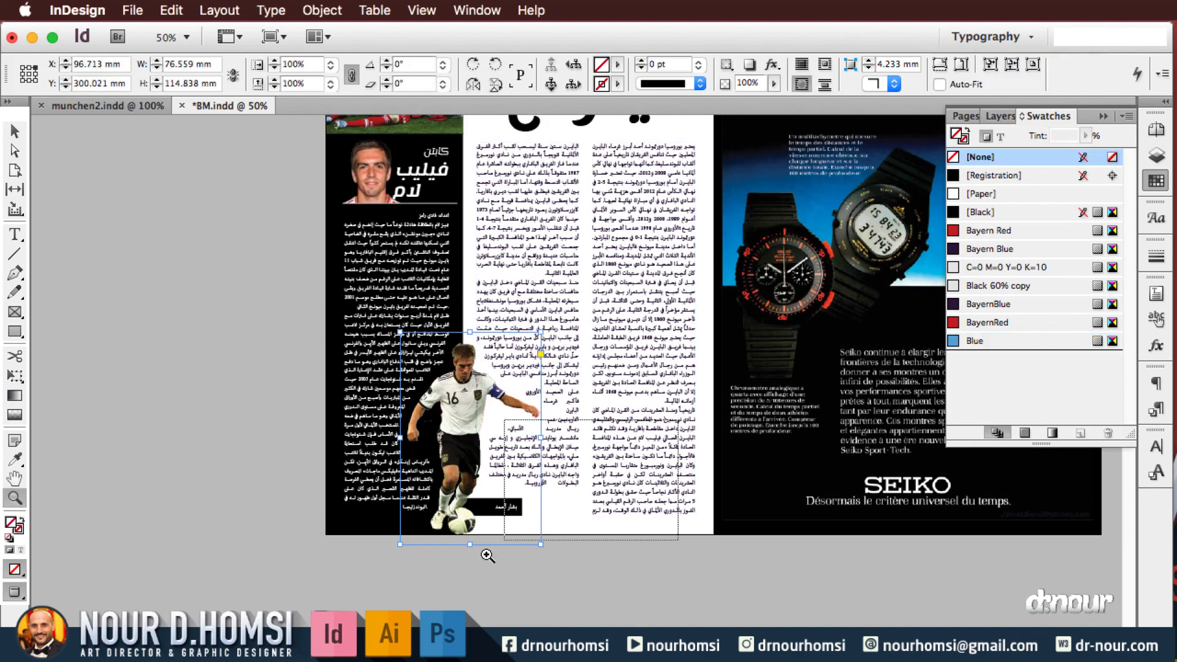
pyautogui.moveTo(487, 556); pyautogui.dragTo(462, 568)
pyautogui.press('v')
pyautogui.click(608, 597)
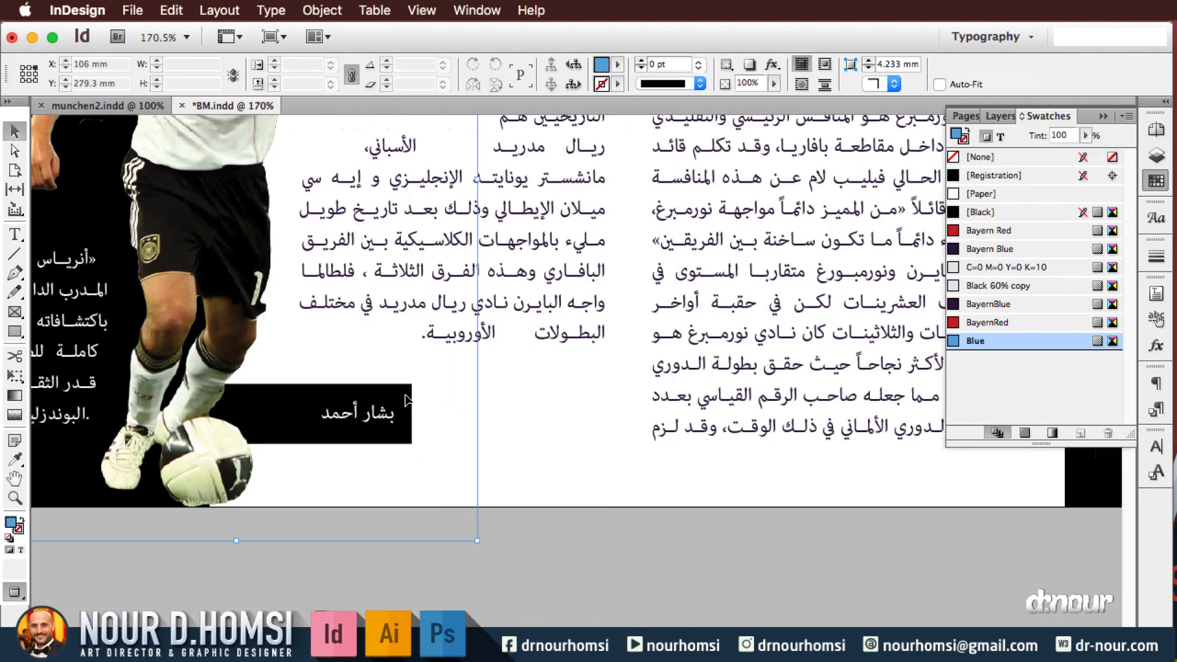
pyautogui.click(387, 423)
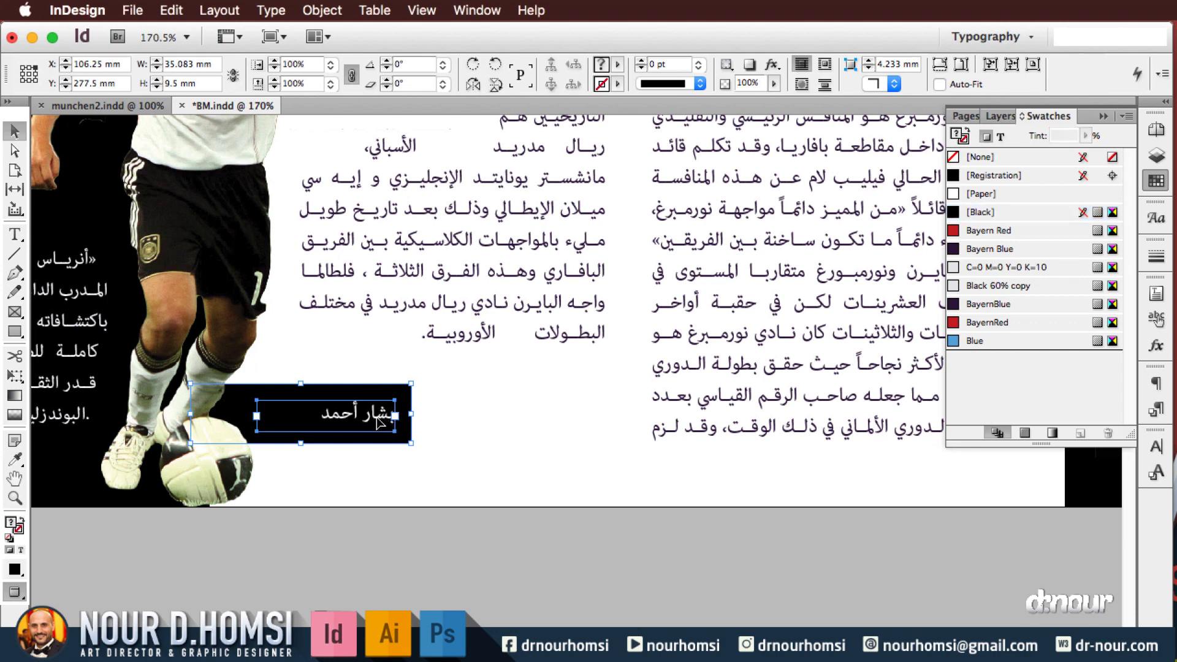
pyautogui.moveTo(388, 423); pyautogui.dragTo(582, 423)
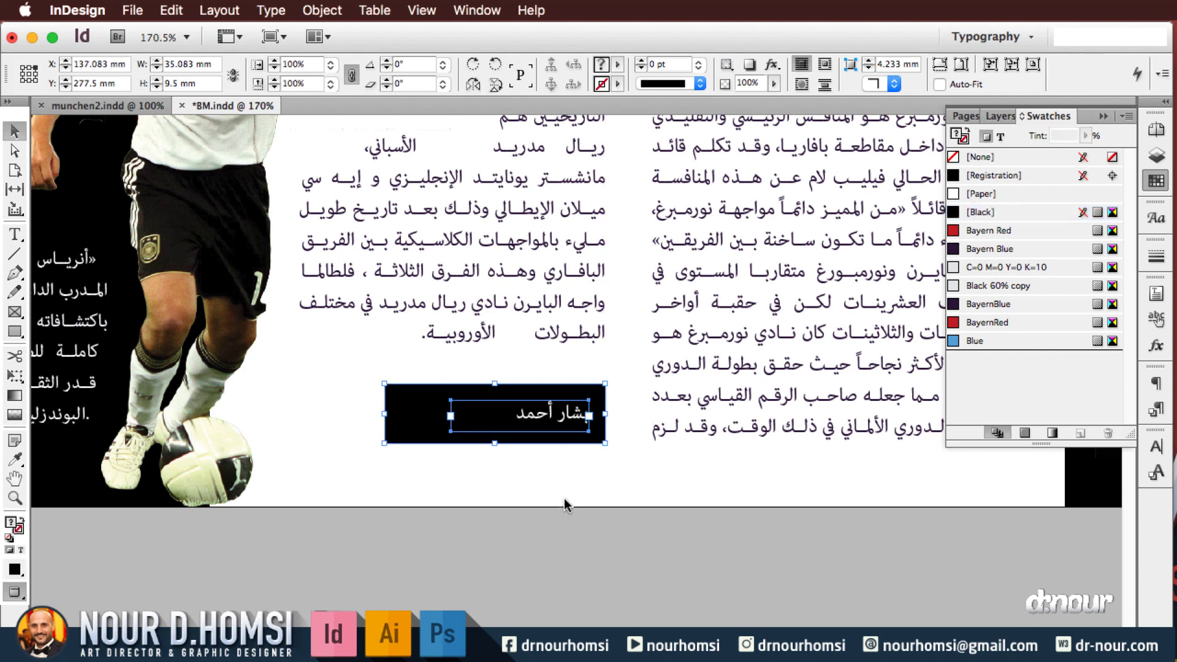
pyautogui.click(517, 558)
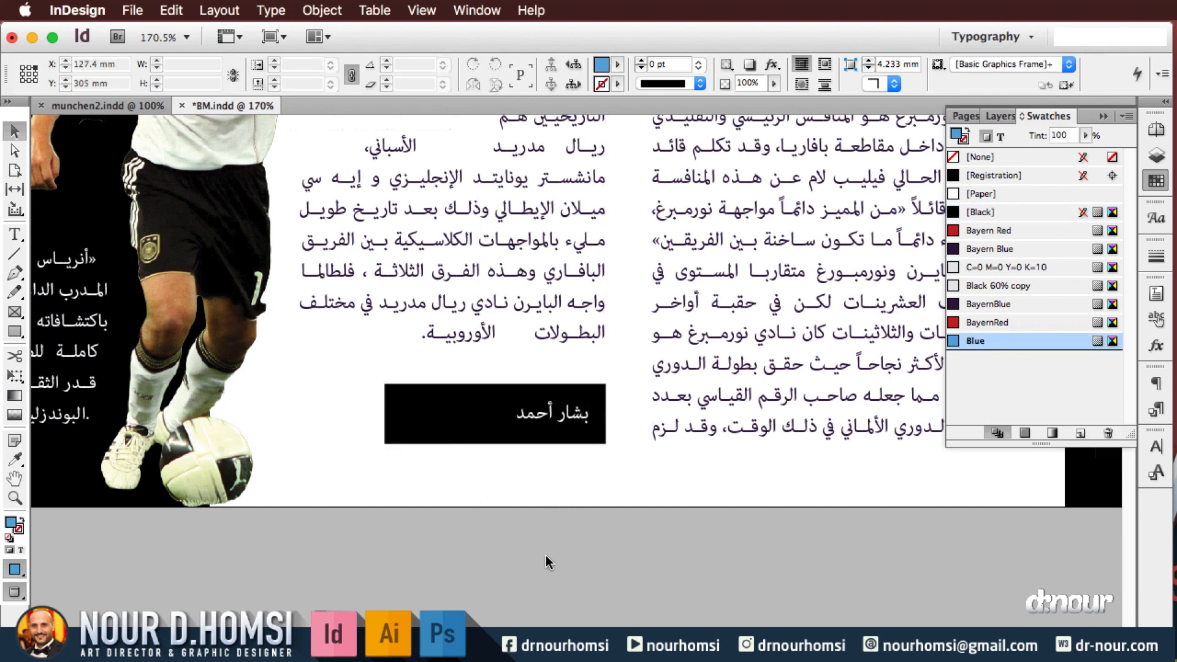
# Lock the player cutout in place
pyautogui.click(431, 415)
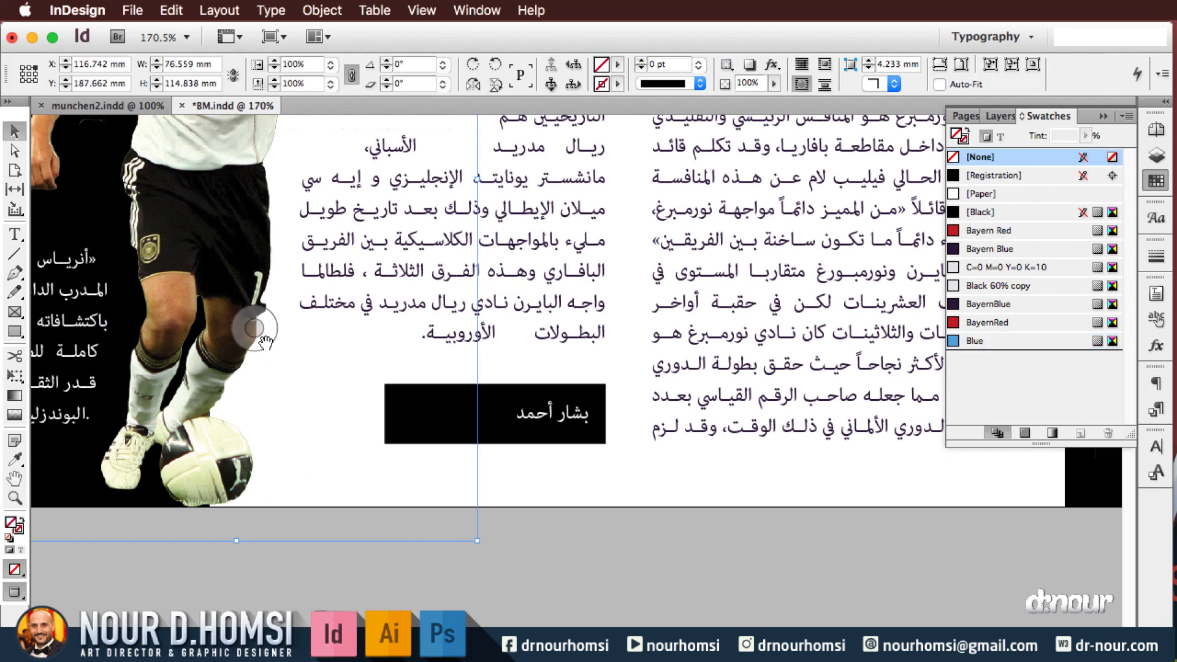
pyautogui.click(319, 10)
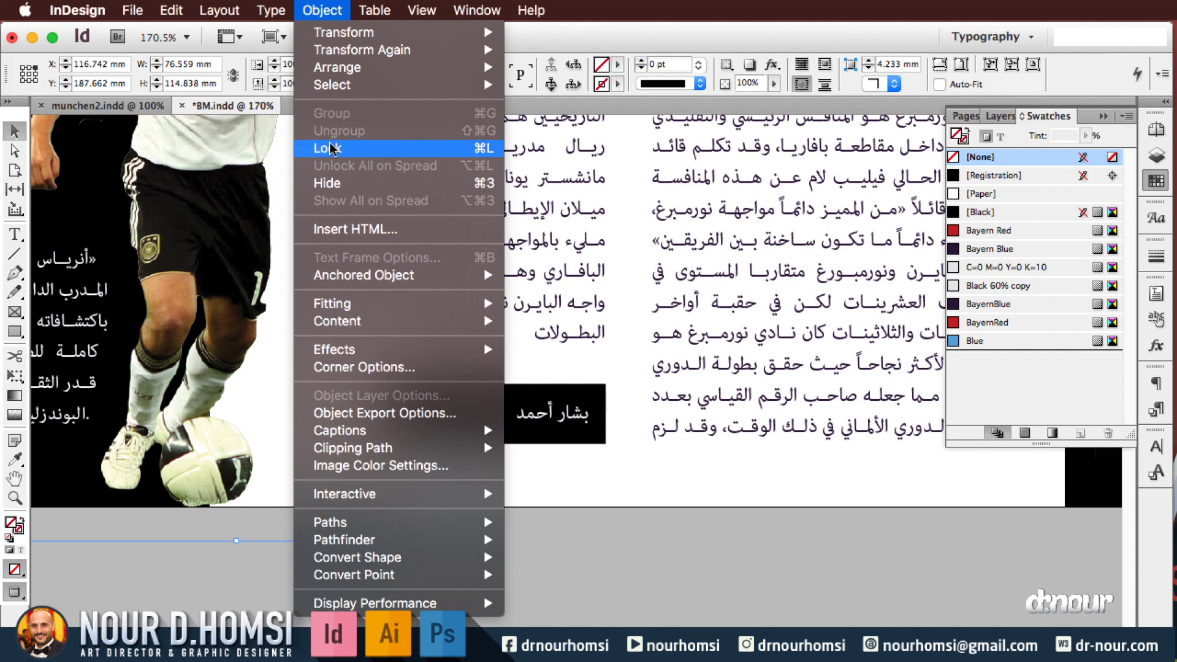
pyautogui.click(368, 149)
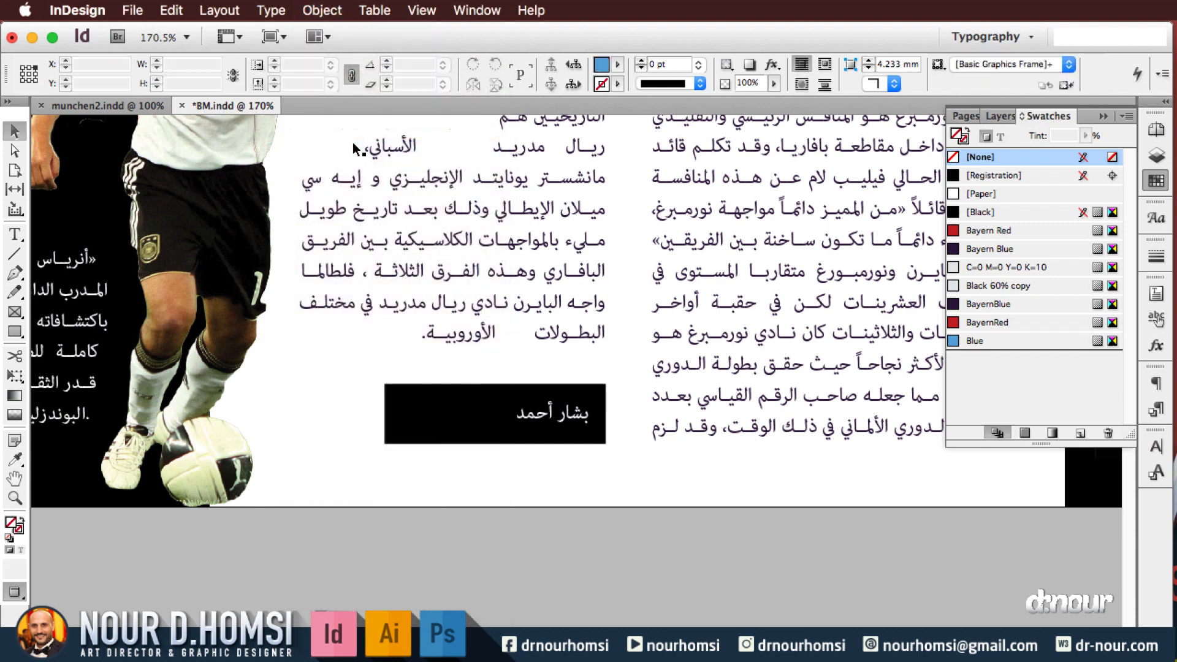
# Shrink the black author label to about 27.6 mm wide and restyle the author's name on it with a leading dash
pyautogui.click(416, 428)
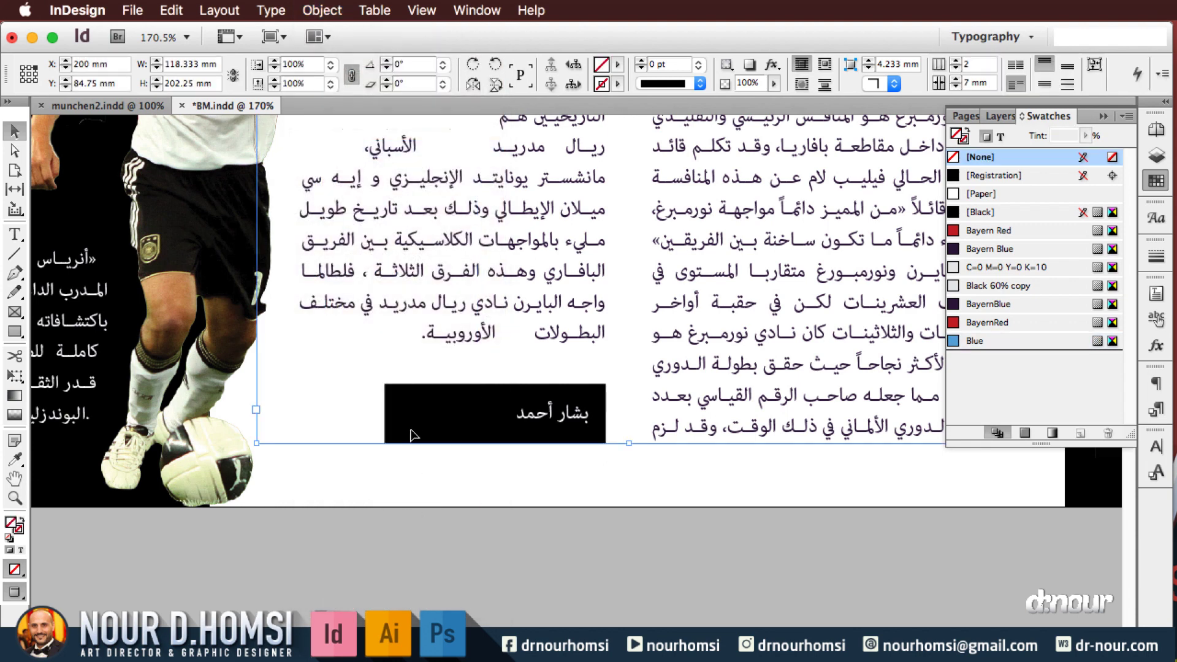
pyautogui.click(410, 431)
pyautogui.moveTo(388, 416); pyautogui.dragTo(432, 415)
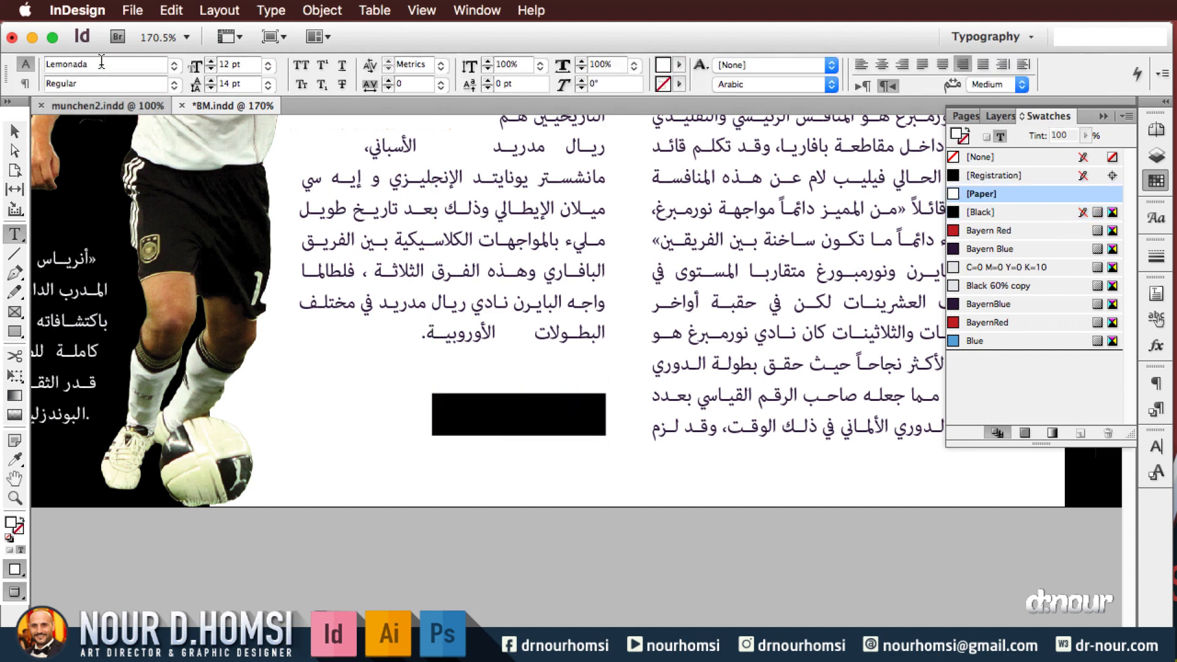
pyautogui.click(210, 68)
pyautogui.press('Escape')
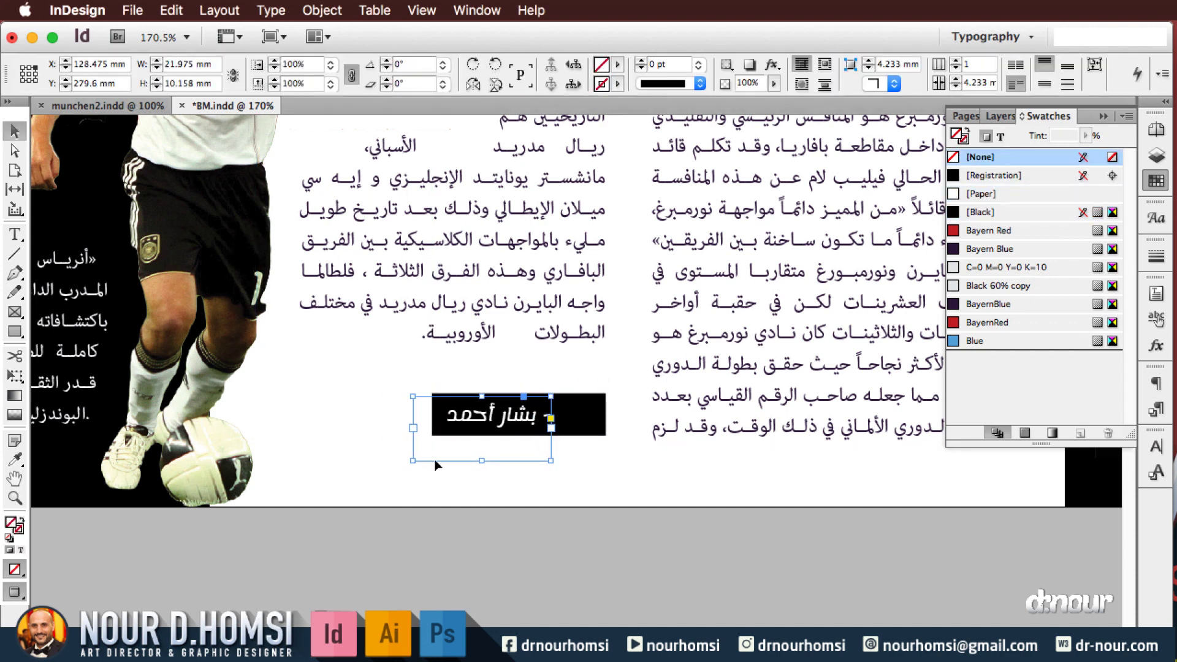
# Delete the author credit line at the start of the white sidebar text on the black column
pyautogui.click(512, 531)
pyautogui.press('super+minus')
pyautogui.press('super+minus')
pyautogui.press('super+minus')
pyautogui.press('super+minus')
pyautogui.press('super+minus')
pyautogui.press('super+equal')
pyautogui.scroll(3, 156, 451)
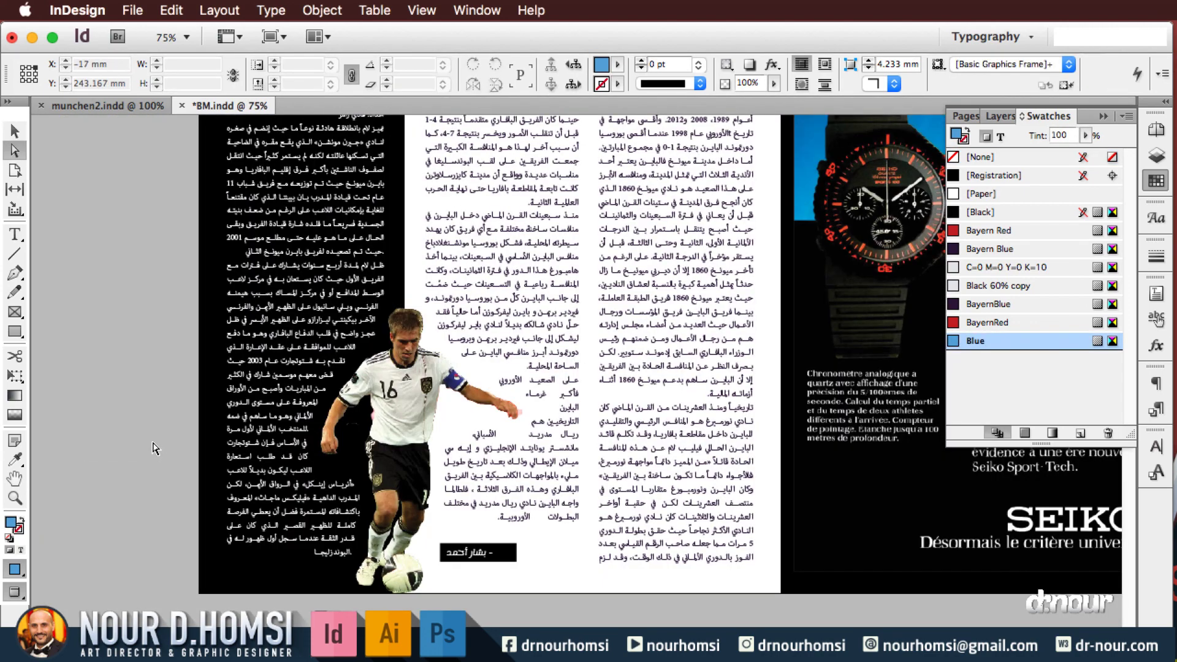
pyautogui.press('t')
pyautogui.scroll(4, 211, 295)
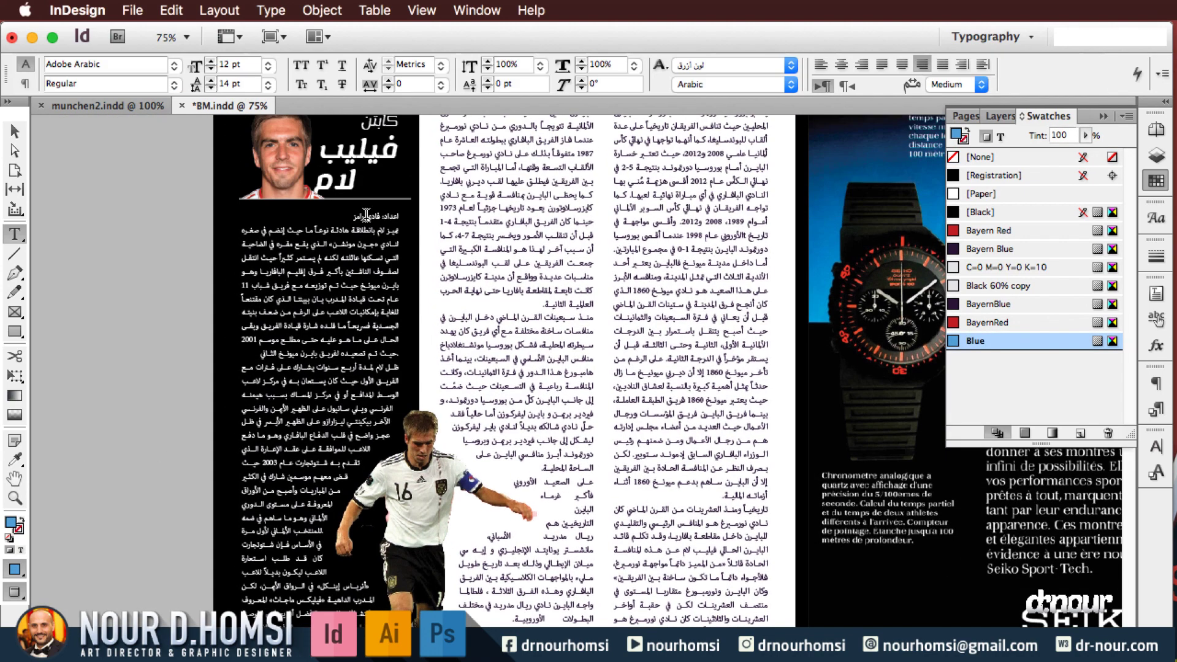
pyautogui.tripleClick(366, 214)
pyautogui.tripleClick(371, 216)
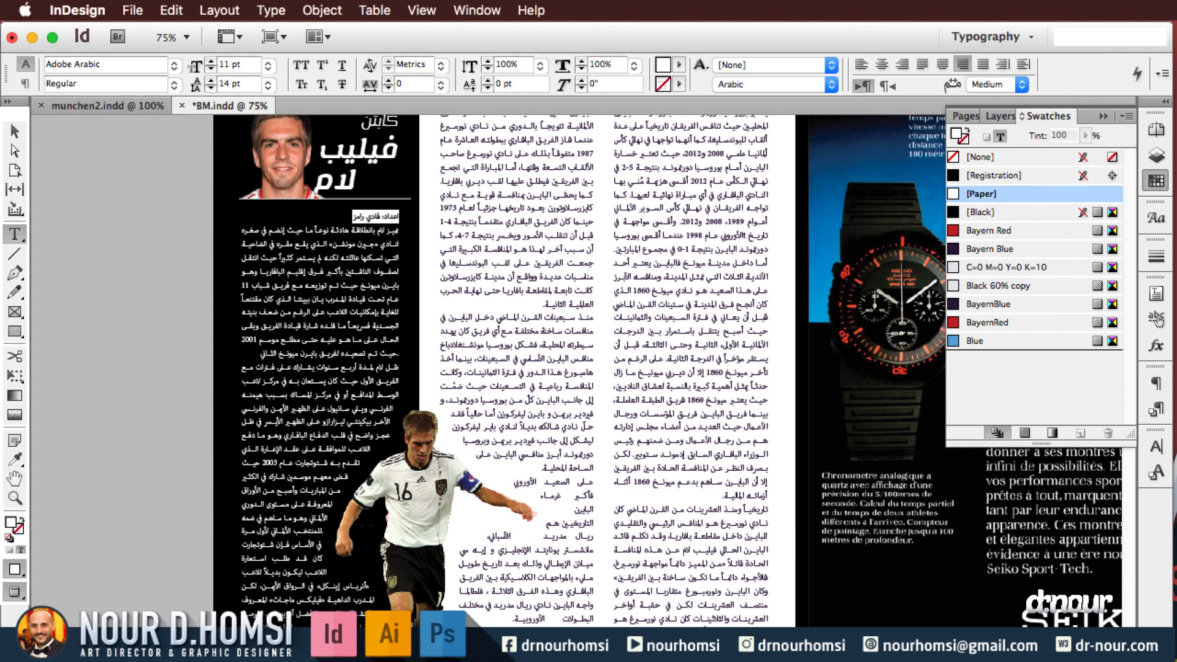
pyautogui.press('BackSpace')
# Move the sidebar text frame down to about Y 131 mm to leave space beneath the portrait's divider line
pyautogui.press('Escape')
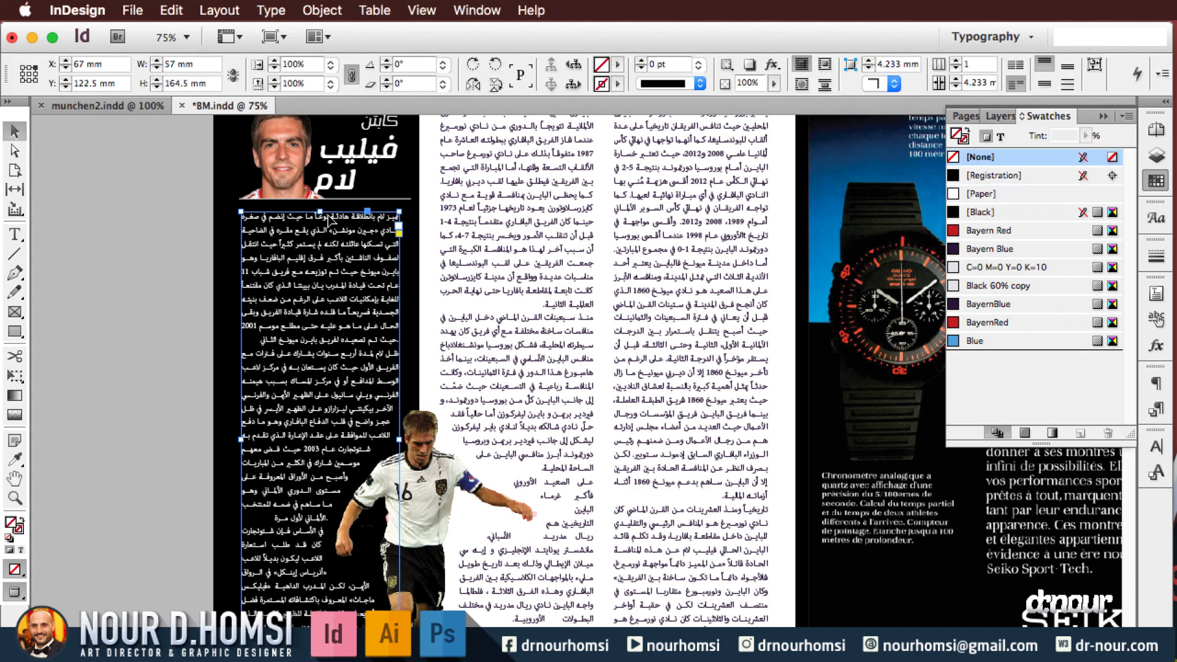
pyautogui.hotkey('shift', 'Down')
pyautogui.hotkey('shift', 'Down')
# Reuse the author label's name frame above the sidebar text and replace its content with an asterisk and the sidebar author's name
pyautogui.scroll(-5, 344, 380)
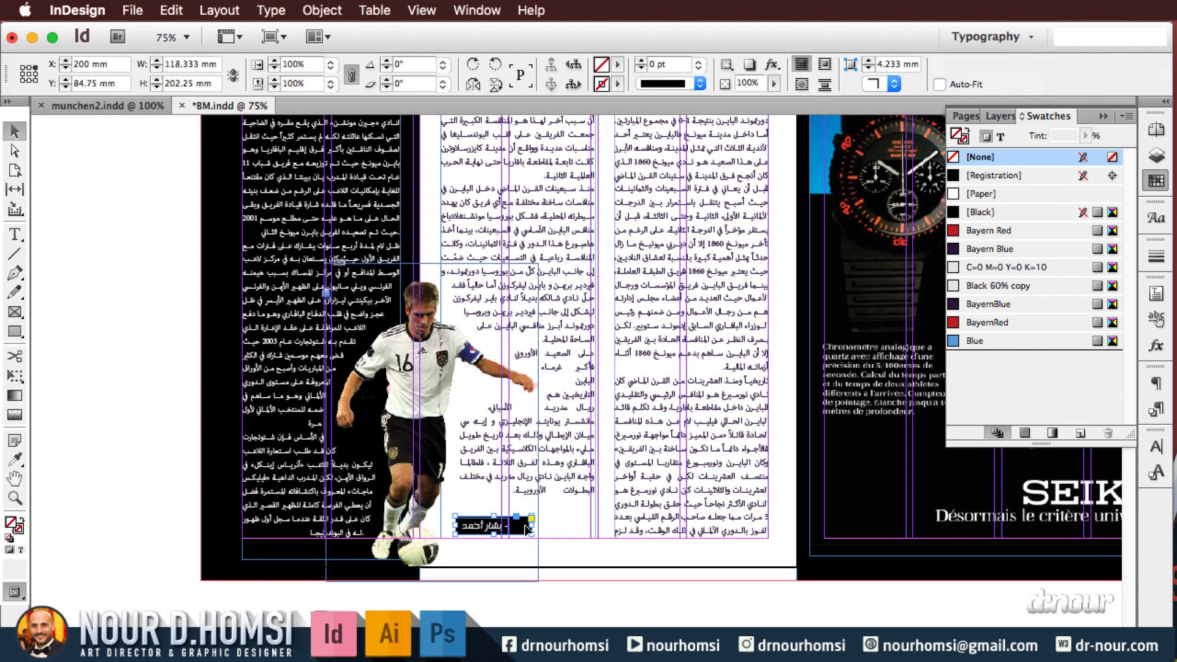
pyautogui.click(502, 531)
pyautogui.click(501, 528)
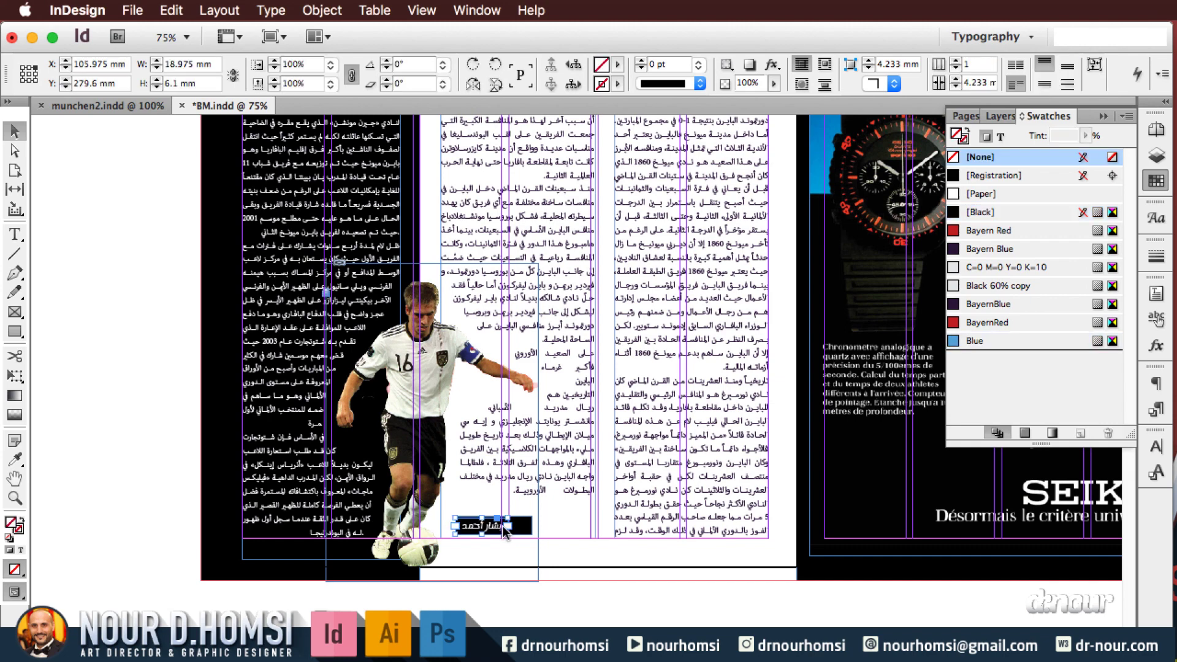
pyautogui.click(520, 526)
pyautogui.click(520, 574)
pyautogui.press('super+z')
pyautogui.doubleClick(410, 356)
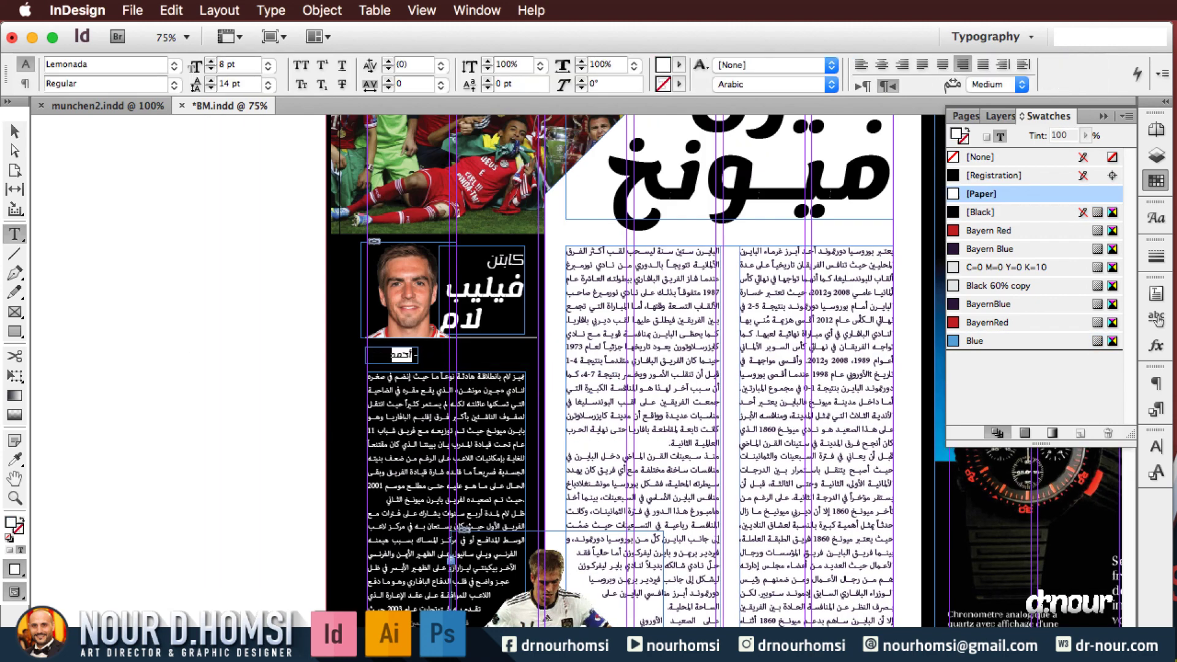
pyautogui.press('Escape')
pyautogui.press('w')
pyautogui.click(270, 373)
# Duplicate the black background shape holding the team photo and offset the copy to X 152.333 mm
pyautogui.scroll(-10, 220, 356)
pyautogui.hscroll(3, 221, 356)
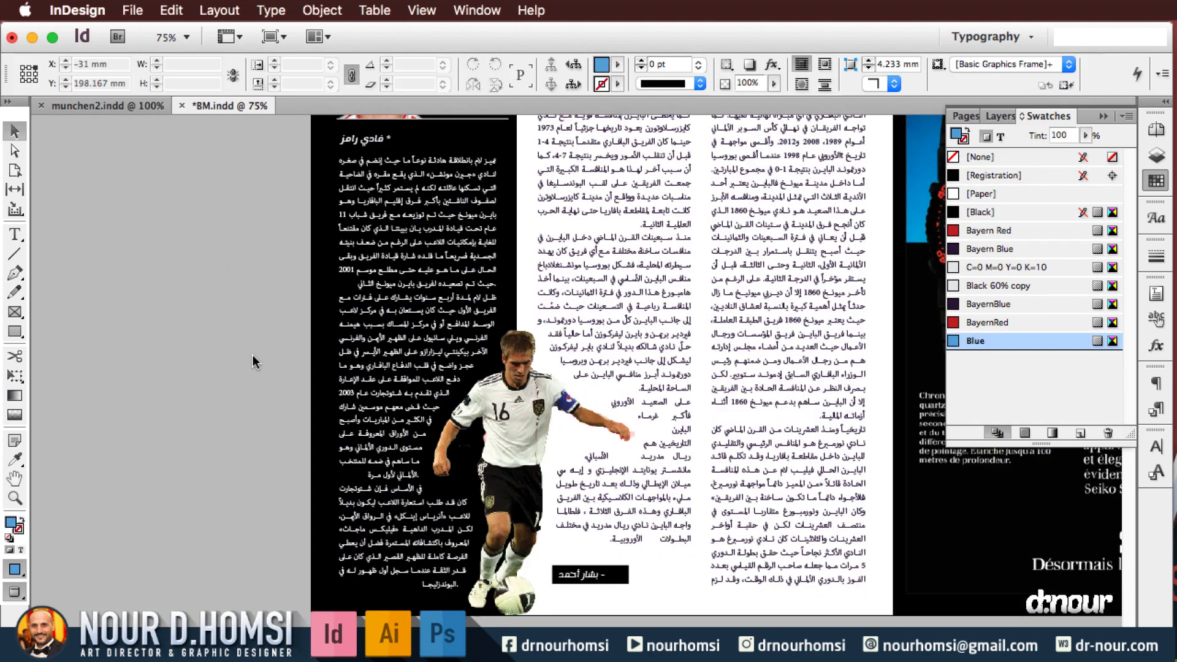
pyautogui.scroll(6, 183, 349)
pyautogui.scroll(-2, 171, 341)
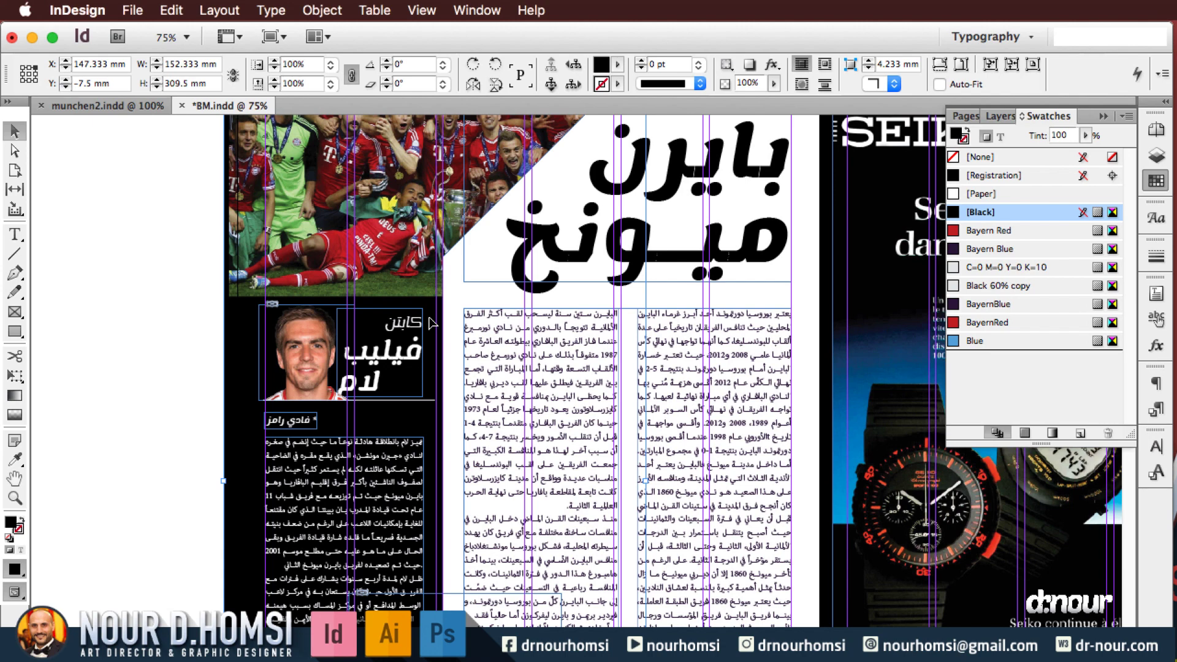
pyautogui.click(172, 10)
pyautogui.click(182, 165)
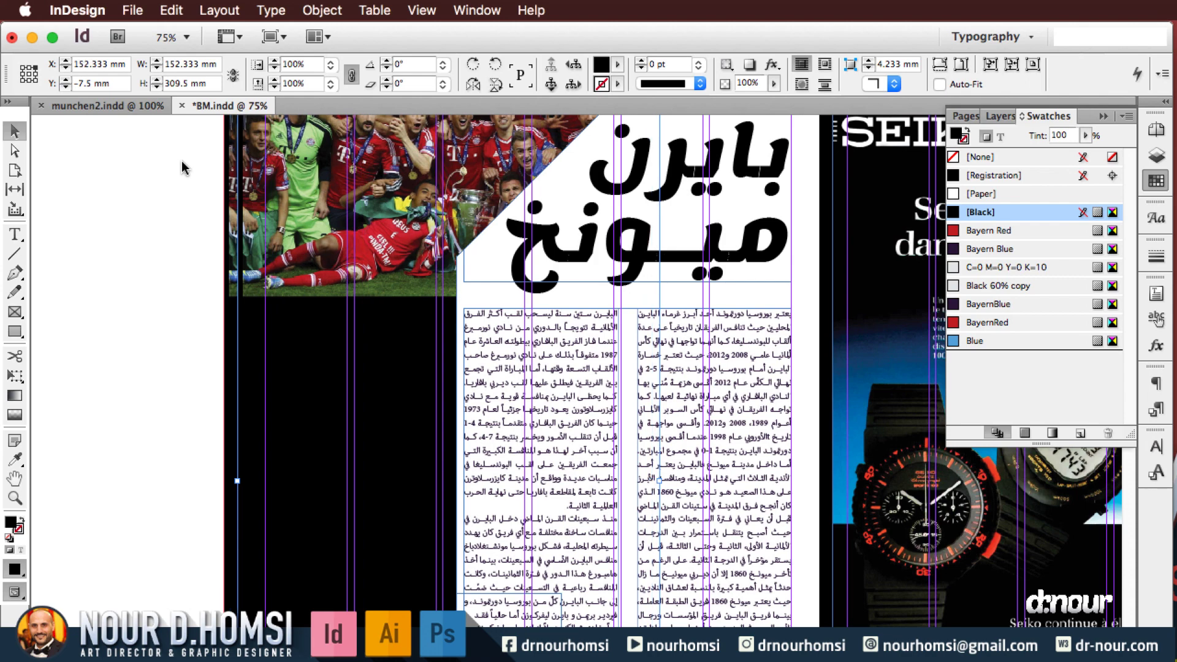
pyautogui.click(183, 166)
# Remove the team photo from the duplicated shape and fill the shape with the Black 60% copy swatch
pyautogui.press('a')
pyautogui.click(355, 163)
pyautogui.press('Delete')
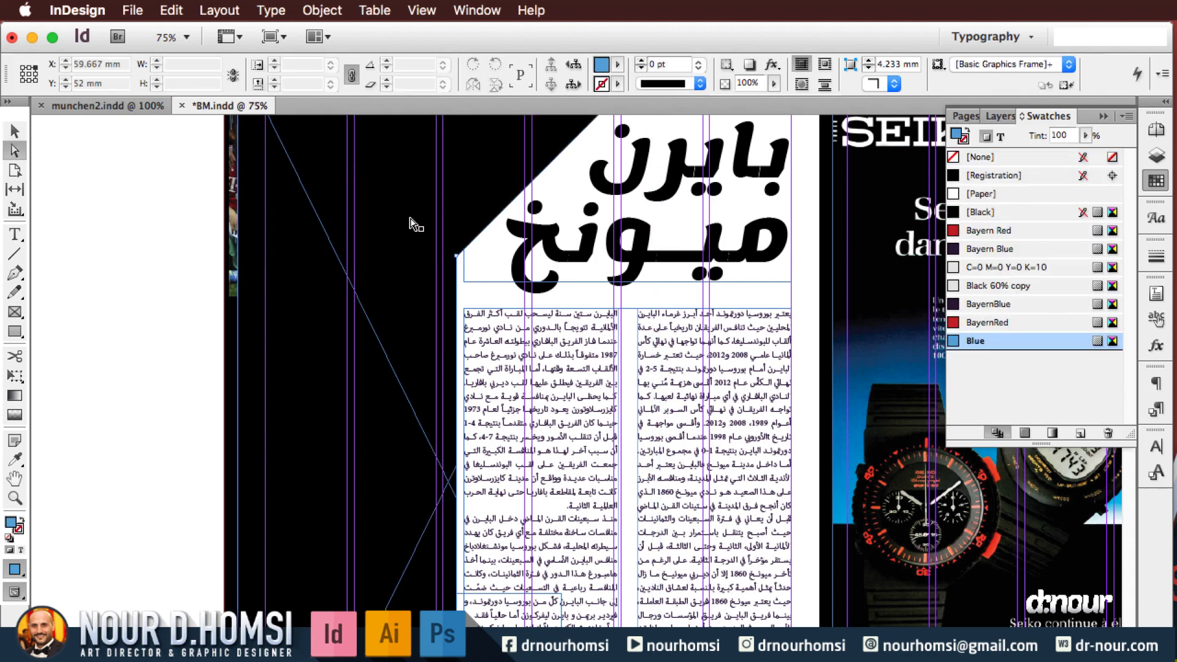
pyautogui.press('v')
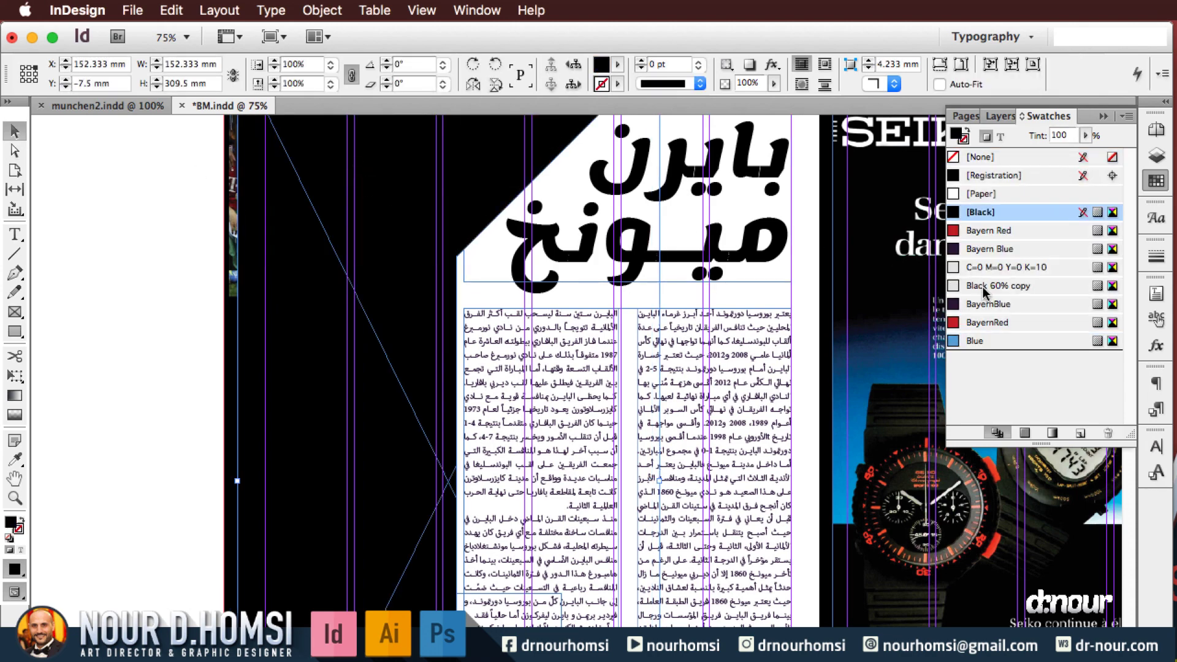
pyautogui.click(984, 287)
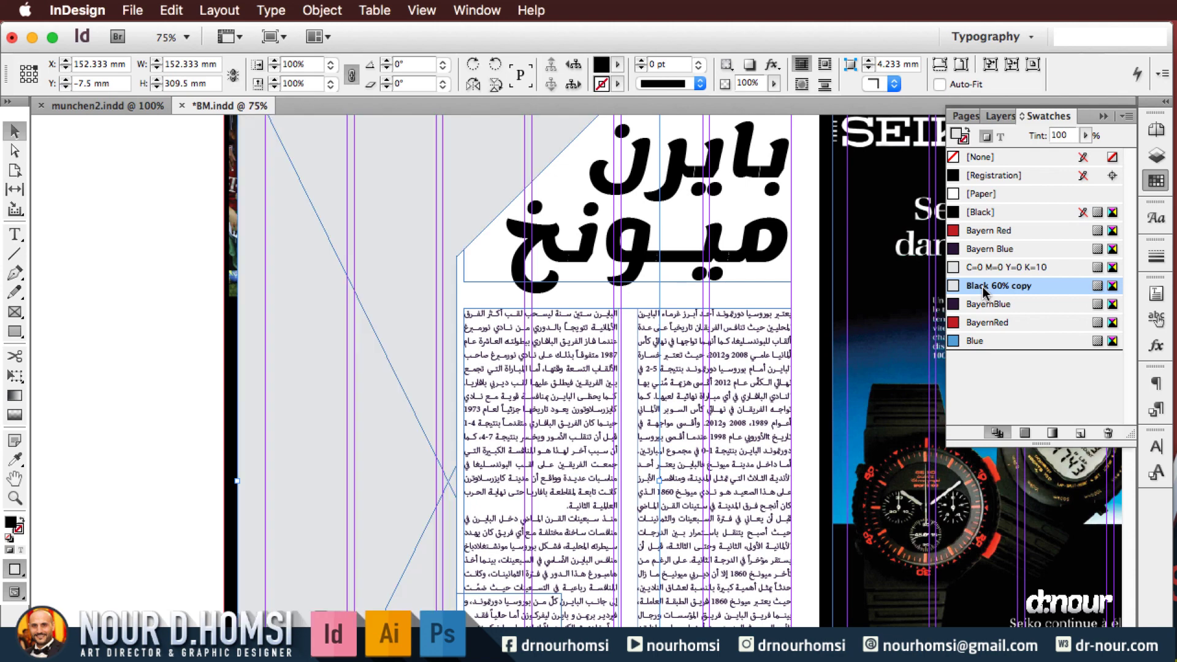
# Send the grey shape to the back and nudge it to X 150.583 mm as a thin band beside the black column
pyautogui.rightClick(478, 171)
pyautogui.moveTo(574, 342)
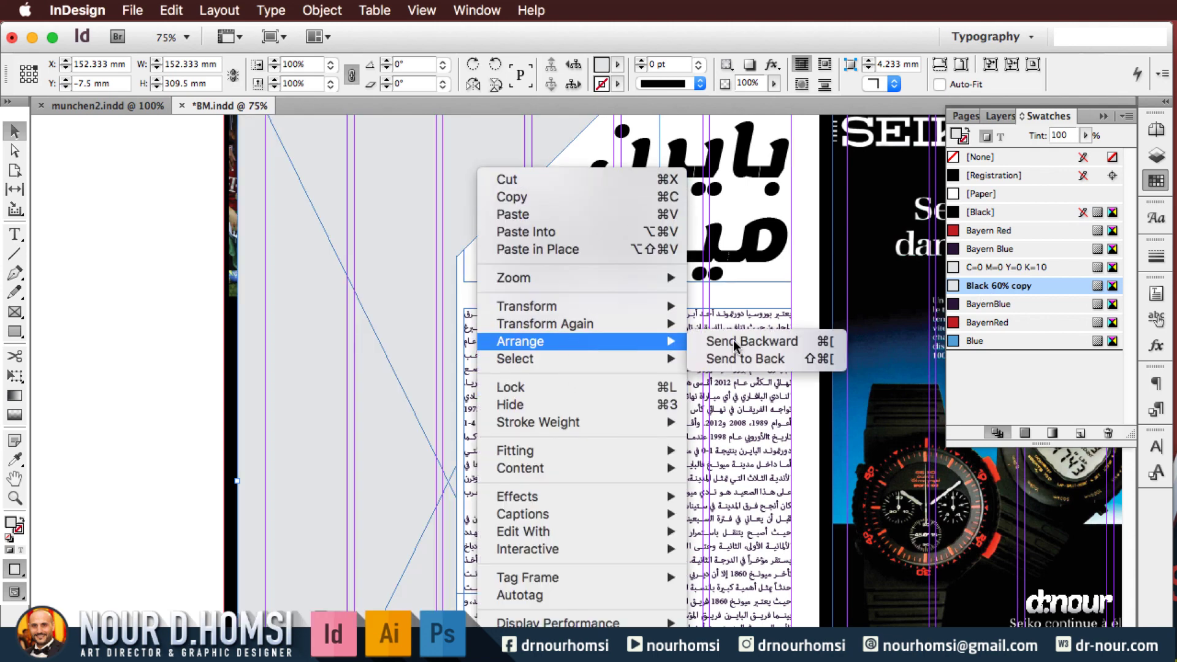
pyautogui.click(766, 366)
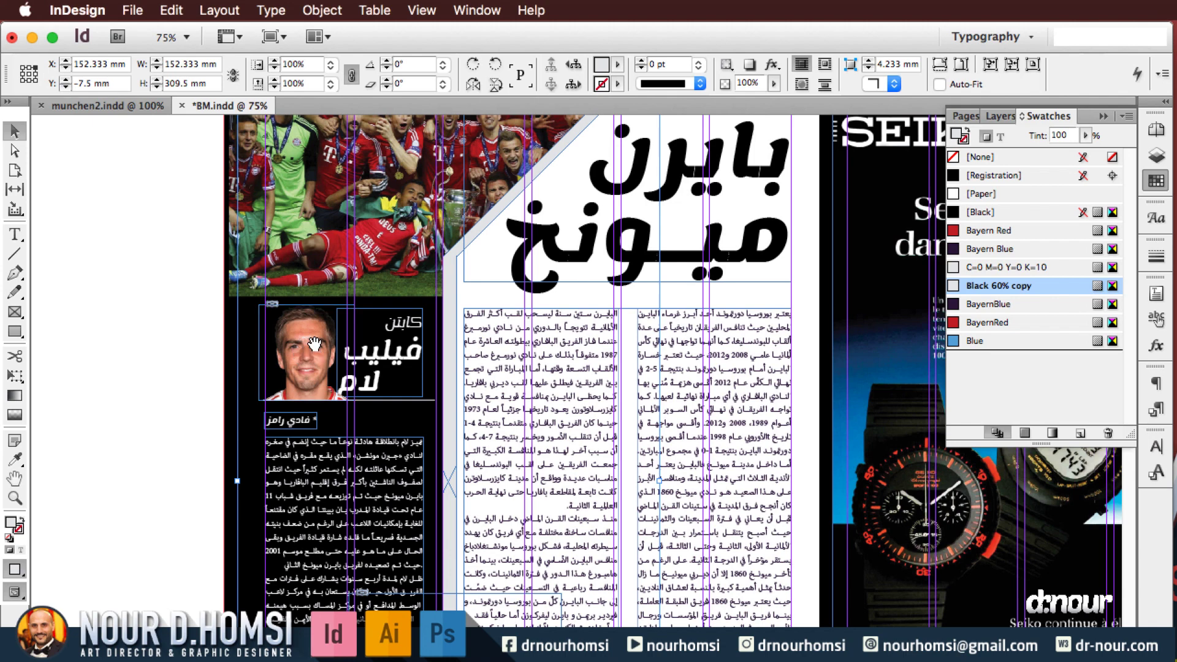
pyautogui.hotkey('shift', 'Left')
pyautogui.press('Right')
pyautogui.press('Right')
pyautogui.press('Right')
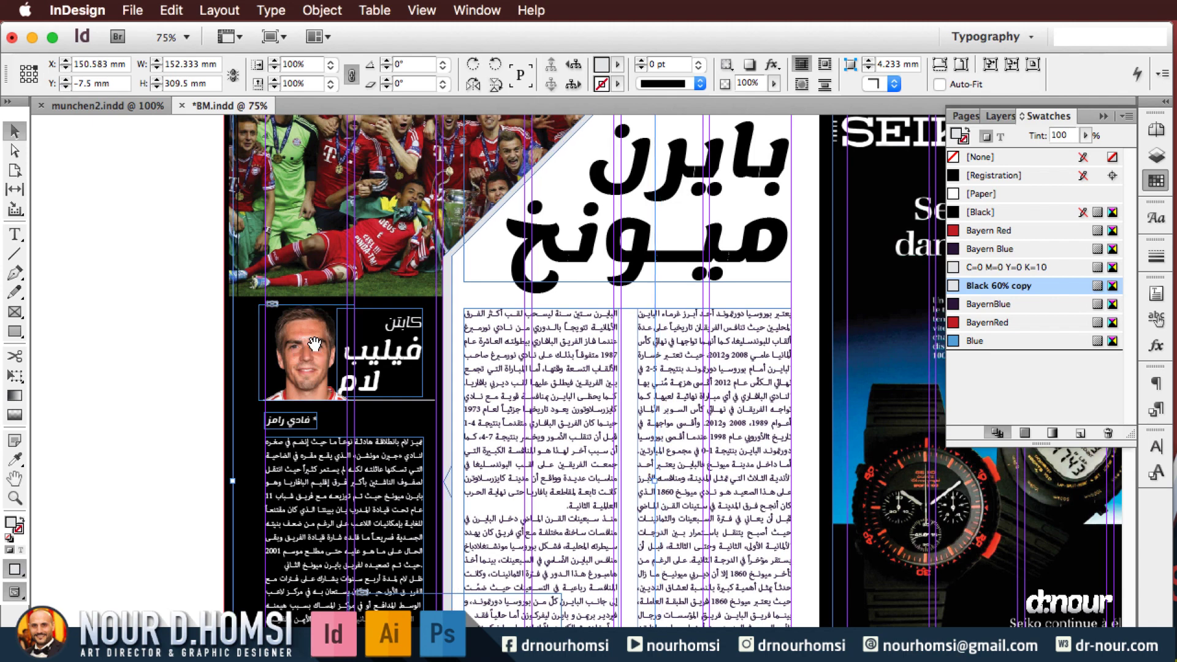
# Adjust the grey shape's upper anchor points so its edge follows the team photo's diagonal, and preview the page without guides
pyautogui.click(218, 310)
pyautogui.press('w')
pyautogui.press('a')
pyautogui.click(451, 251)
pyautogui.moveTo(452, 251); pyautogui.dragTo(437, 366)
pyautogui.click(638, 178)
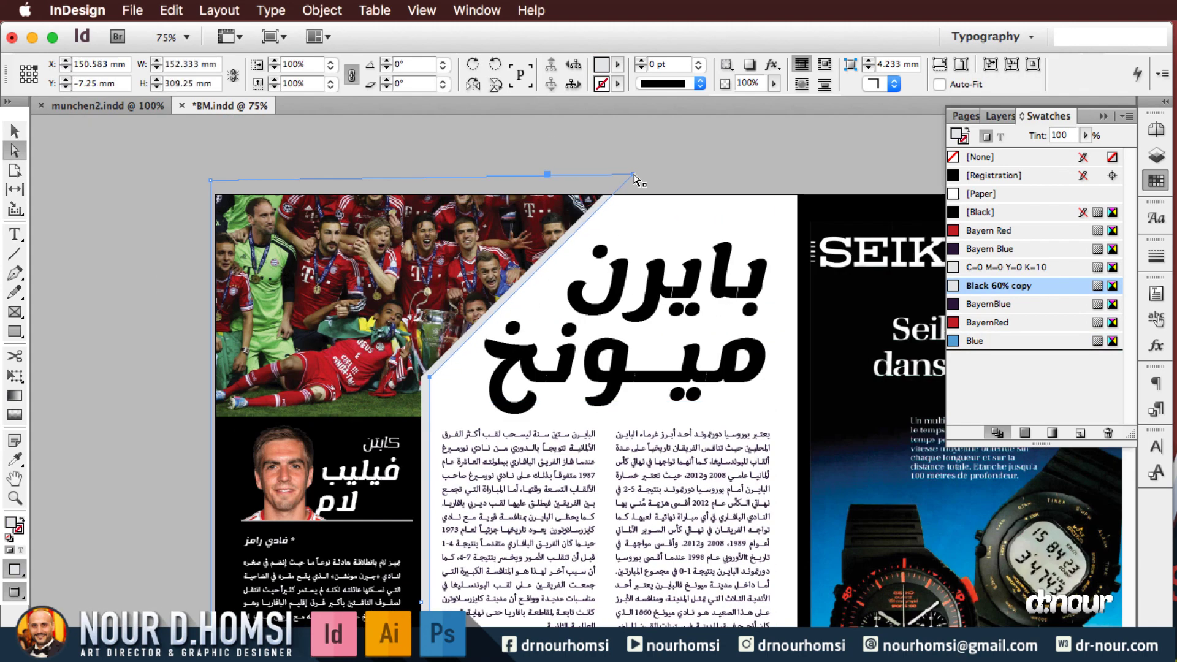
pyautogui.press('Down')
pyautogui.press('Down')
pyautogui.press('Down')
pyautogui.click(136, 613)
pyautogui.moveTo(135, 613); pyautogui.dragTo(135, 440)
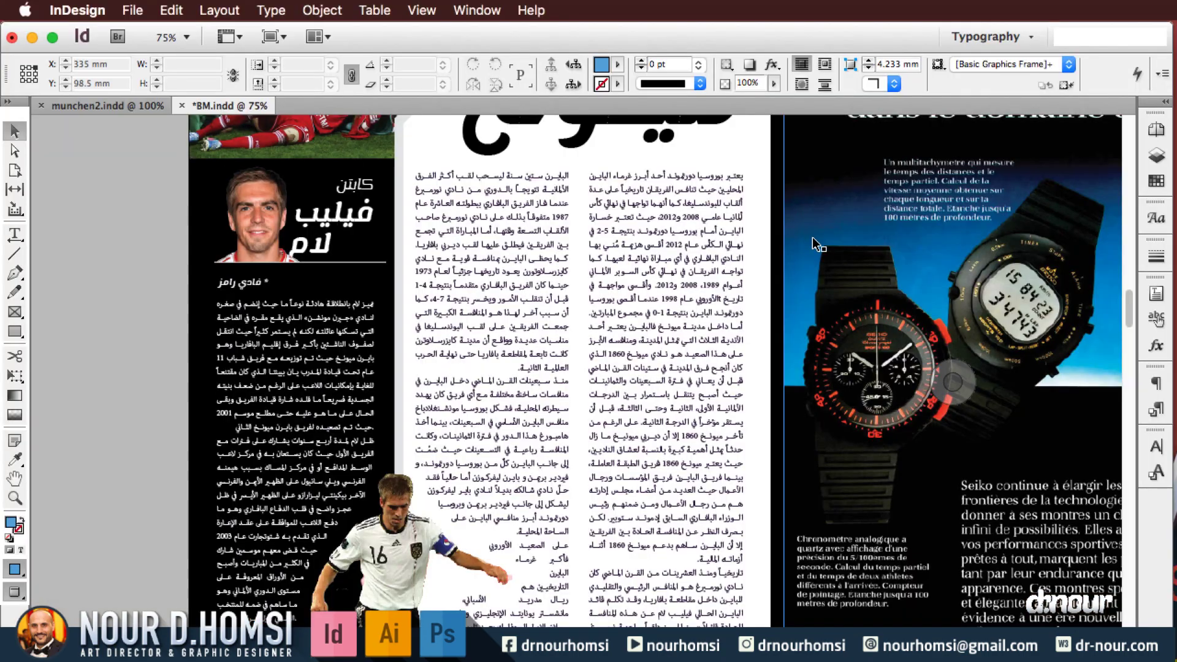
# Set the opening sentences of the main article's first paragraph in Adobe Arabic Bold Italic
pyautogui.click(743, 178)
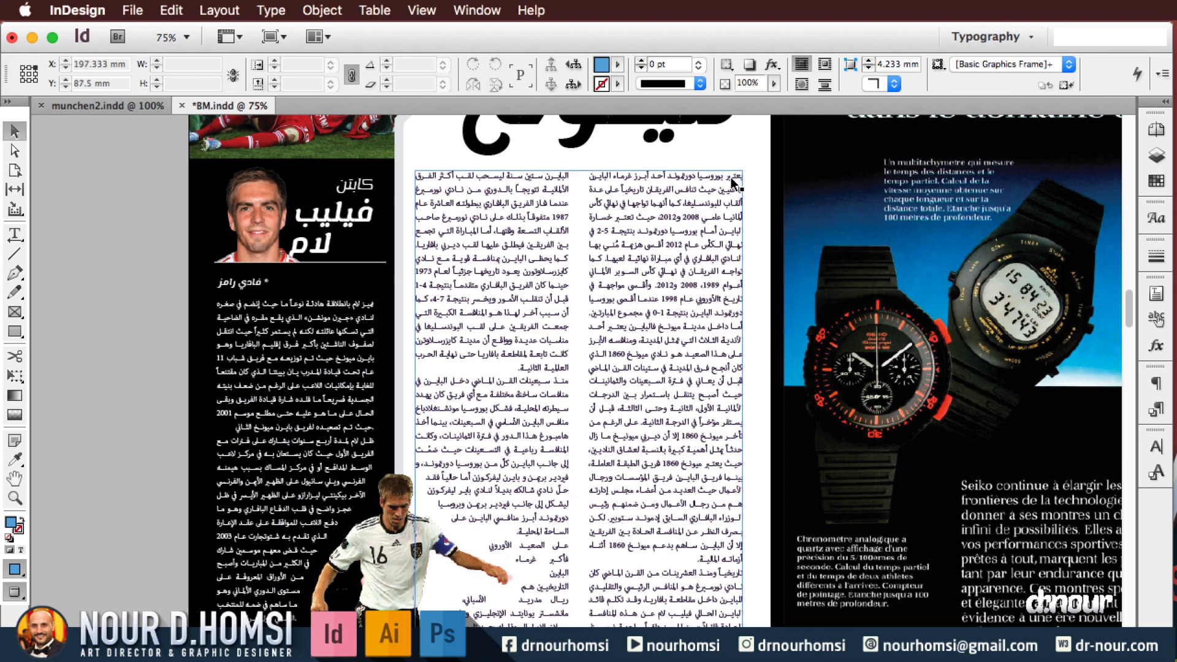
pyautogui.doubleClick(734, 176)
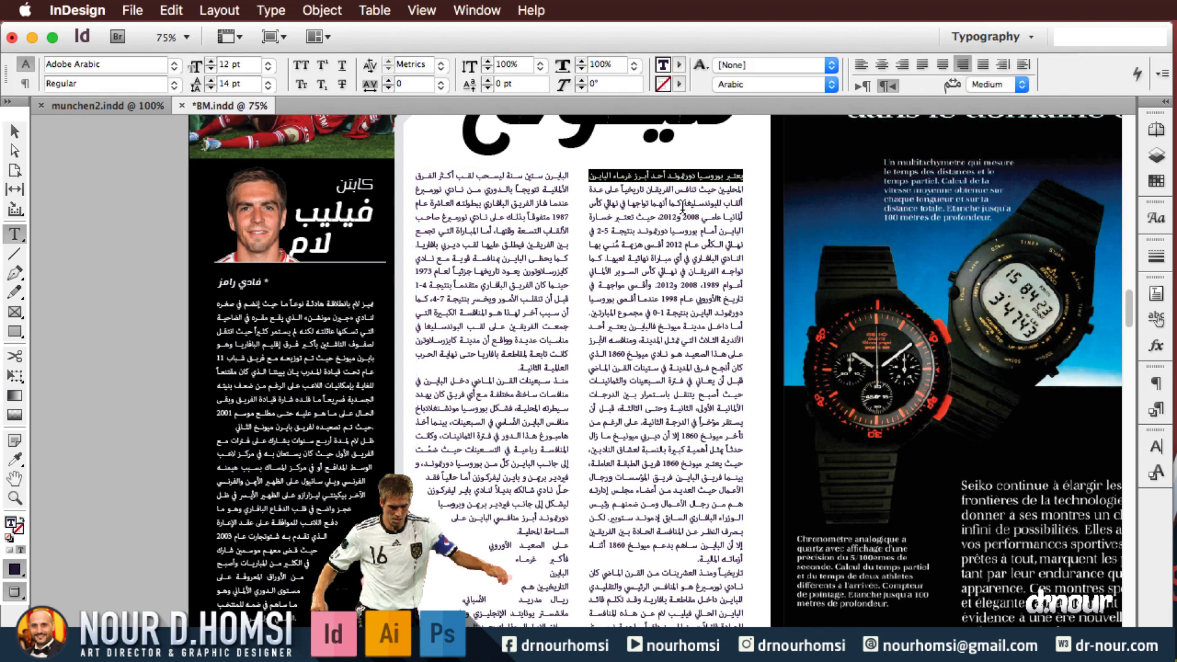
pyautogui.moveTo(651, 285); pyautogui.dragTo(642, 281)
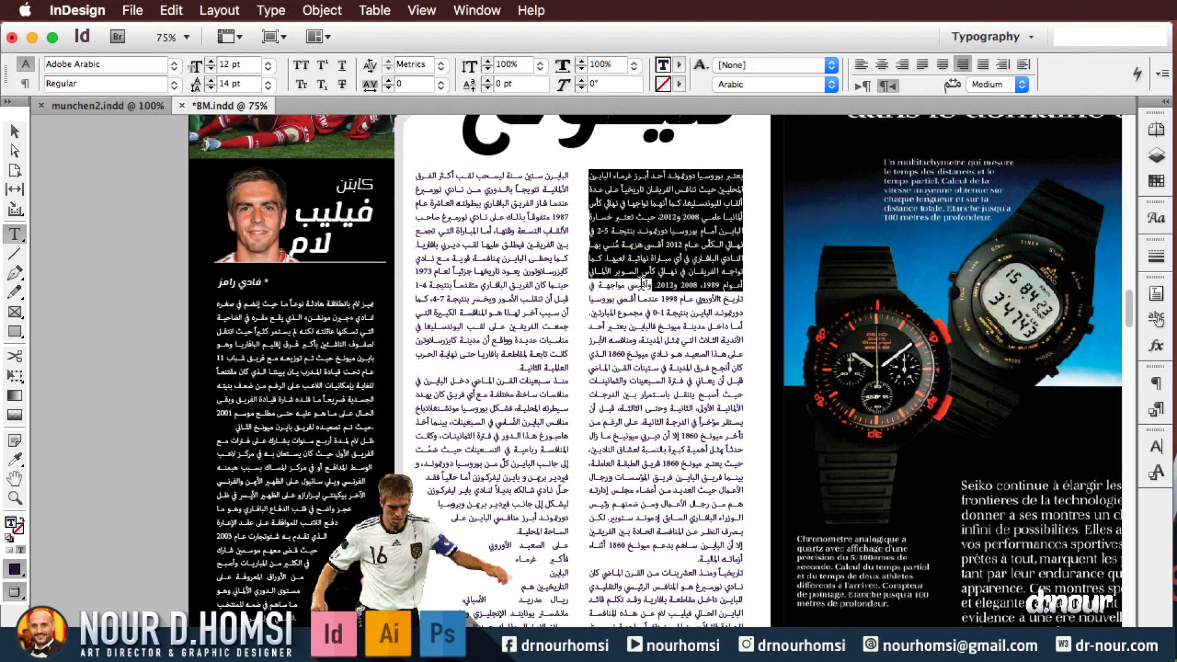
pyautogui.click(174, 84)
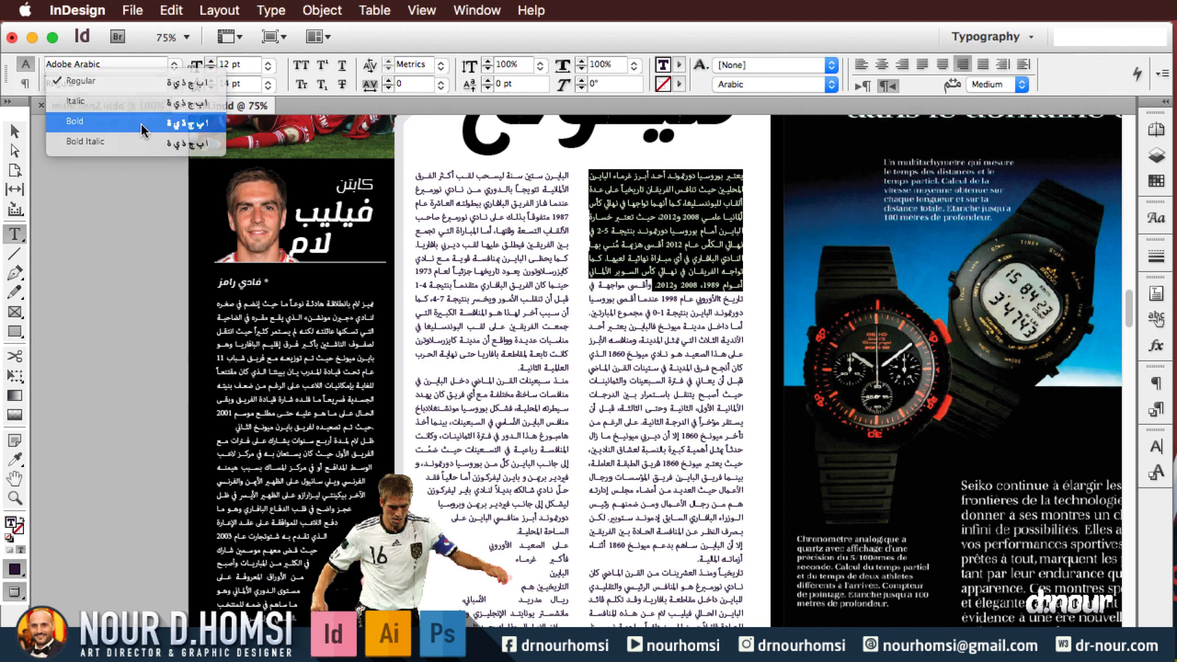
pyautogui.click(141, 122)
pyautogui.click(171, 84)
pyautogui.click(147, 98)
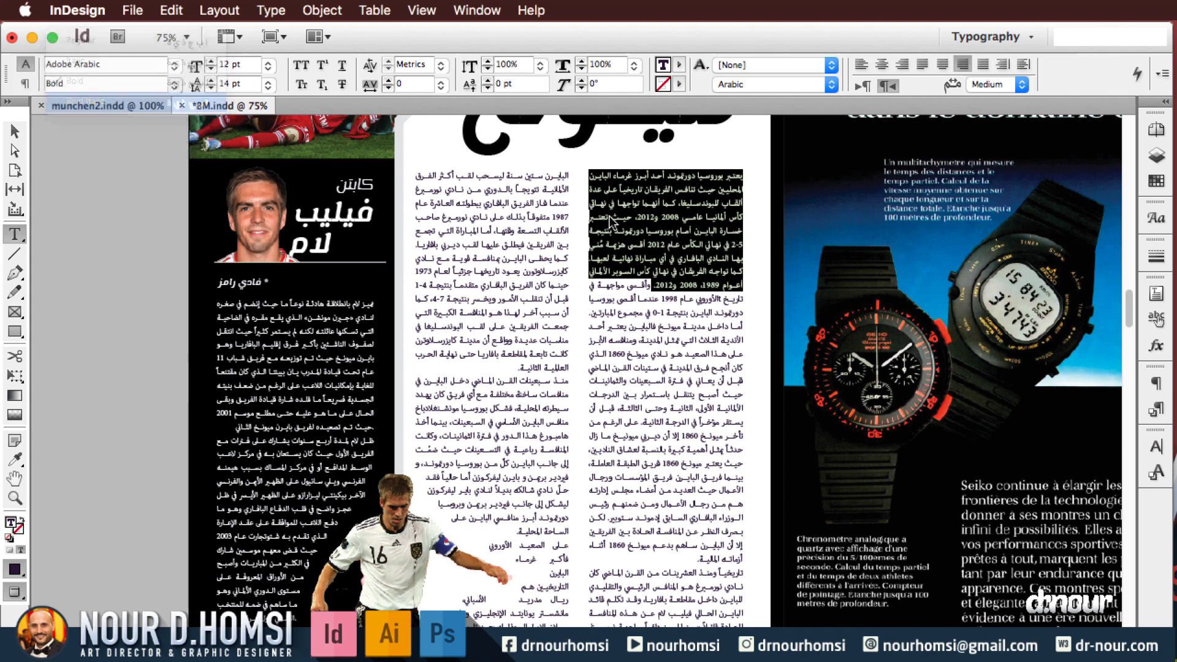
pyautogui.click(646, 213)
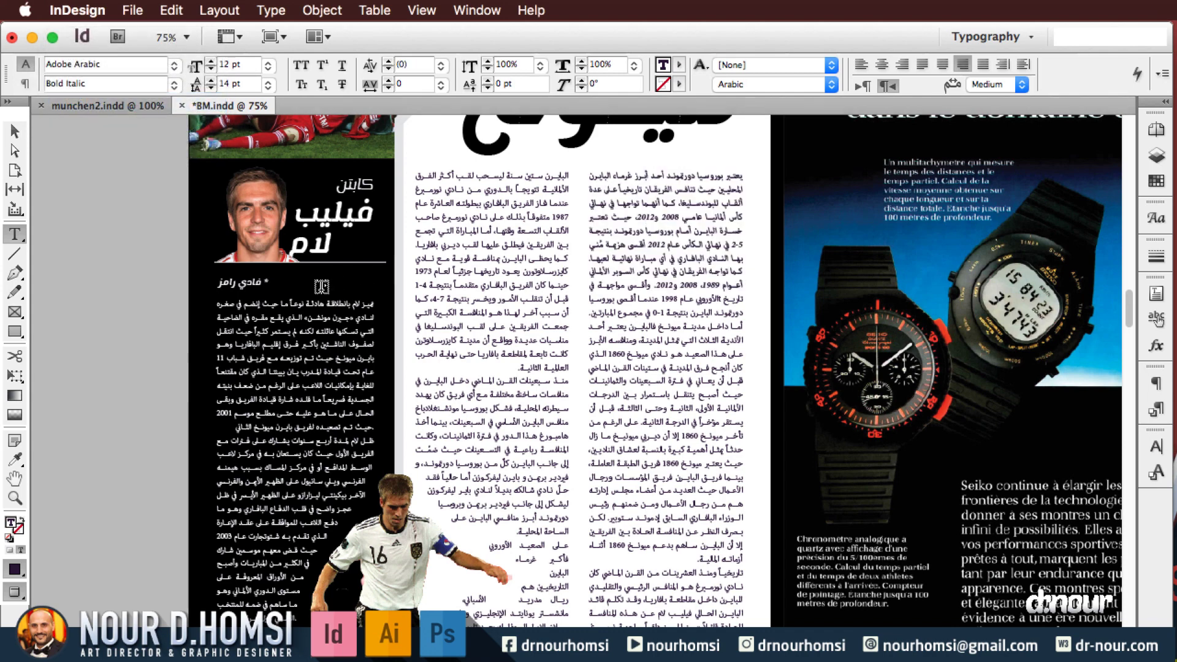
pyautogui.press('Escape')
pyautogui.click(86, 281)
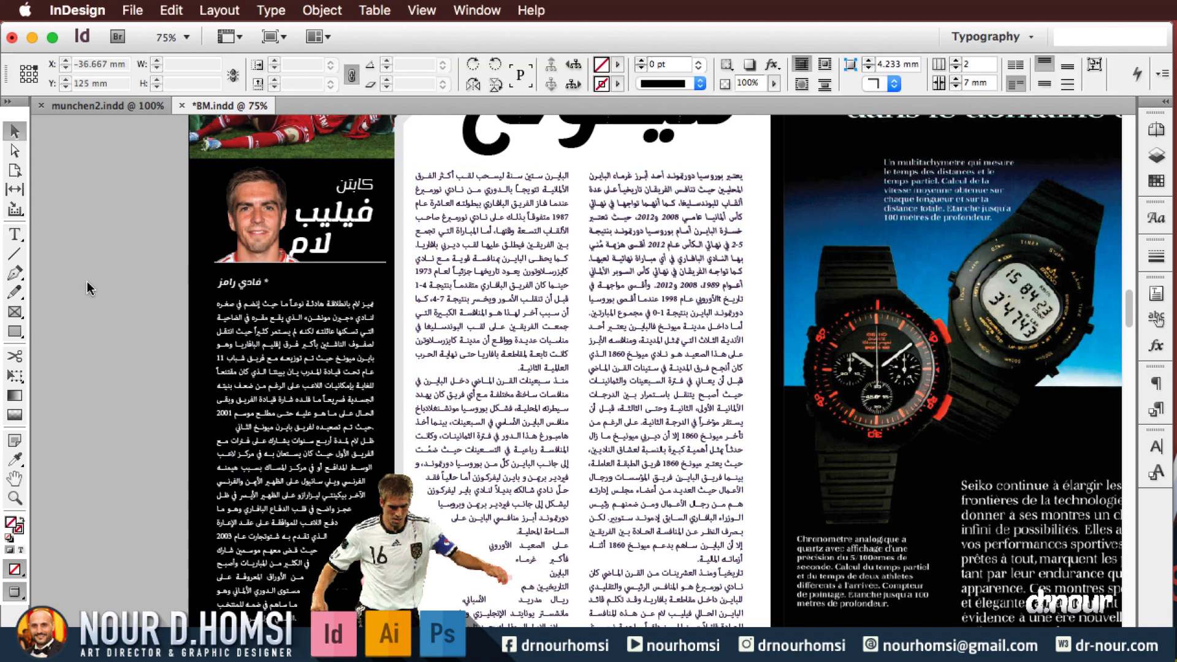
# Select the image inside the player cutout with the Direct Selection tool to expose its text wrap contour
pyautogui.press('space')
pyautogui.moveTo(92, 315); pyautogui.dragTo(105, 191)
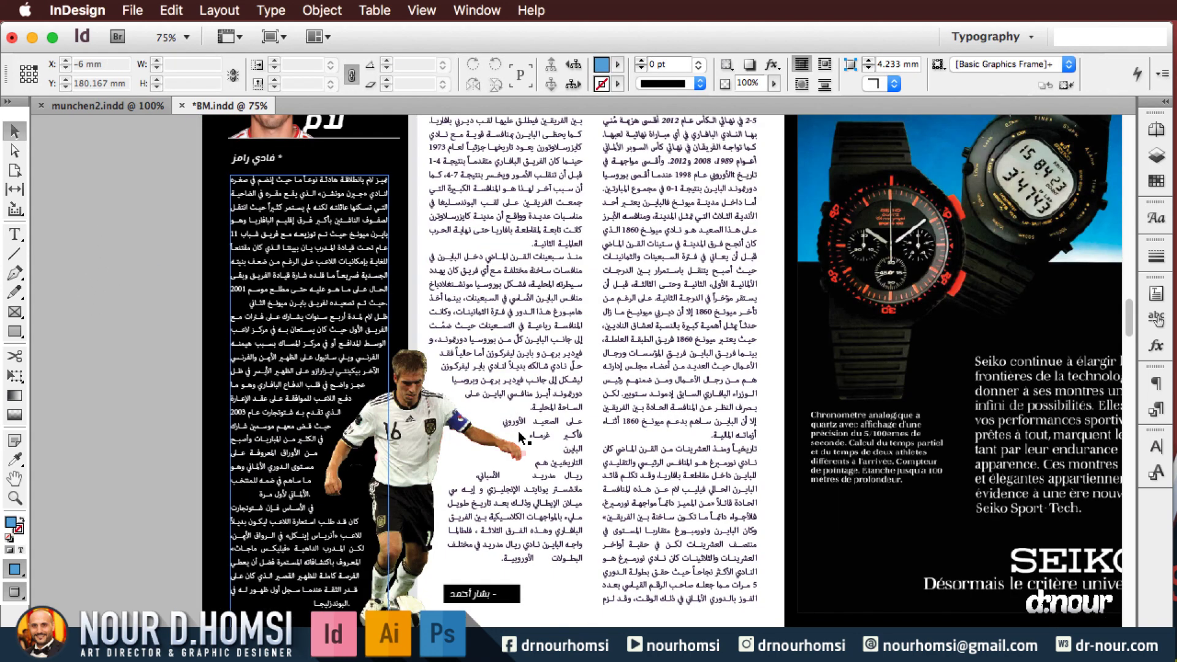
pyautogui.press('z')
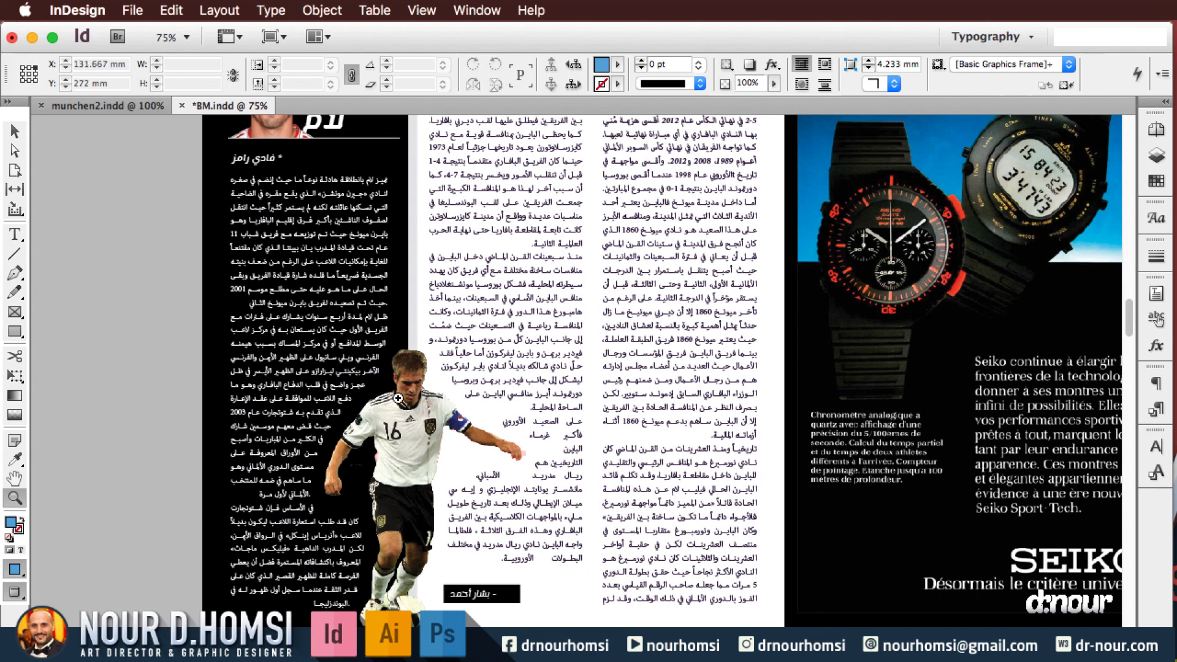
pyautogui.moveTo(371, 308); pyautogui.dragTo(643, 576)
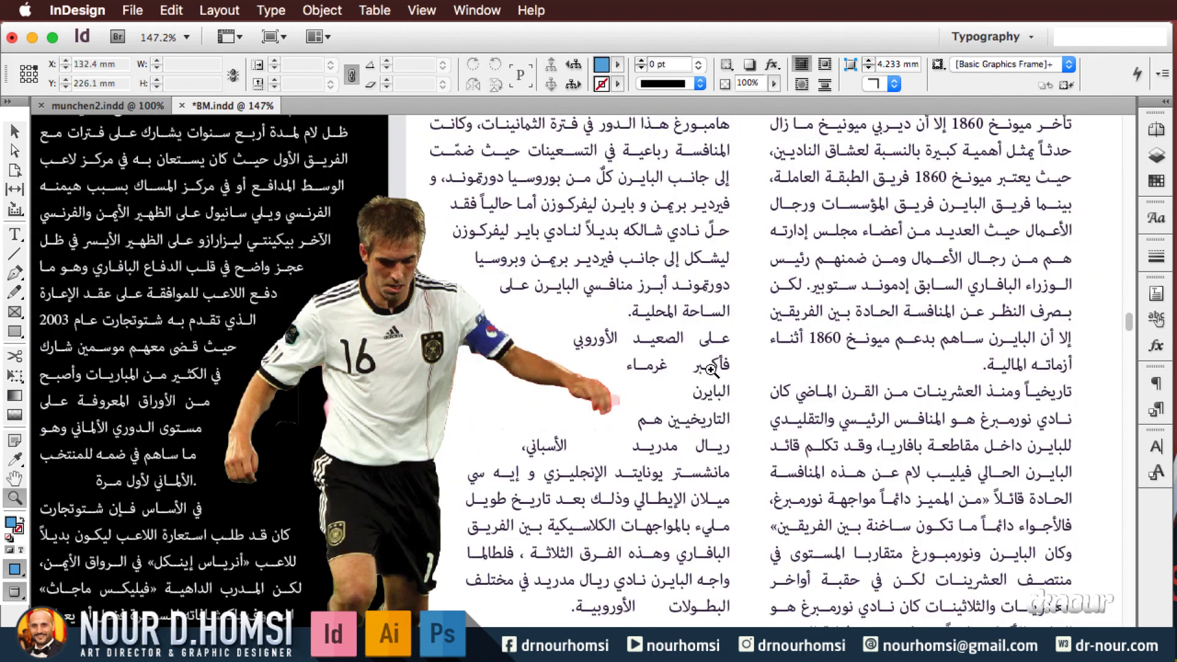
pyautogui.press('v')
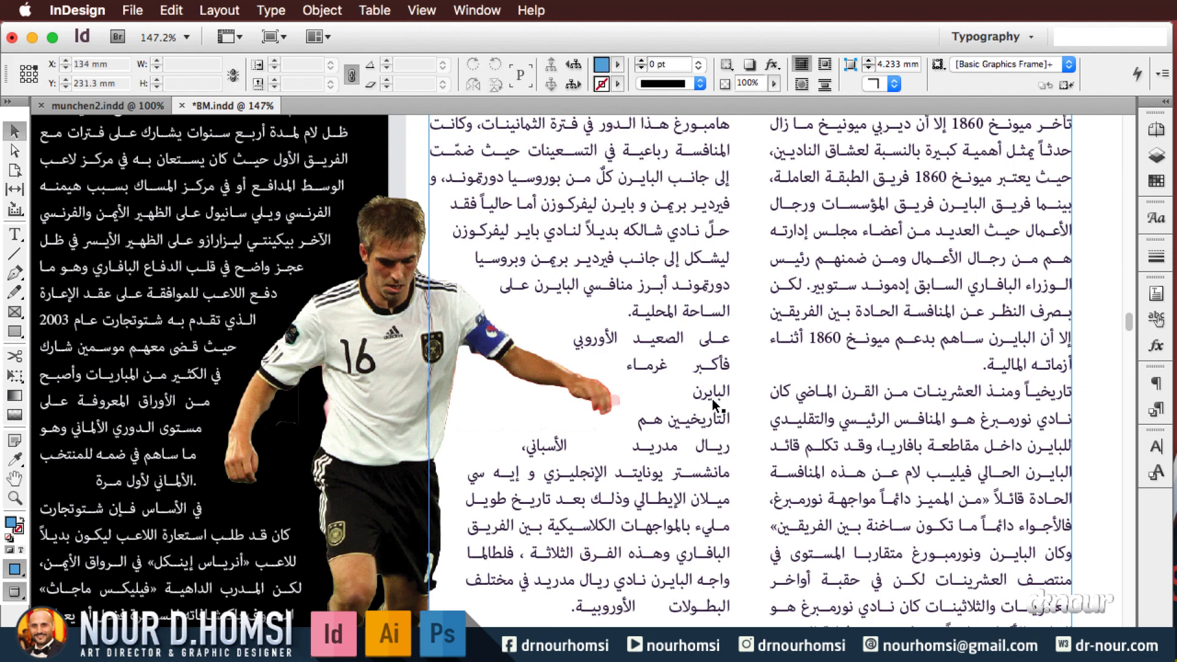
pyautogui.click(429, 334)
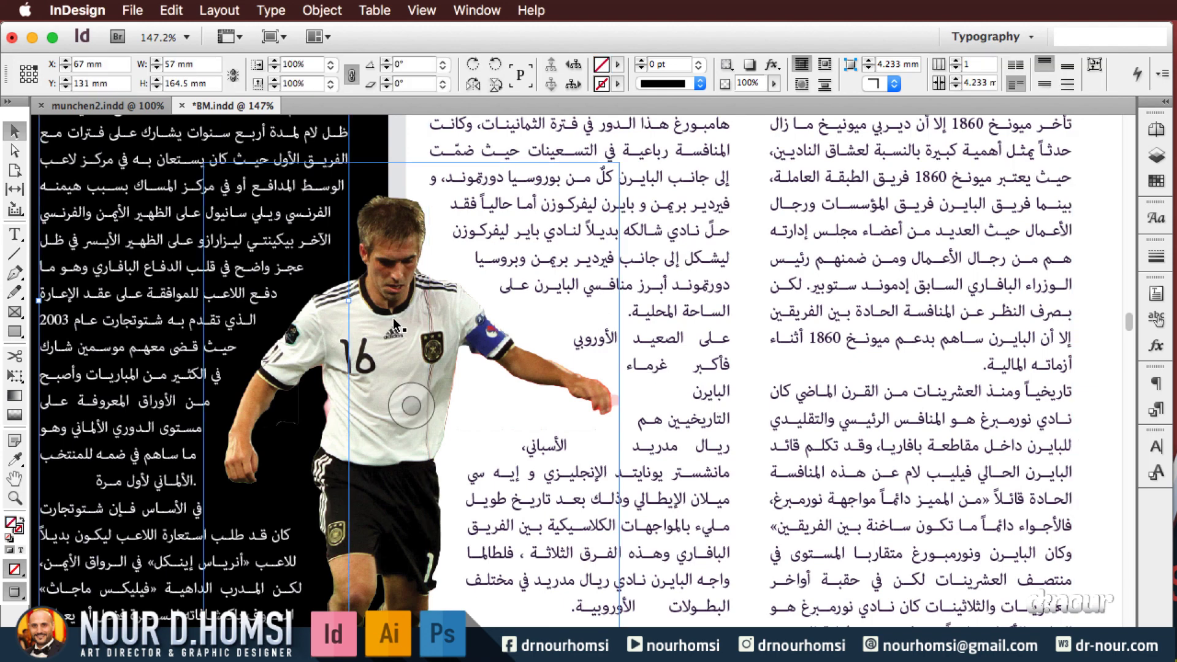
pyautogui.click(395, 325)
pyautogui.click(14, 152)
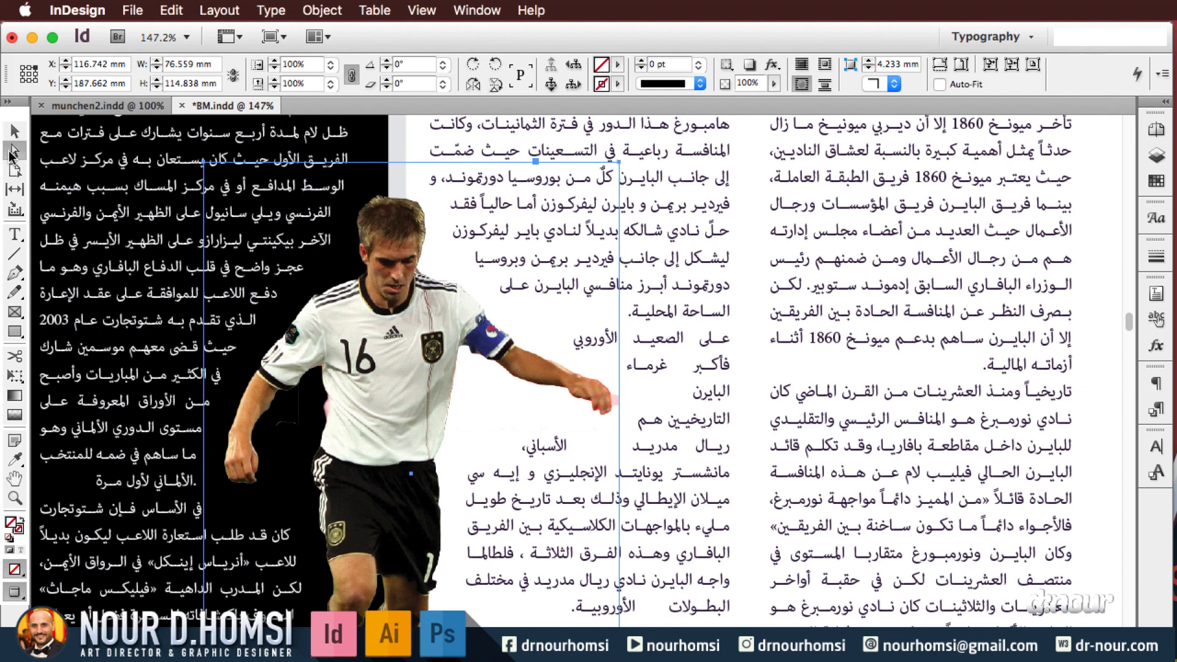
pyautogui.click(447, 320)
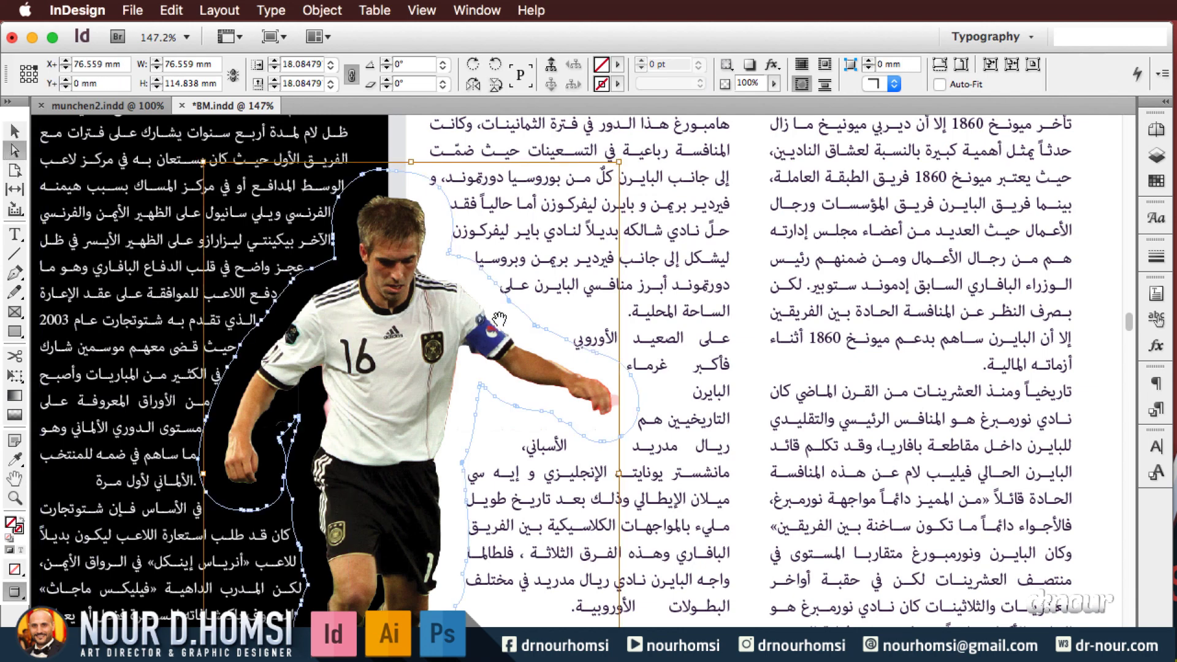